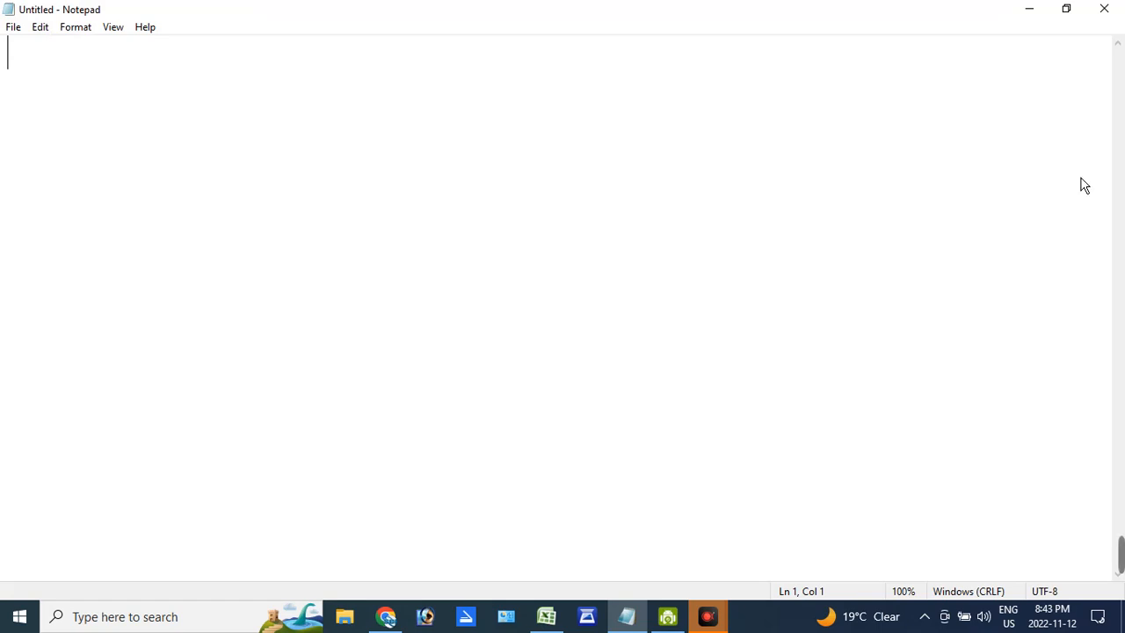
- Highlight the window title in yellow with the screen annotation highlighter, and undo the highlight
{"action": "mouse_move", "coordinate": [1090, 187]}
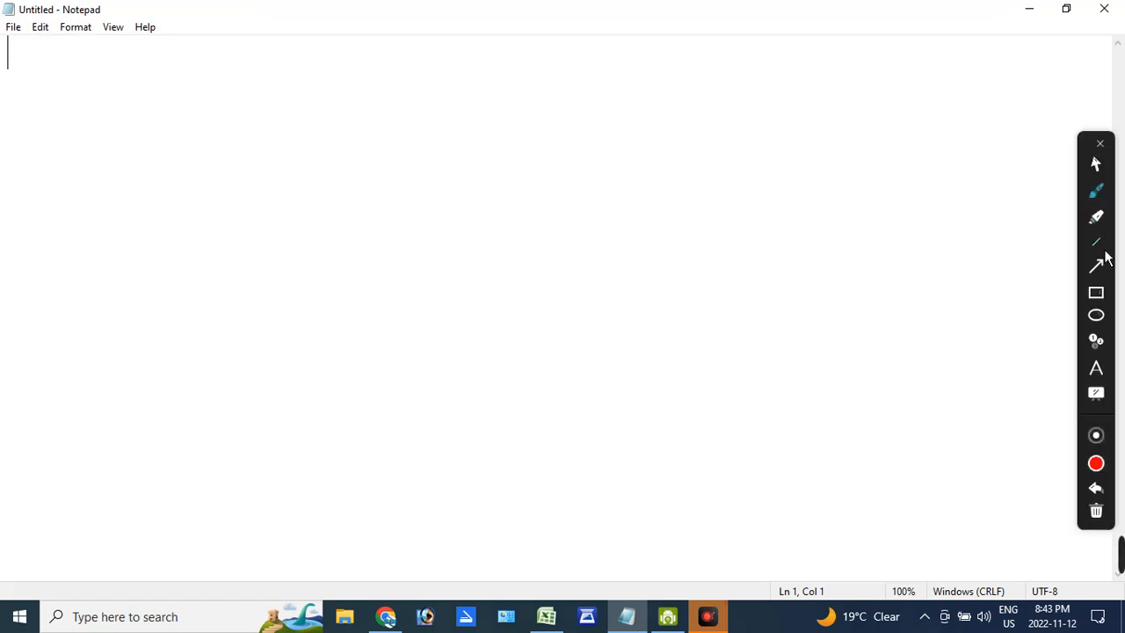
{"action": "left_click", "coordinate": [1099, 217]}
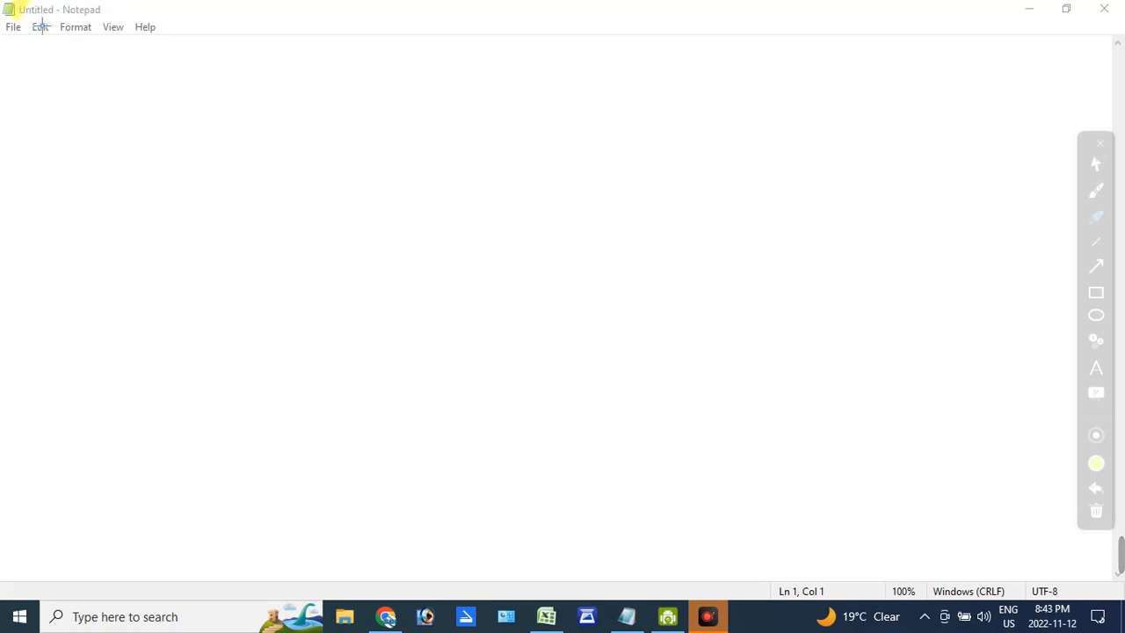
{"action": "left_click_drag", "start_coordinate": [41, 26], "coordinate": [120, 19]}
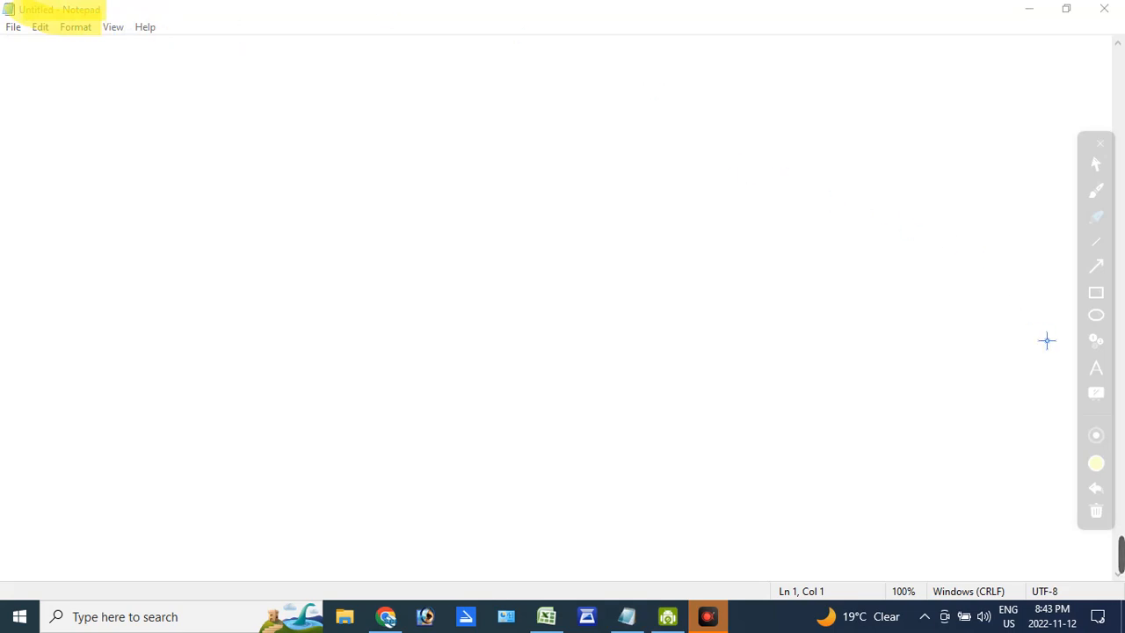
{"action": "left_click", "coordinate": [1098, 488]}
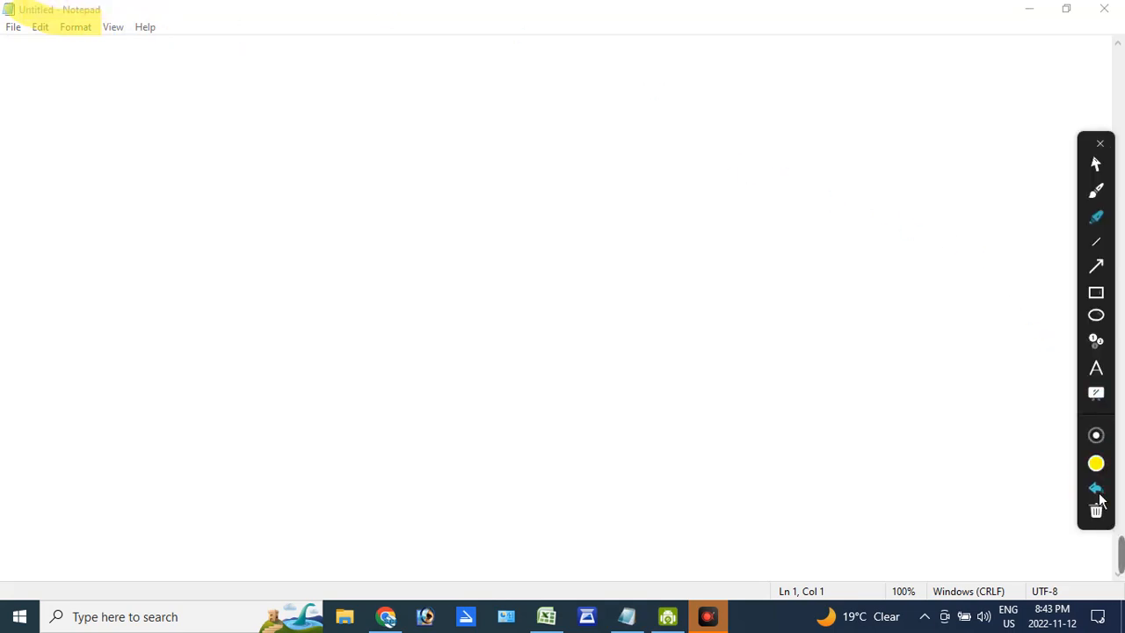
{"action": "left_click", "coordinate": [1099, 488]}
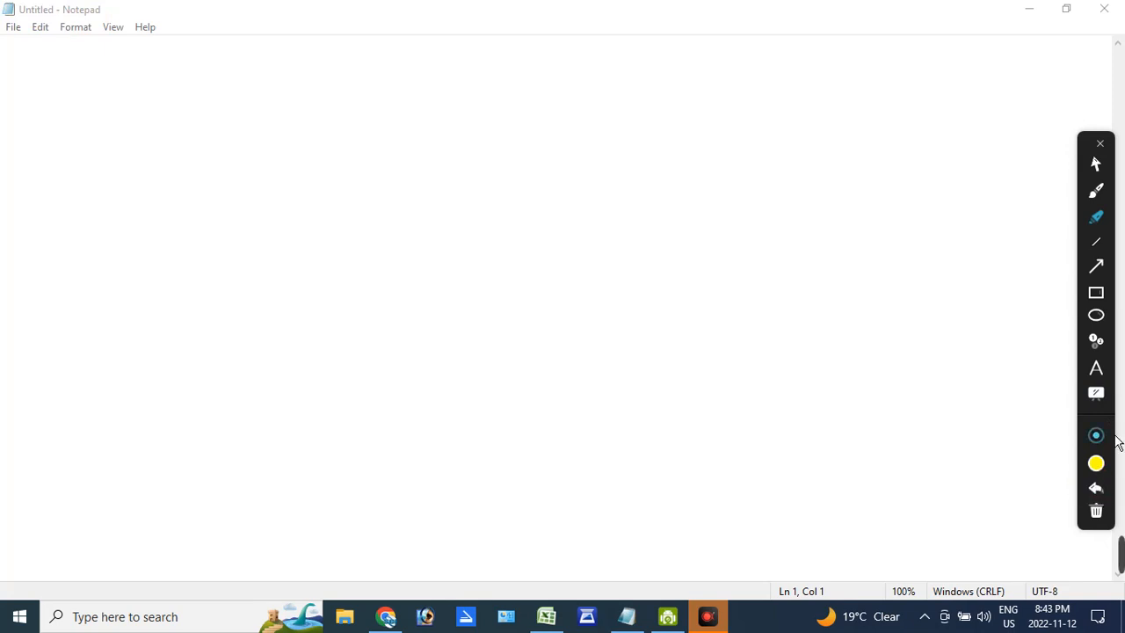
- Draw red annotation arrows pointing at "Untitled" and "Notepad" in the window title, and leave annotation mode
{"action": "left_click", "coordinate": [1096, 266]}
{"action": "left_click_drag", "start_coordinate": [76, 57], "coordinate": [68, 14]}
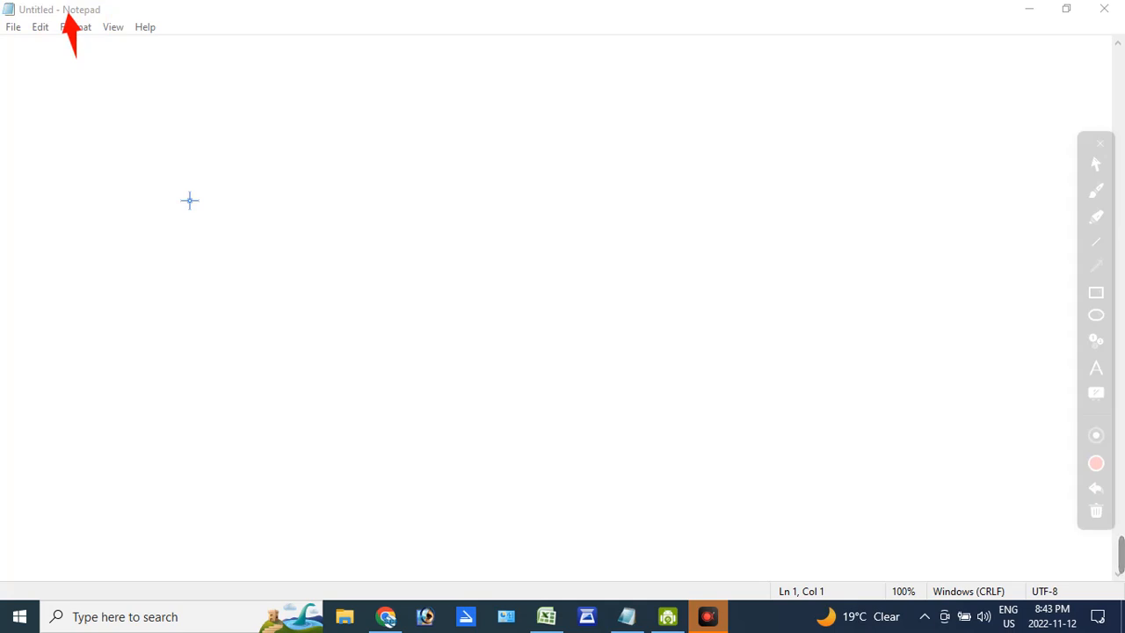
{"action": "left_click_drag", "start_coordinate": [28, 72], "coordinate": [31, 16]}
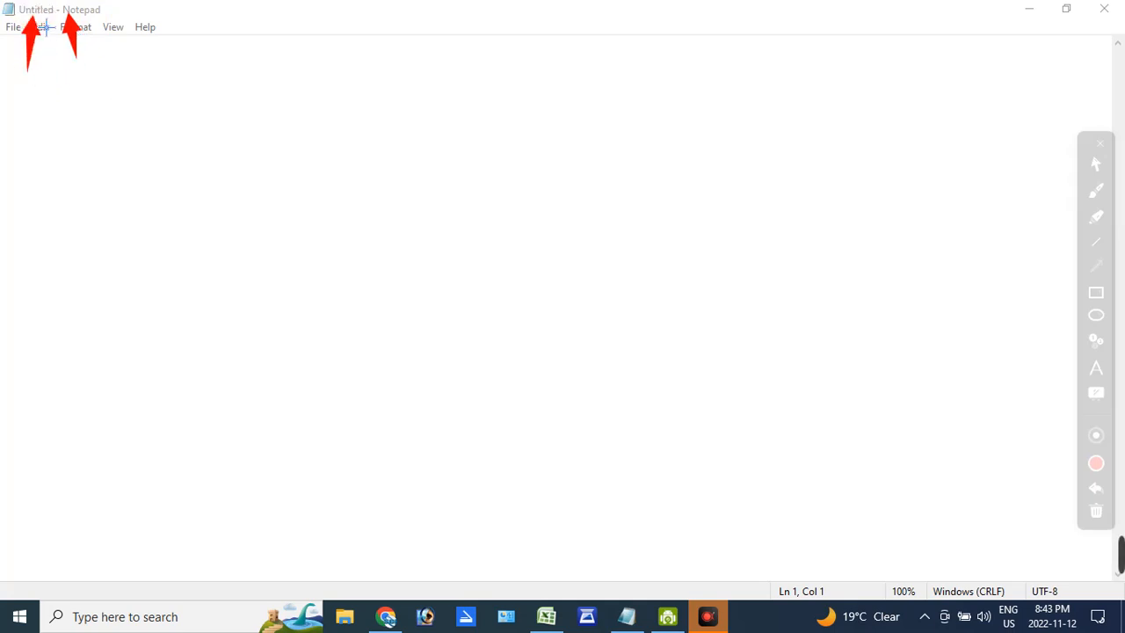
{"action": "left_click", "coordinate": [96, 166]}
{"action": "key", "text": "Escape"}
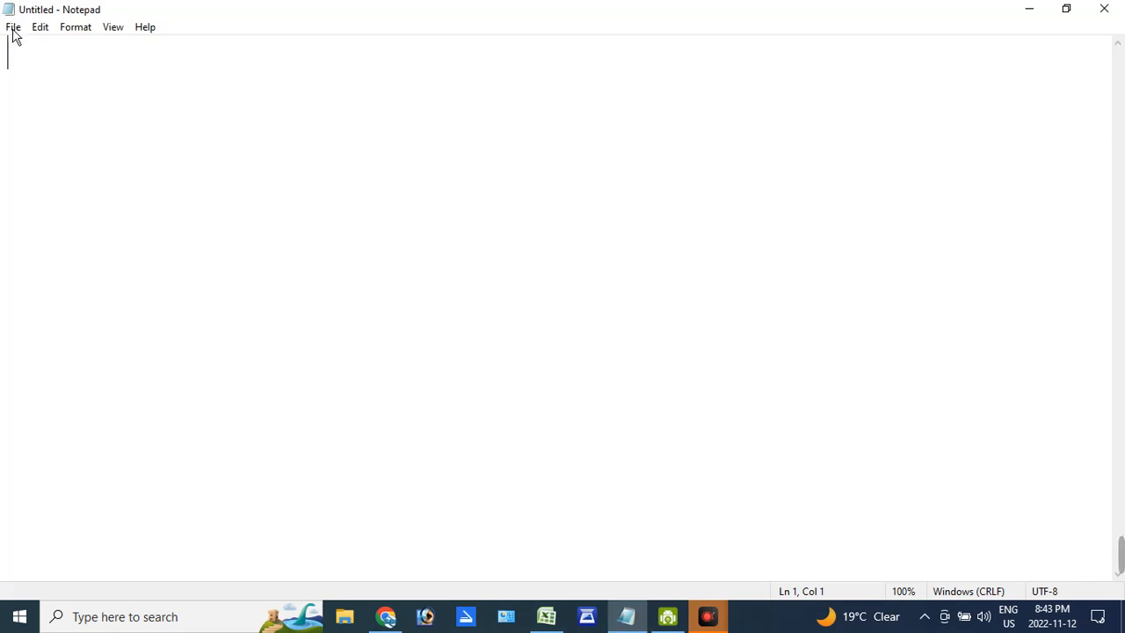
- Write "Ram is a Good Boy" on the first line of the blank document
{"action": "left_click", "coordinate": [59, 67]}
{"action": "type", "text": "Ram is A"}
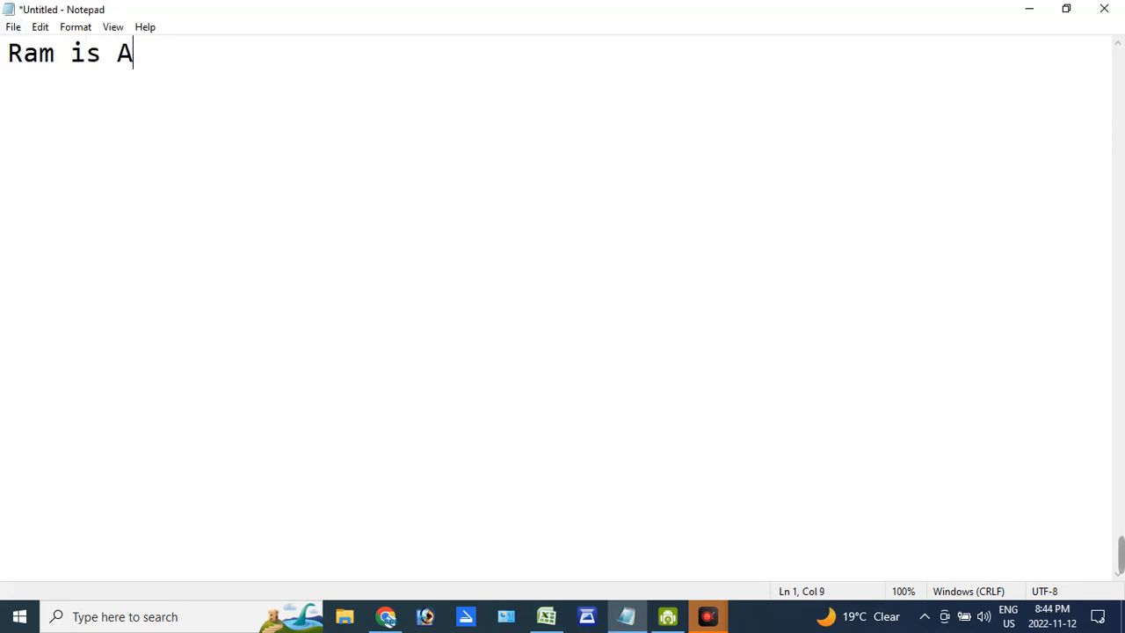
{"action": "key", "text": "BackSpace"}
{"action": "type", "text": "a Goo"}
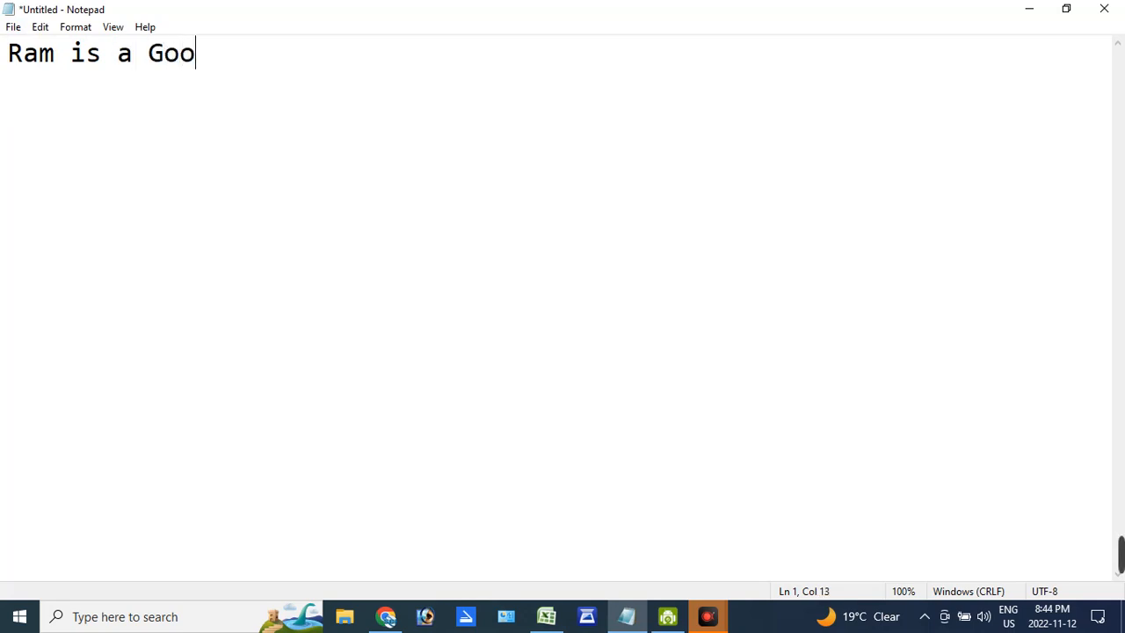
{"action": "key", "text": "BackSpace"}
{"action": "type", "text": "id"}
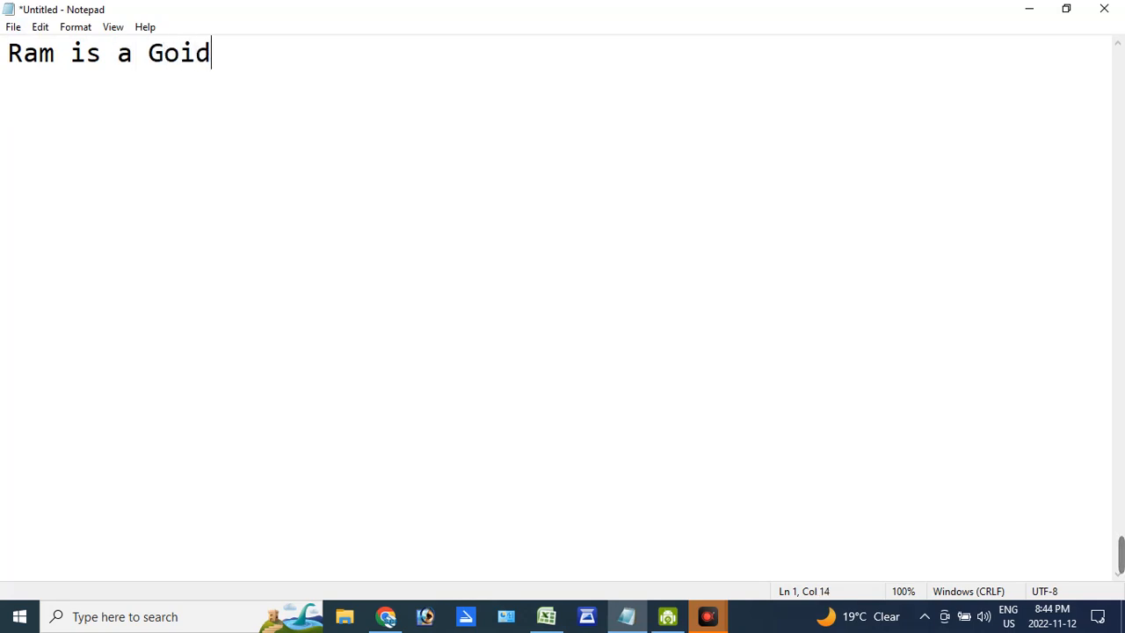
{"action": "key", "text": "BackSpace"}
{"action": "key", "text": "BackSpace"}
{"action": "type", "text": "od Boy"}
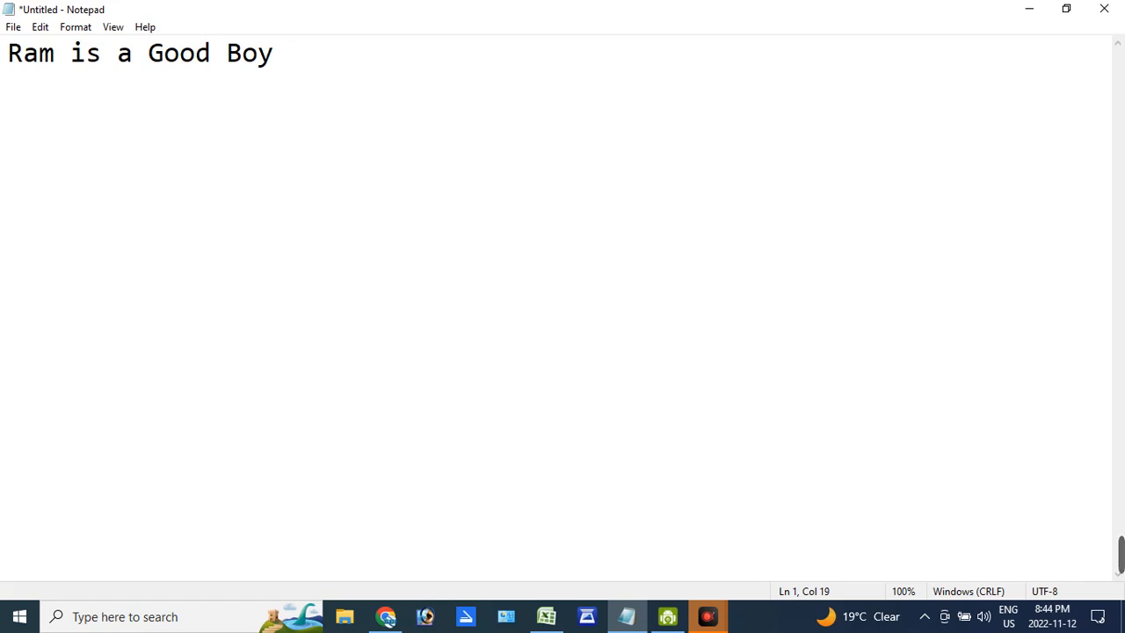
- Save the document on the Desktop as a text file named "ram"
{"action": "left_click", "coordinate": [12, 30]}
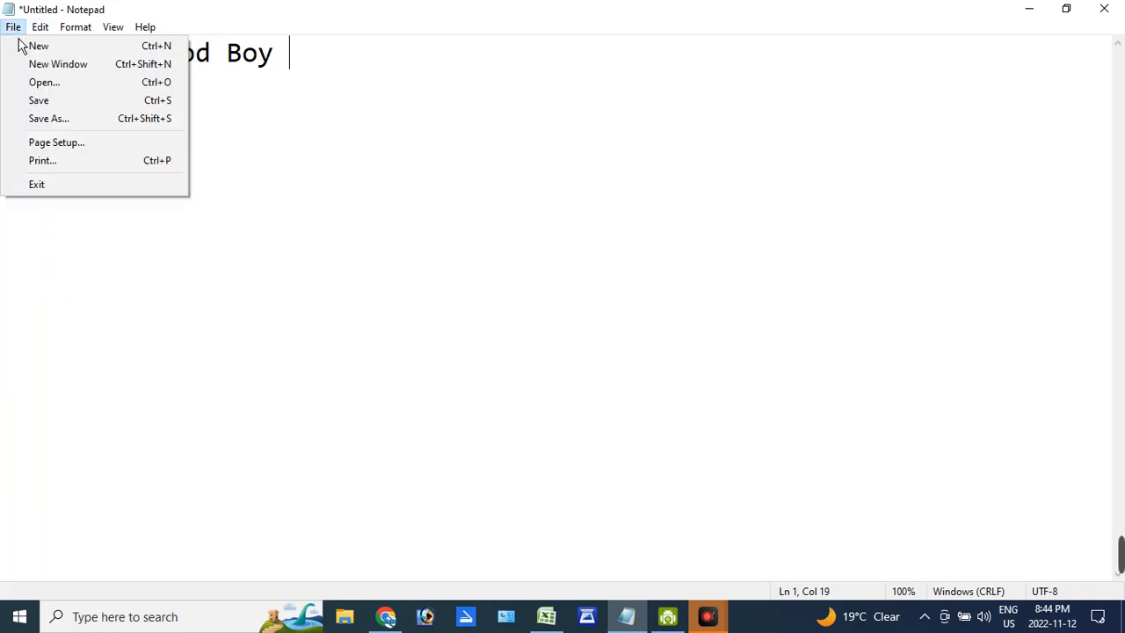
{"action": "mouse_move", "coordinate": [42, 29]}
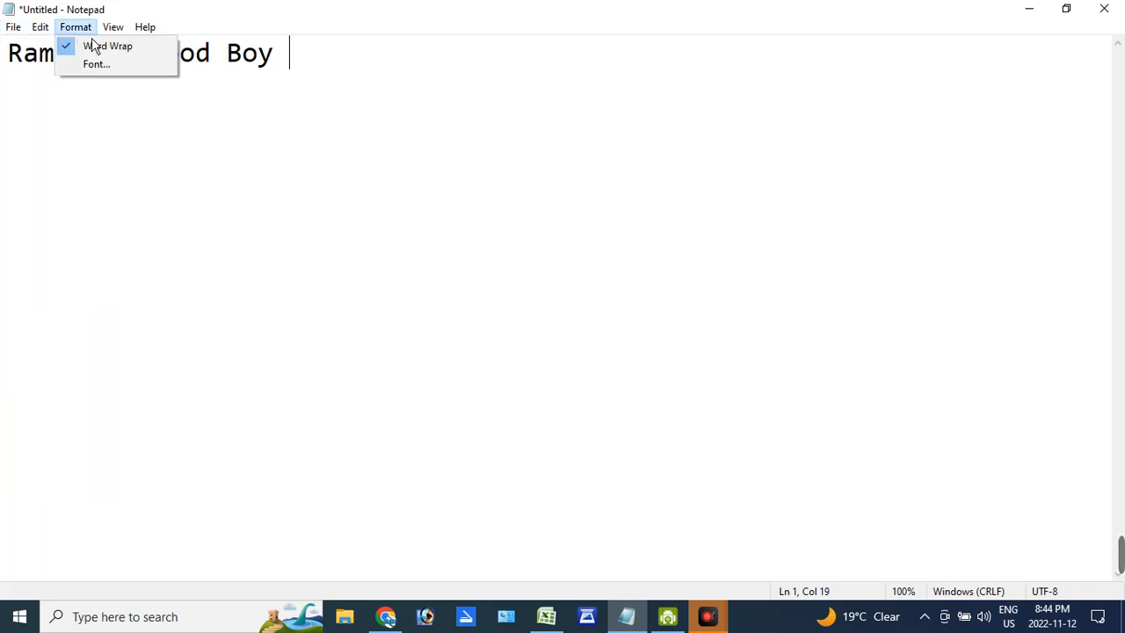
{"action": "mouse_move", "coordinate": [112, 28]}
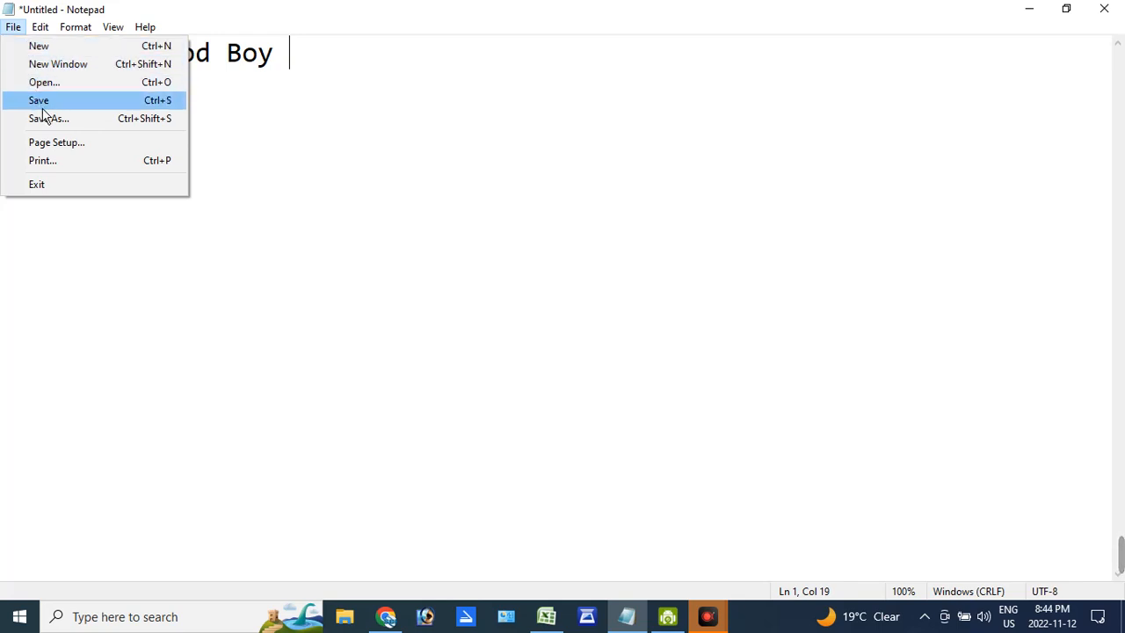
{"action": "mouse_move", "coordinate": [162, 32]}
{"action": "left_click", "coordinate": [174, 109]}
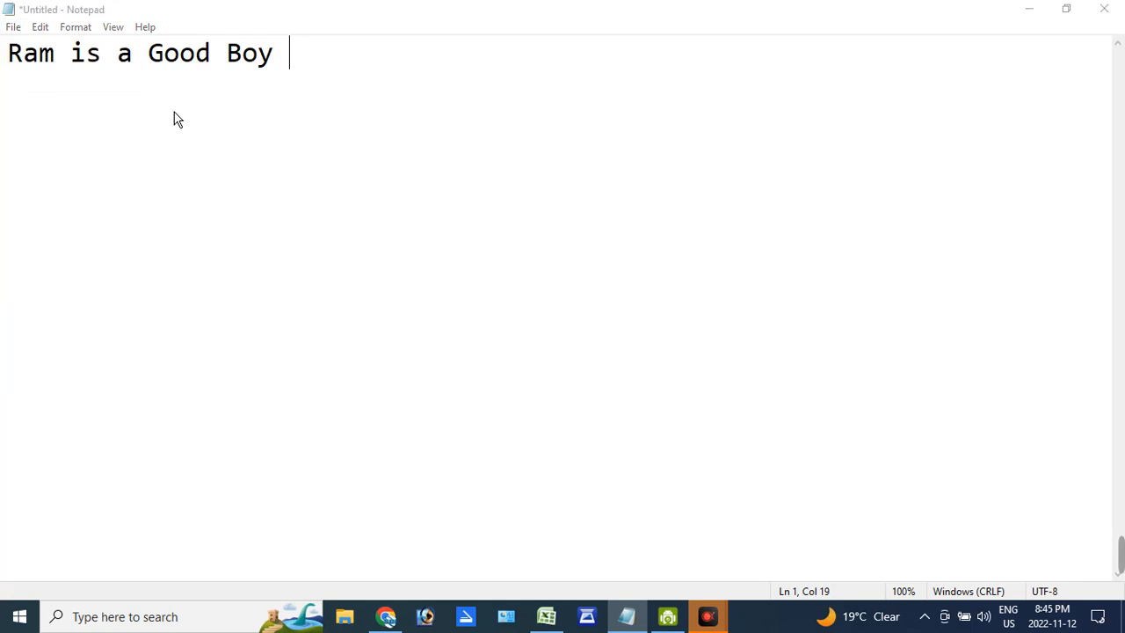
{"action": "left_click_drag", "start_coordinate": [224, 53], "coordinate": [335, 55]}
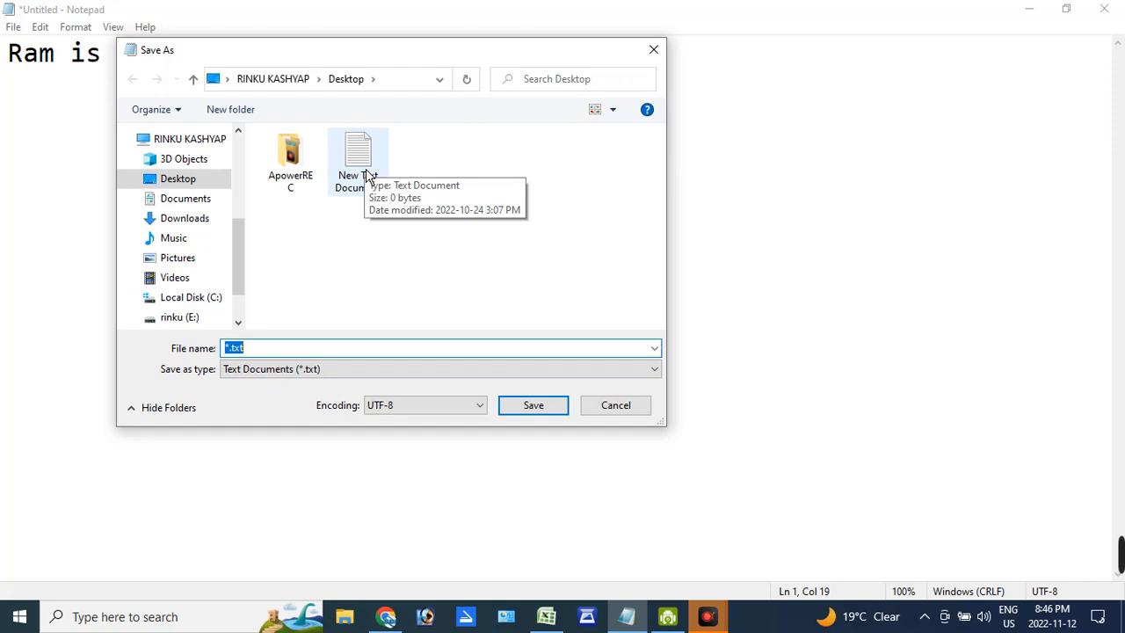
{"action": "left_click", "coordinate": [314, 348]}
{"action": "key", "text": "BackSpace"}
{"action": "key", "text": "BackSpace"}
{"action": "key", "text": "BackSpace"}
{"action": "key", "text": "BackSpace"}
{"action": "key", "text": "BackSpace"}
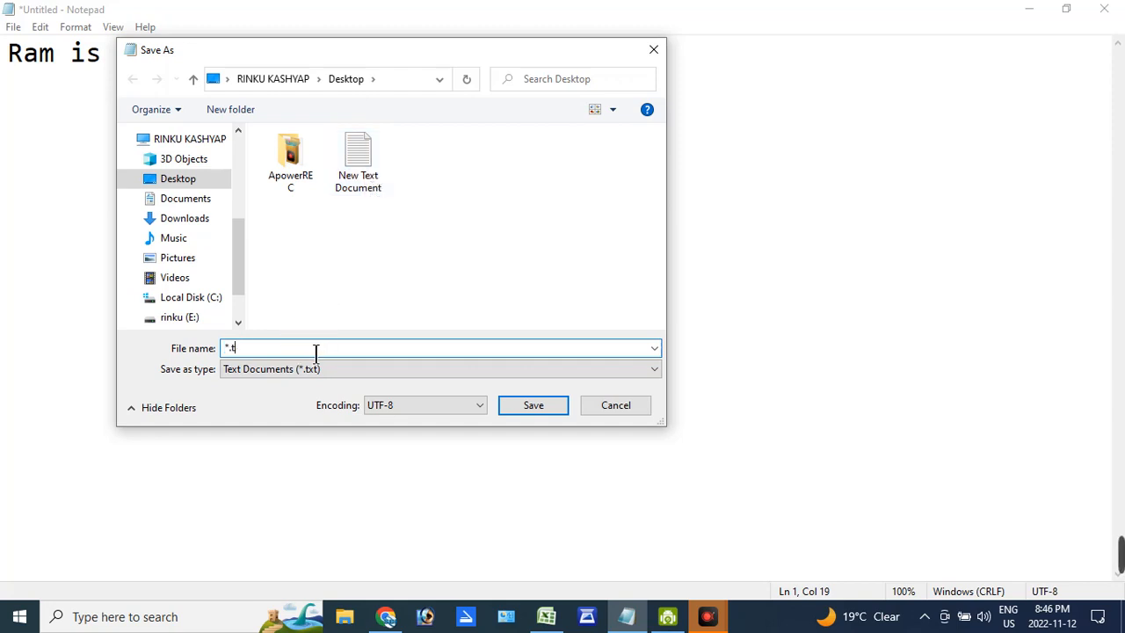
{"action": "type", "text": "ram"}
{"action": "left_click", "coordinate": [535, 415]}
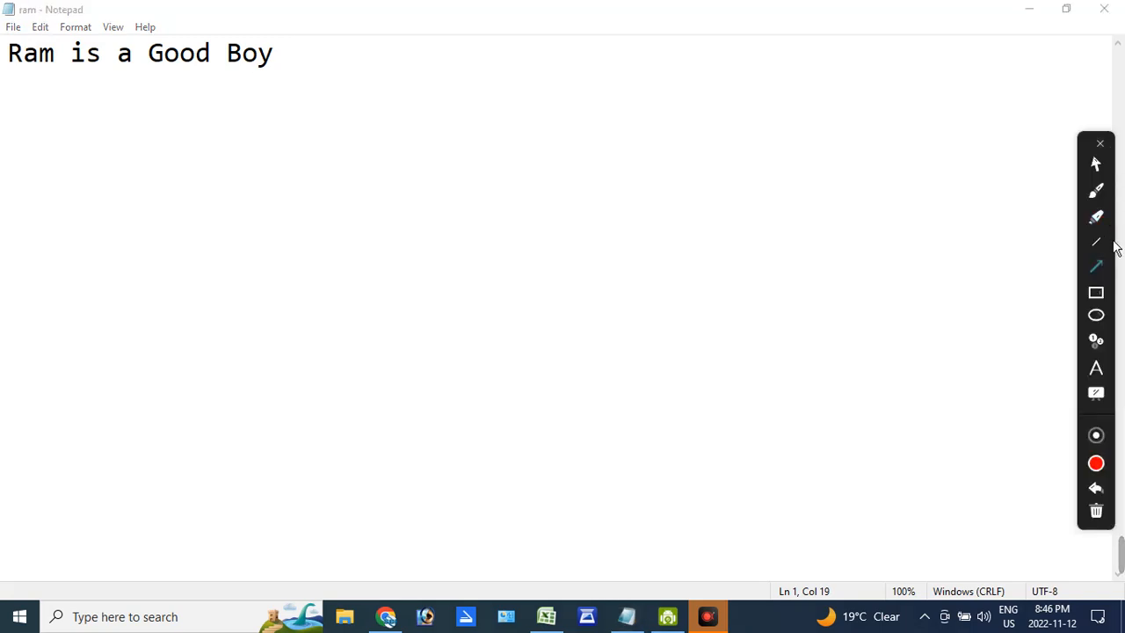
- Draw red annotation arrows pointing at the close, restore and minimize controls, and leave annotation mode
{"action": "left_click", "coordinate": [1104, 273]}
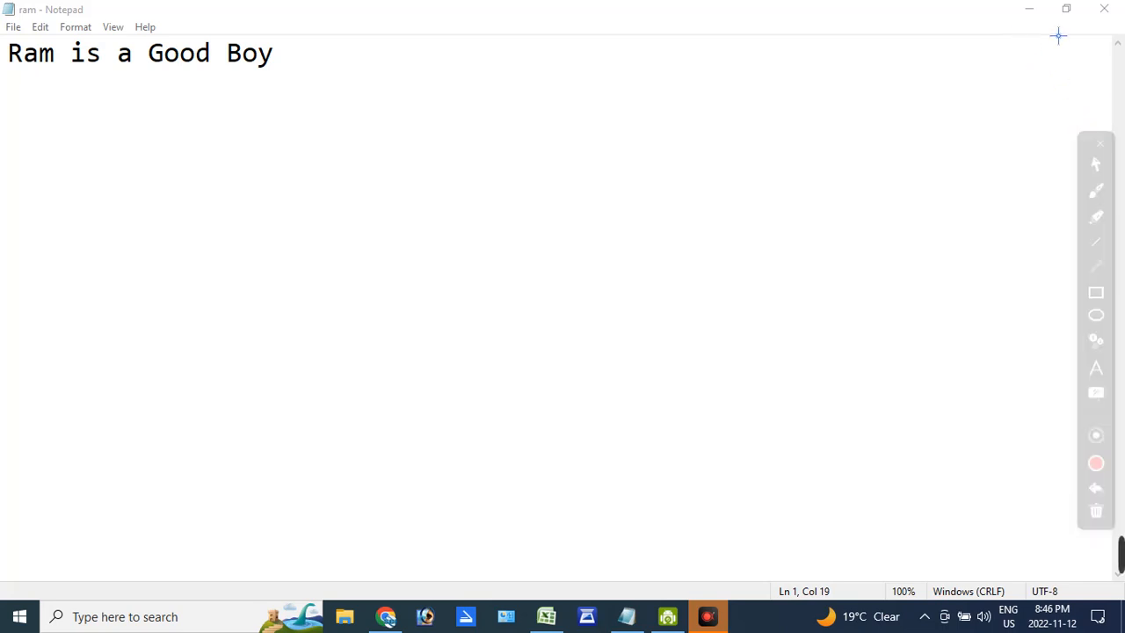
{"action": "mouse_move", "coordinate": [1025, 24]}
{"action": "left_mouse_down"}
{"action": "mouse_move", "coordinate": [1020, 96]}
{"action": "mouse_move", "coordinate": [1113, 38]}
{"action": "left_mouse_up"}
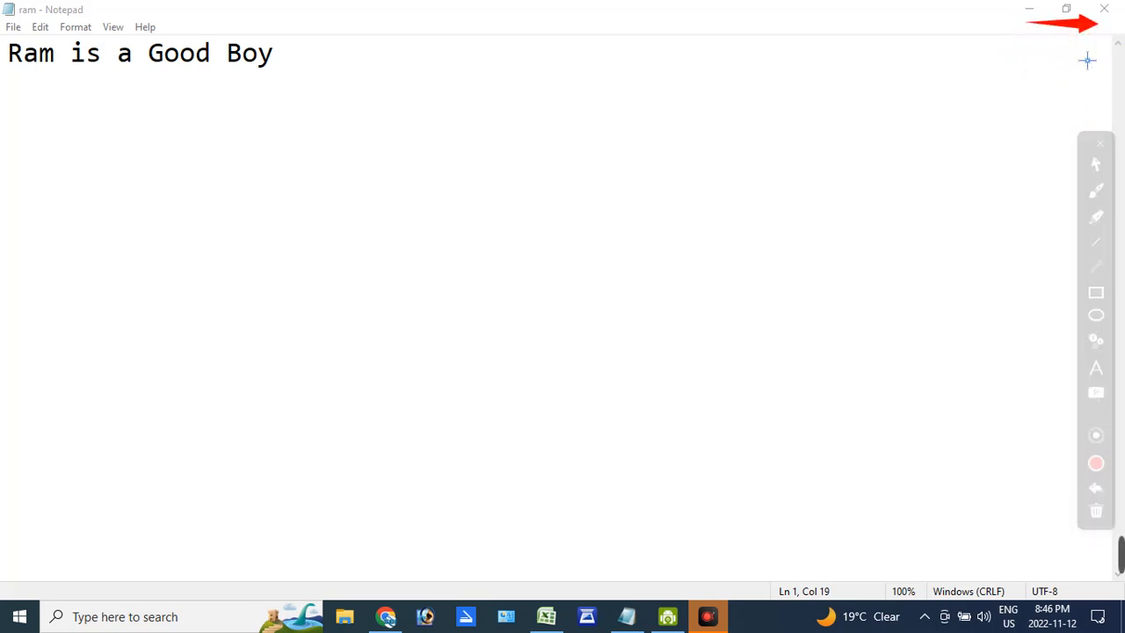
{"action": "left_click_drag", "start_coordinate": [1079, 76], "coordinate": [1065, 22]}
{"action": "left_click_drag", "start_coordinate": [1029, 75], "coordinate": [1040, 29]}
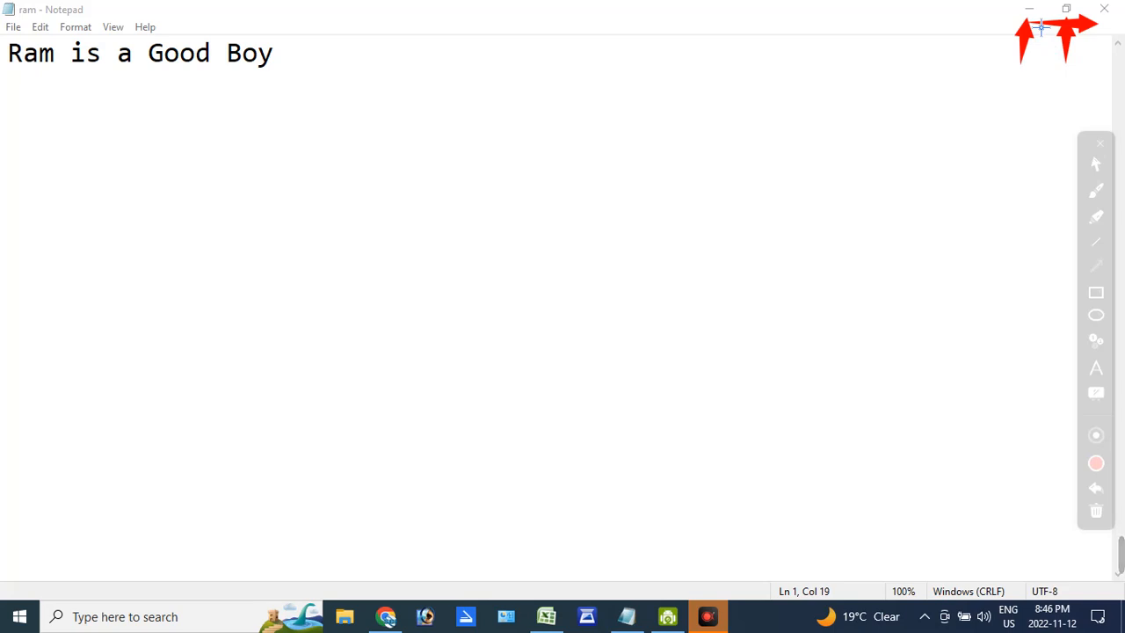
{"action": "key", "text": "Escape"}
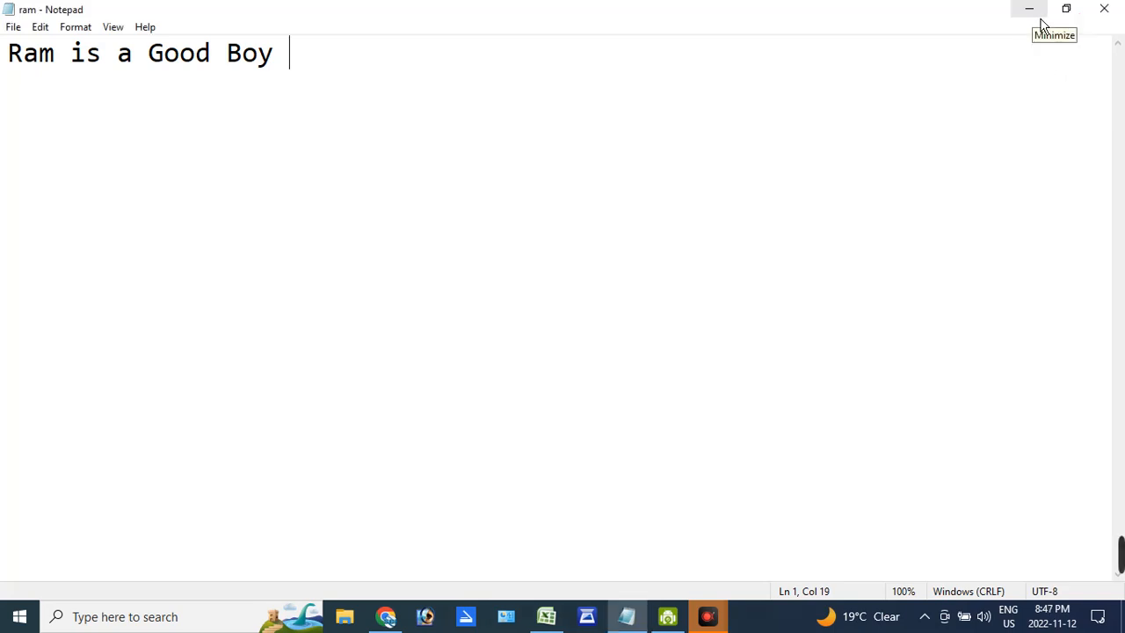
- Minimize the document window to reveal the desktop, and bring the window back
{"action": "left_click", "coordinate": [1041, 24]}
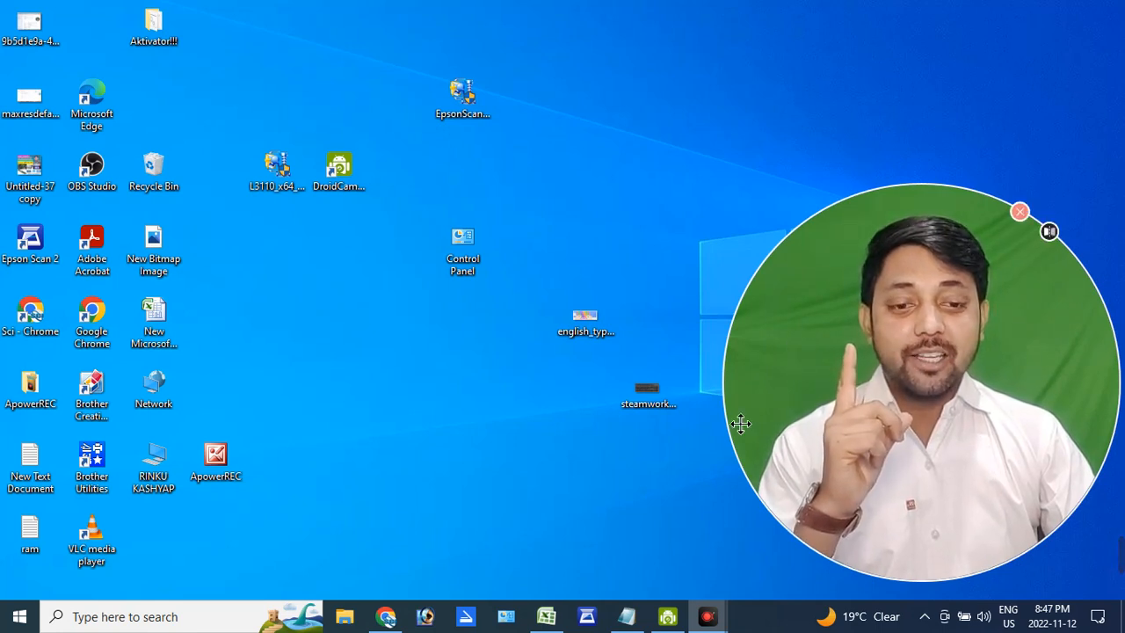
{"action": "left_click", "coordinate": [643, 618]}
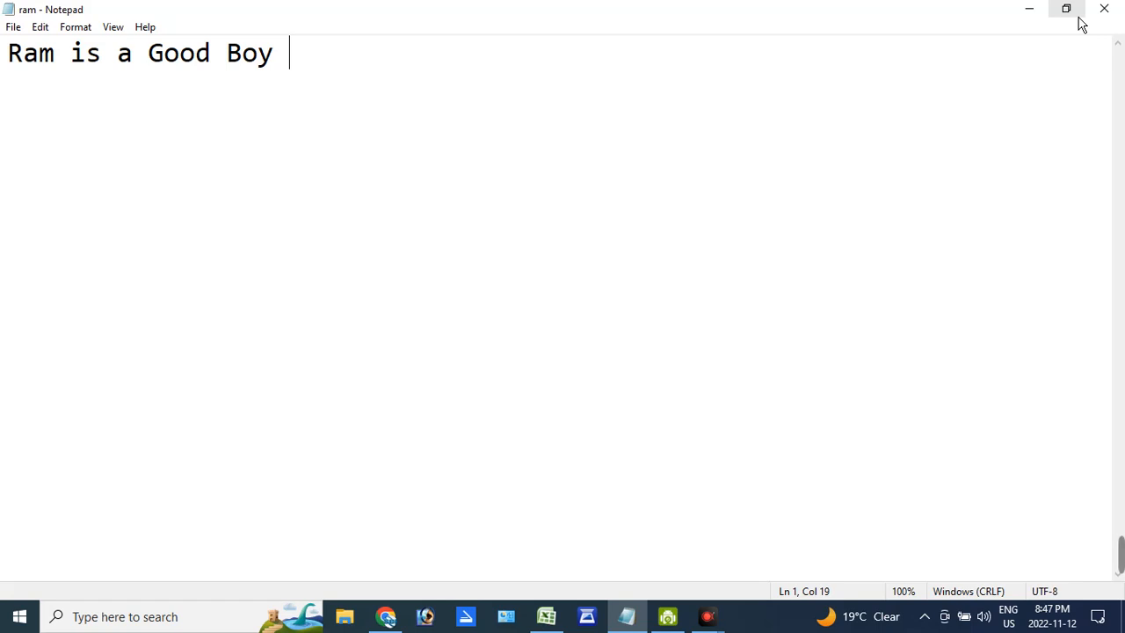
- Restore the document window to its smaller size, resize it by its edges, and maximize it again
{"action": "left_click", "coordinate": [1080, 17]}
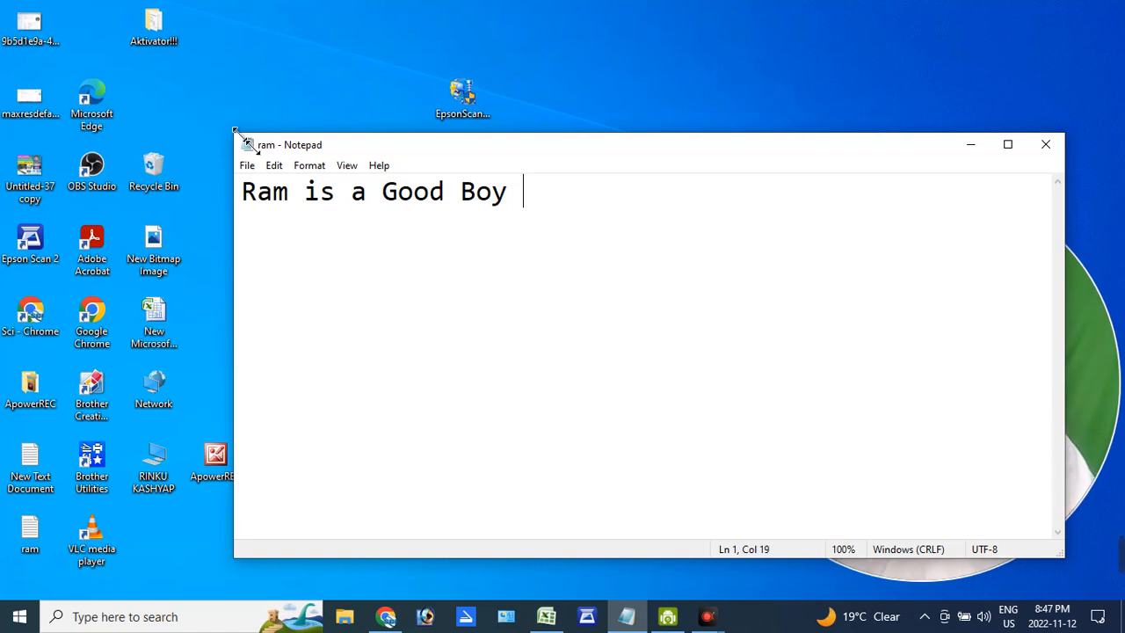
{"action": "mouse_move", "coordinate": [533, 154]}
{"action": "left_mouse_down"}
{"action": "mouse_move", "coordinate": [494, 110]}
{"action": "mouse_move", "coordinate": [524, 164]}
{"action": "left_mouse_up"}
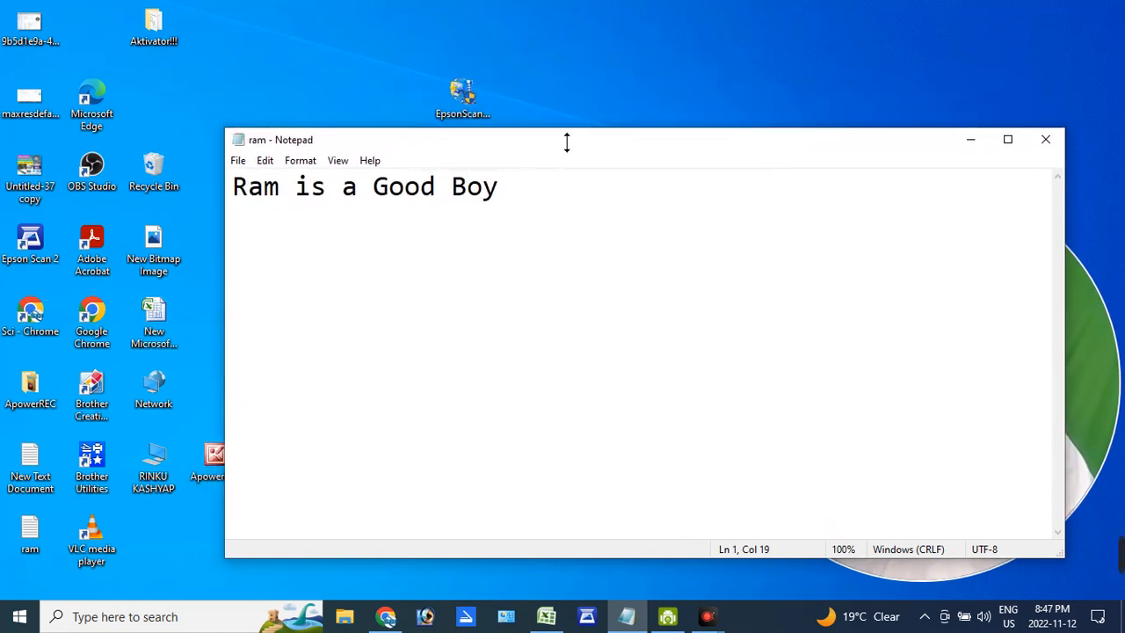
{"action": "left_click_drag", "start_coordinate": [565, 130], "coordinate": [553, 103]}
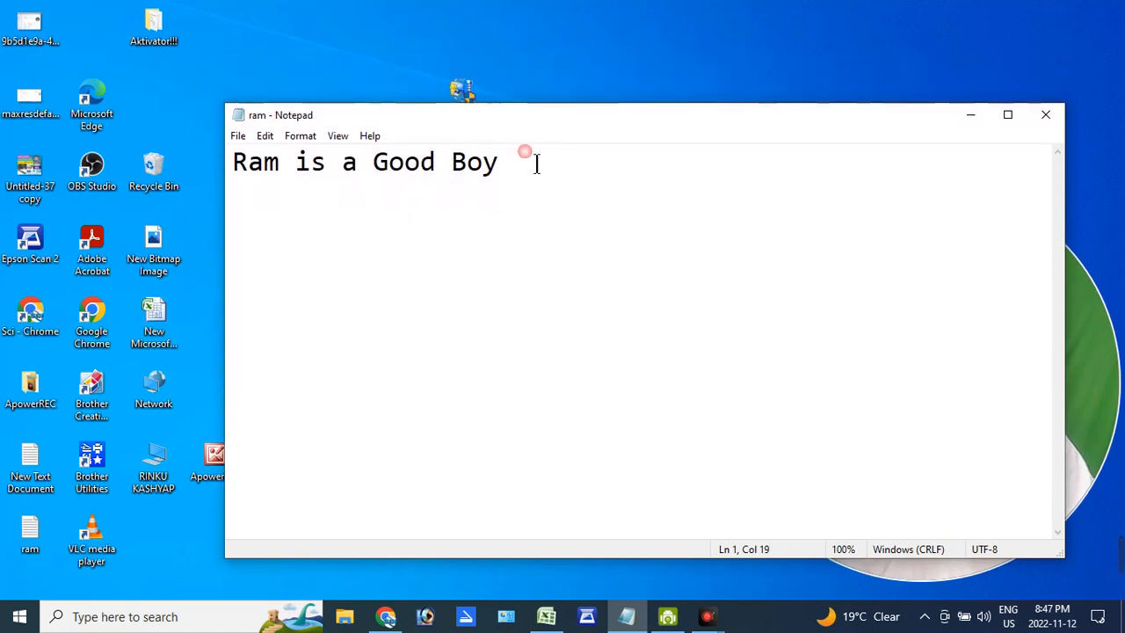
{"action": "mouse_move", "coordinate": [225, 221]}
{"action": "left_mouse_down"}
{"action": "mouse_move", "coordinate": [189, 226]}
{"action": "mouse_move", "coordinate": [221, 226]}
{"action": "left_mouse_up"}
{"action": "mouse_move", "coordinate": [239, 120]}
{"action": "left_mouse_down"}
{"action": "mouse_move", "coordinate": [212, 92]}
{"action": "mouse_move", "coordinate": [246, 130]}
{"action": "left_mouse_up"}
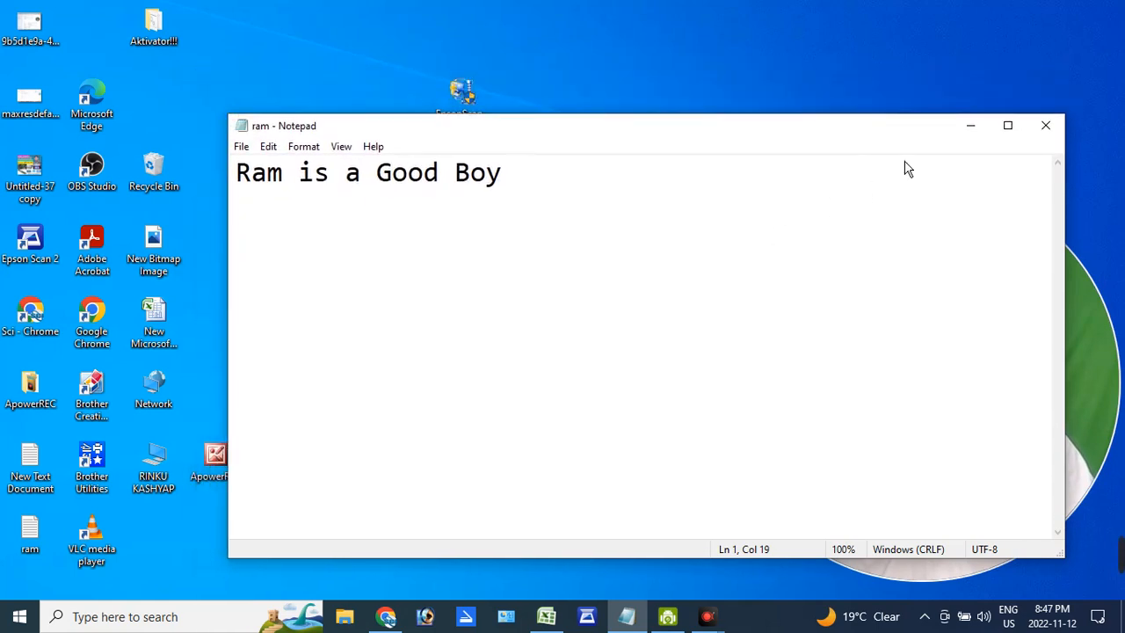
{"action": "left_click", "coordinate": [1022, 137]}
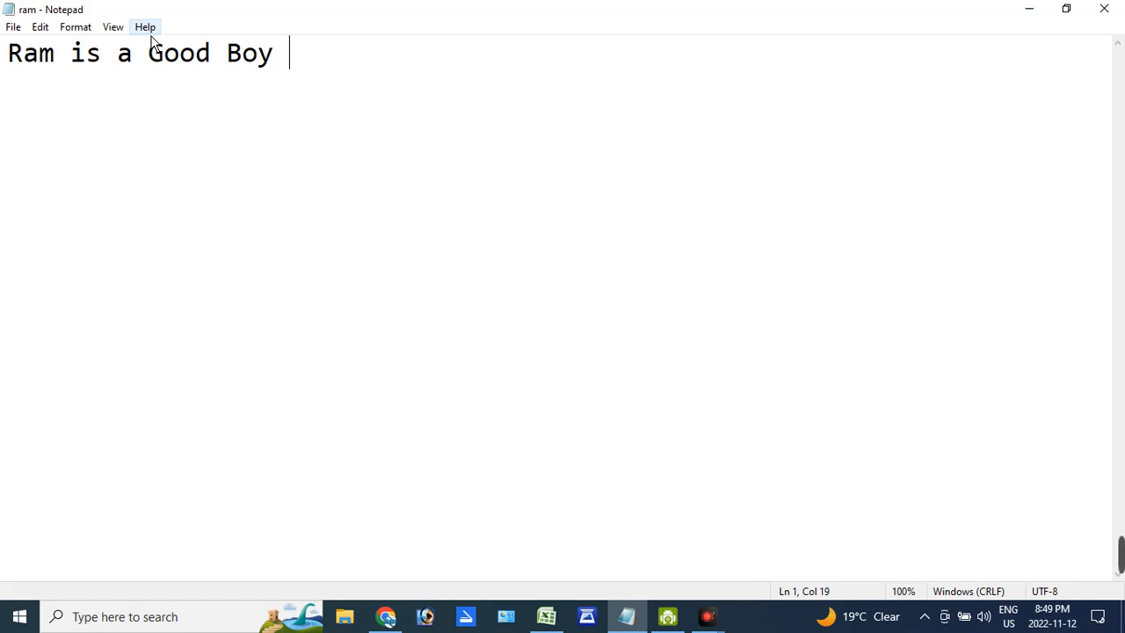
- Create a new document and write "asdf" on the first line and "india is a good country" on the second
{"action": "left_click", "coordinate": [15, 30]}
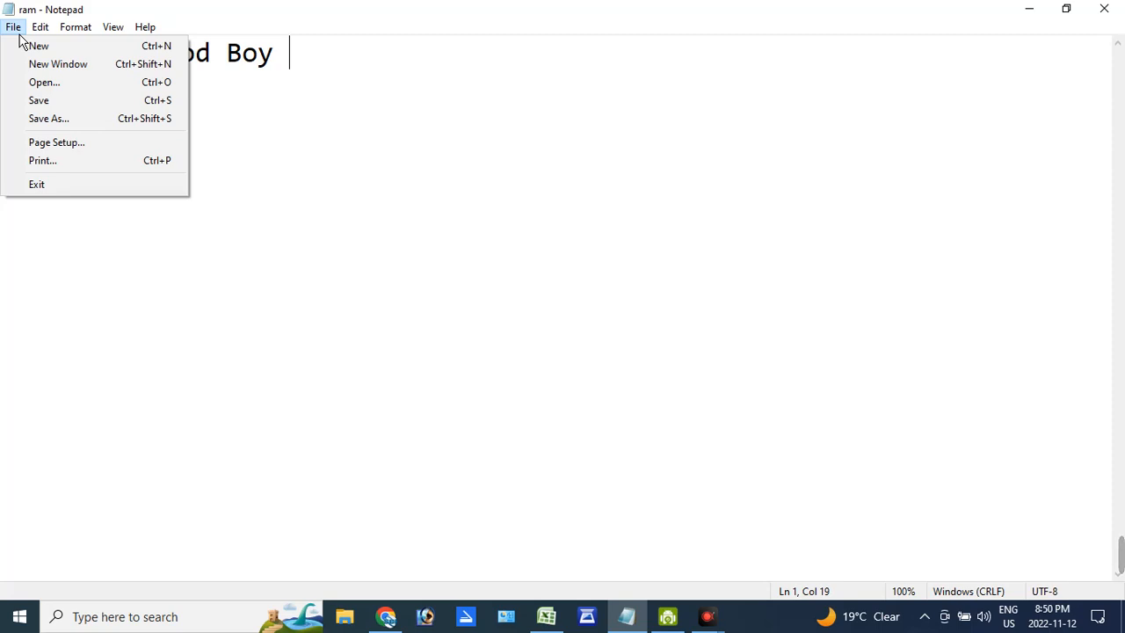
{"action": "left_click", "coordinate": [40, 48]}
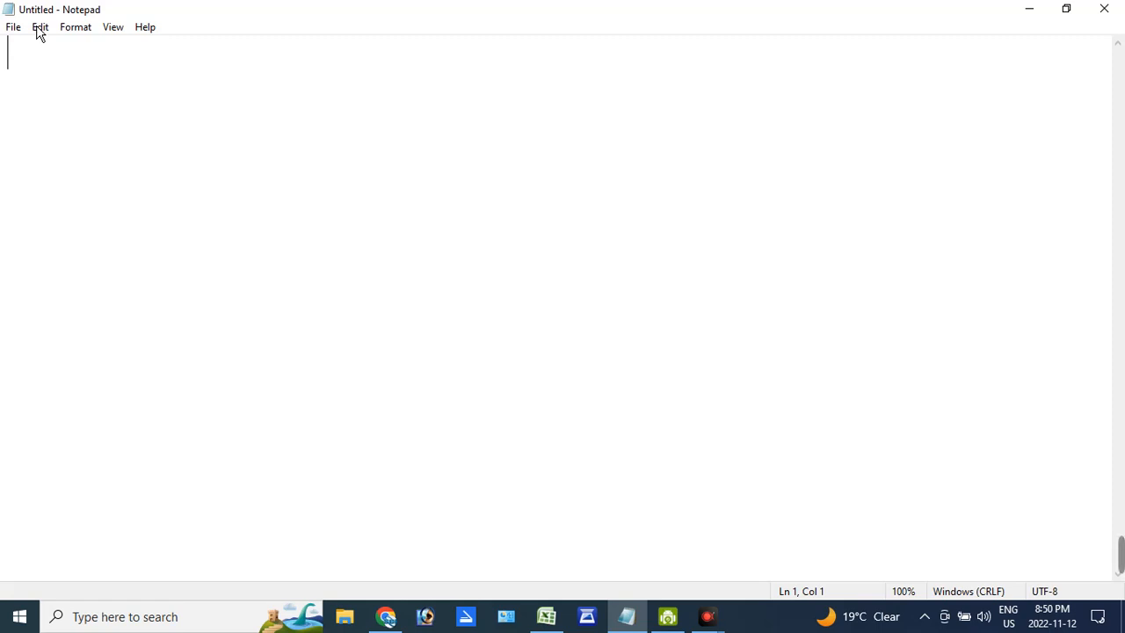
{"action": "type", "text": "asdf"}
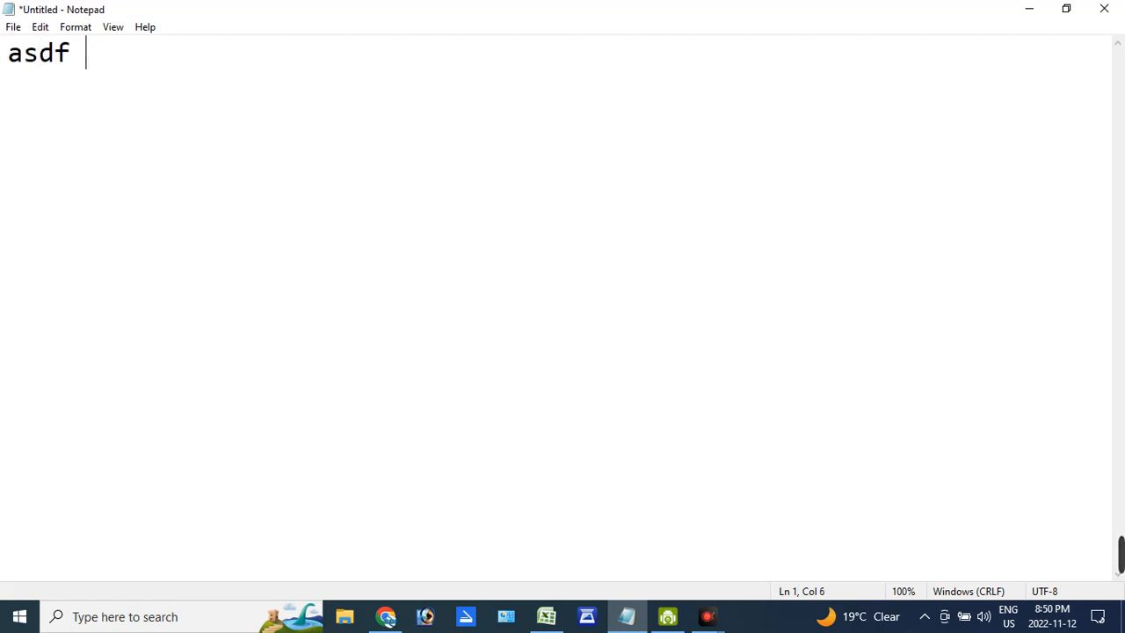
{"action": "key", "text": "Return"}
{"action": "type", "text": "india is"}
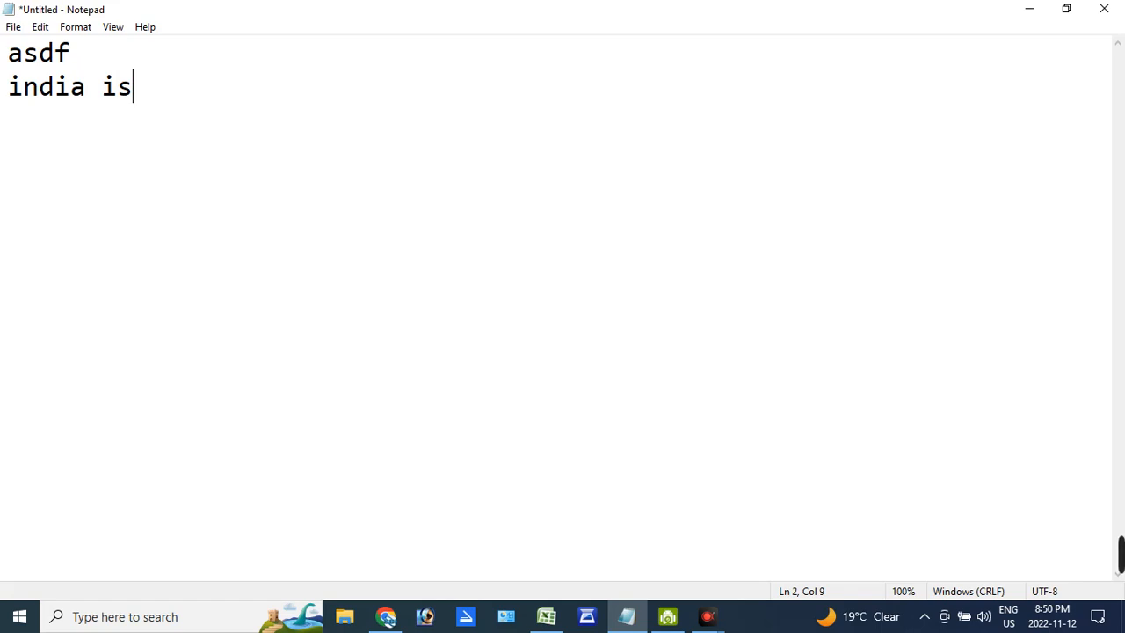
{"action": "type", "text": " a g"}
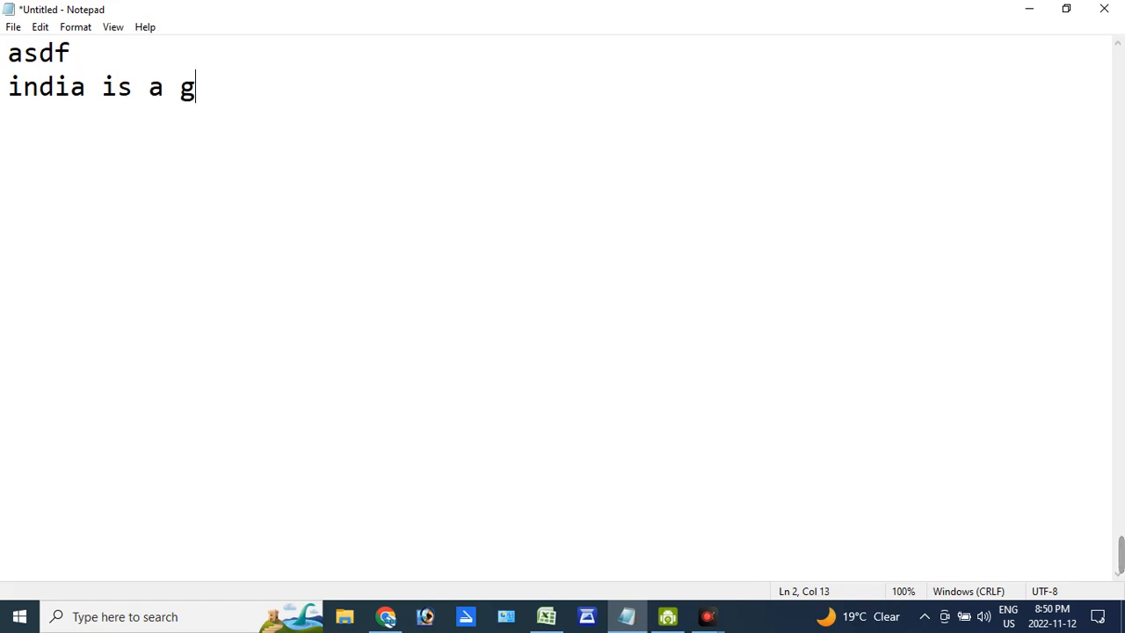
{"action": "type", "text": "ood country"}
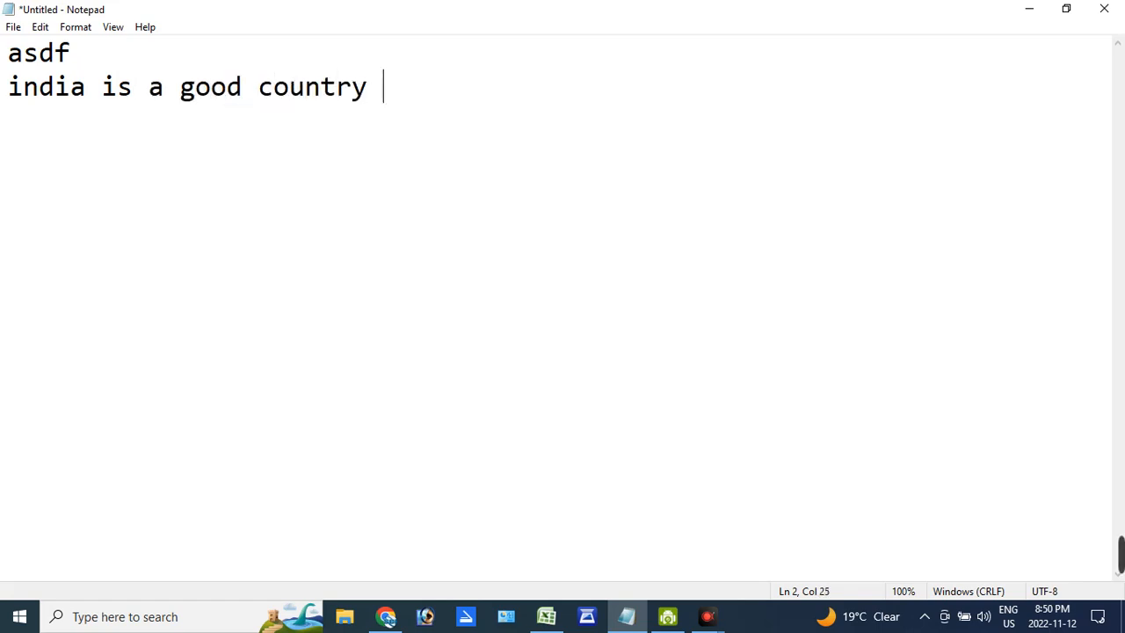
- Add a third line with the business name "kamal computers" followed by its address and phone number
{"action": "key", "text": "Return"}
{"action": "type", "text": "kamal compu"}
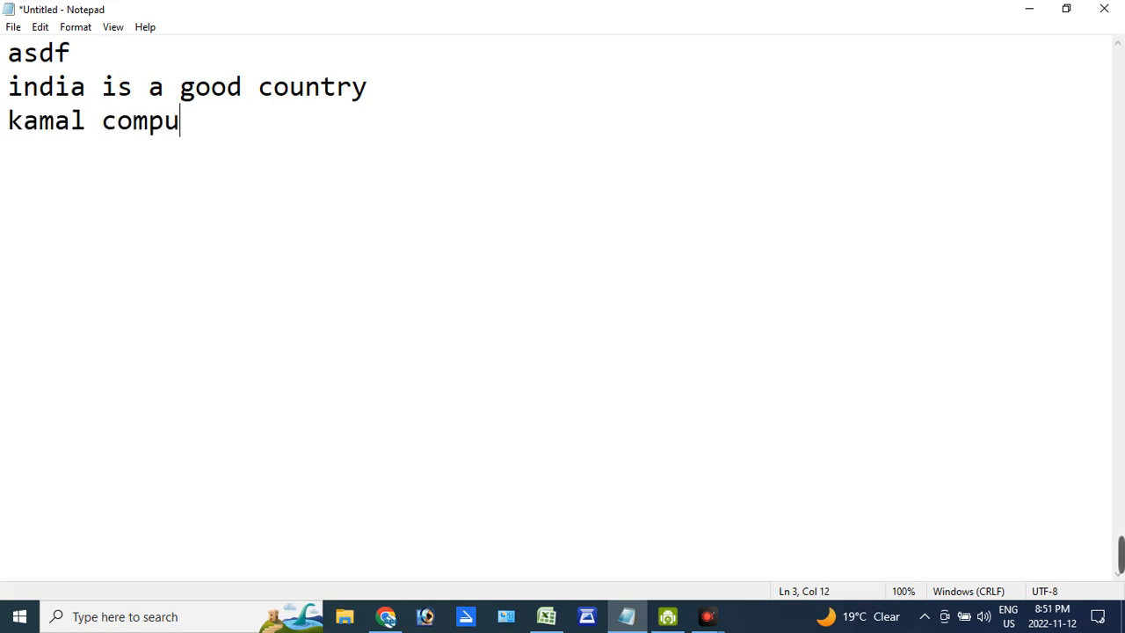
{"action": "type", "text": "ters"}
{"action": "key", "text": "BackSpace"}
{"action": "key", "text": "BackSpace"}
{"action": "type", "text": "ers"}
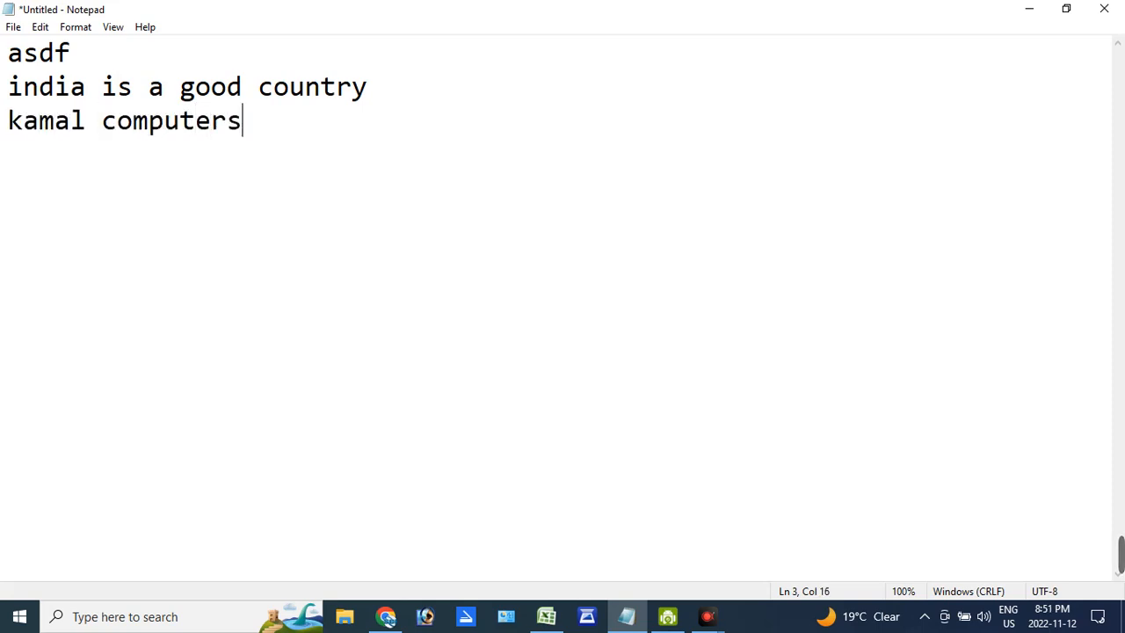
{"action": "type", "text": " akbhar"}
{"action": "key", "text": "BackSpace"}
{"action": "key", "text": "BackSpace"}
{"action": "key", "text": "BackSpace"}
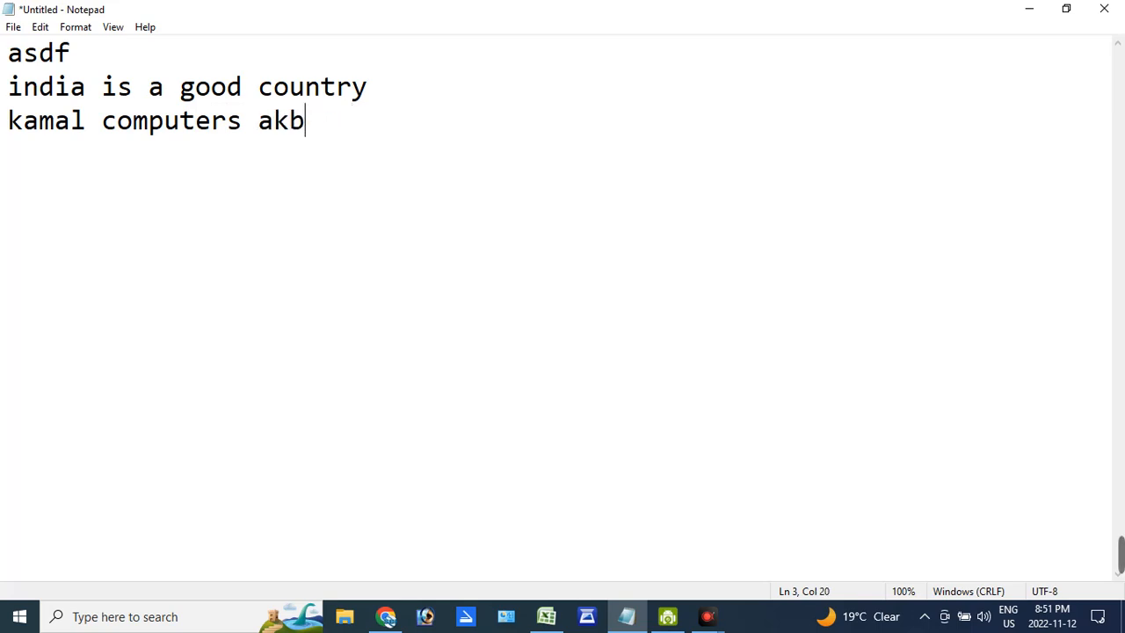
{"action": "type", "text": "kari market auranga"}
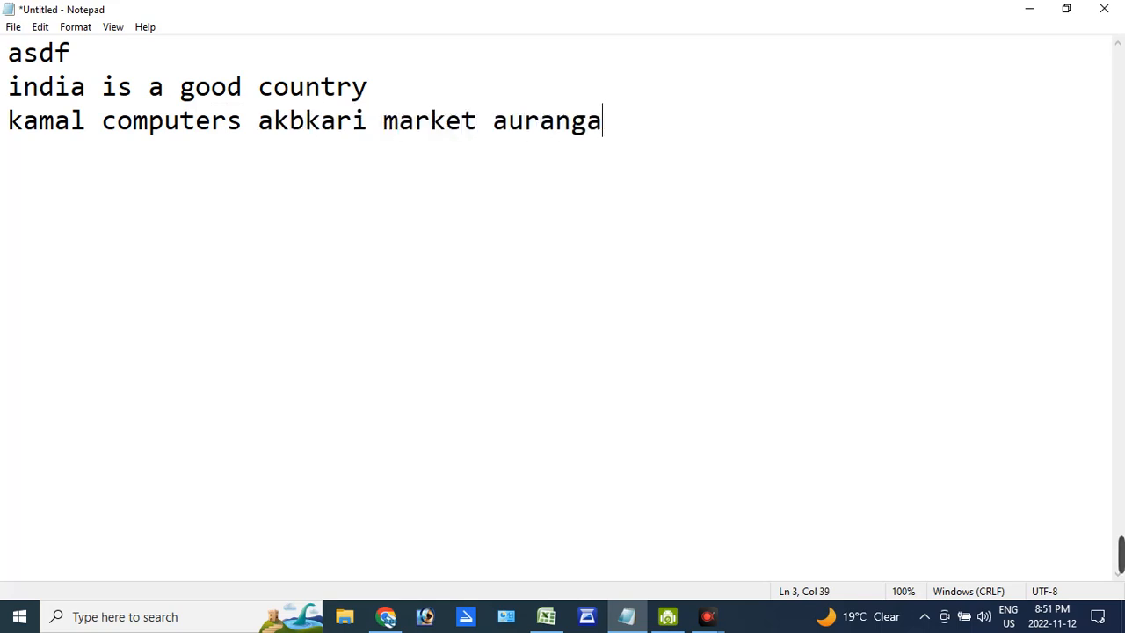
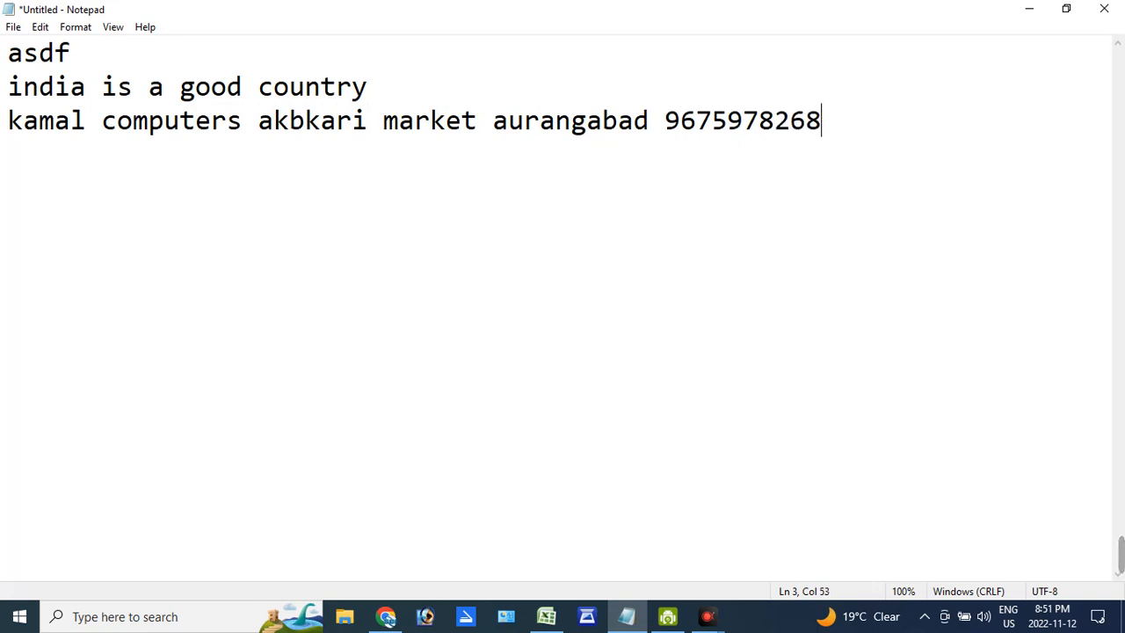
- Restore the document window to a smaller size on the desktop and open a second, blank document window
{"action": "left_click", "coordinate": [14, 26]}
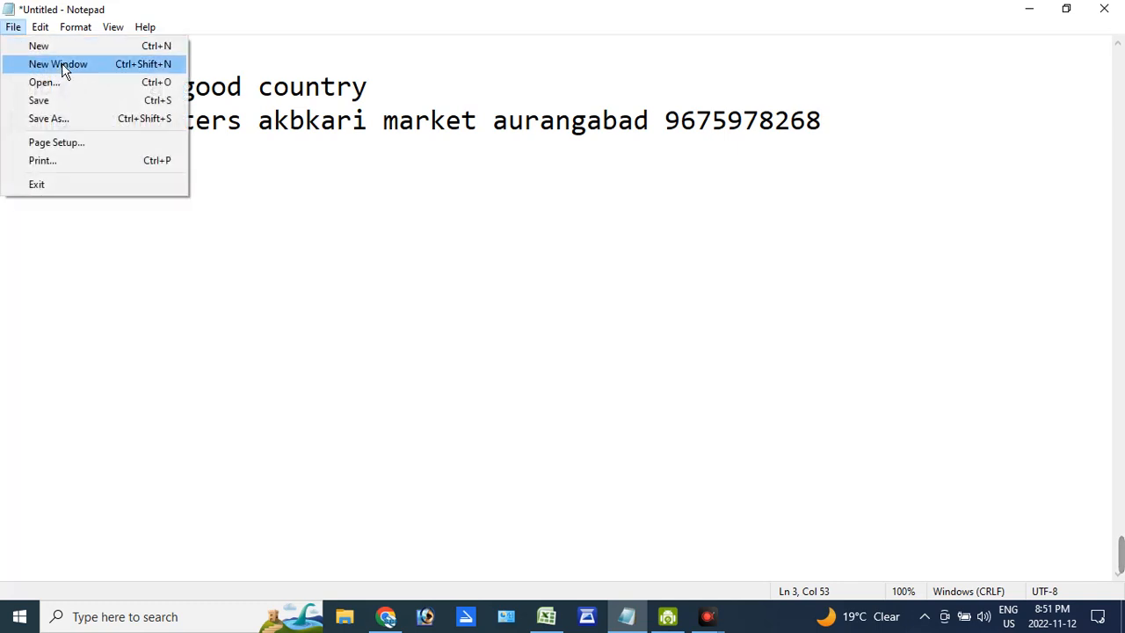
{"action": "left_click", "coordinate": [513, 167]}
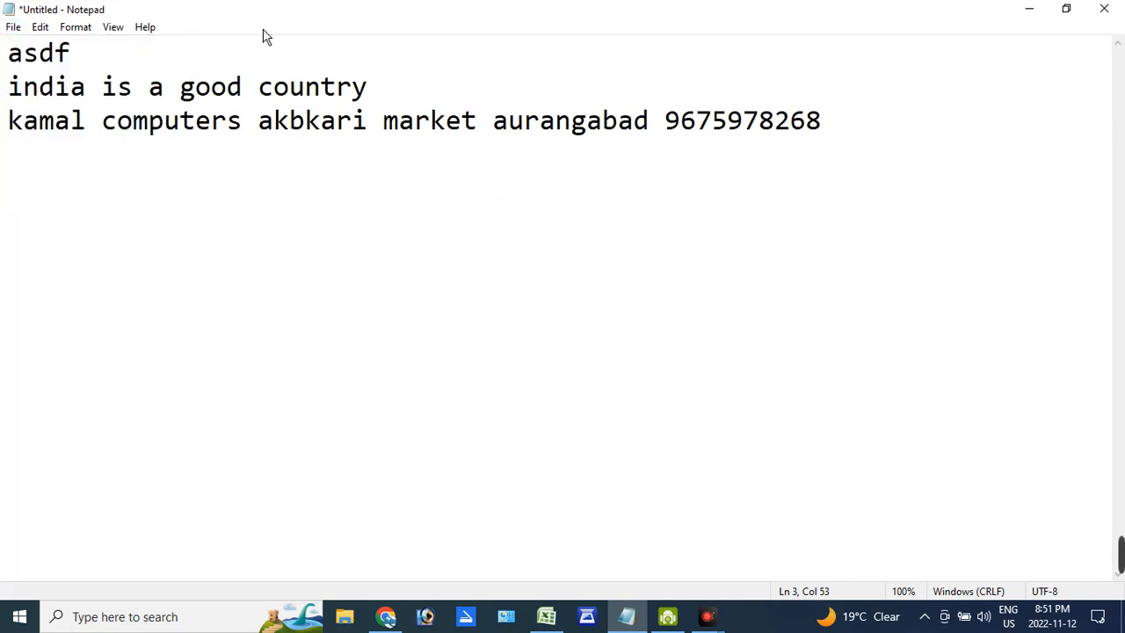
{"action": "left_click_drag", "start_coordinate": [264, 23], "coordinate": [385, 128]}
{"action": "left_click_drag", "start_coordinate": [376, 83], "coordinate": [375, 110]}
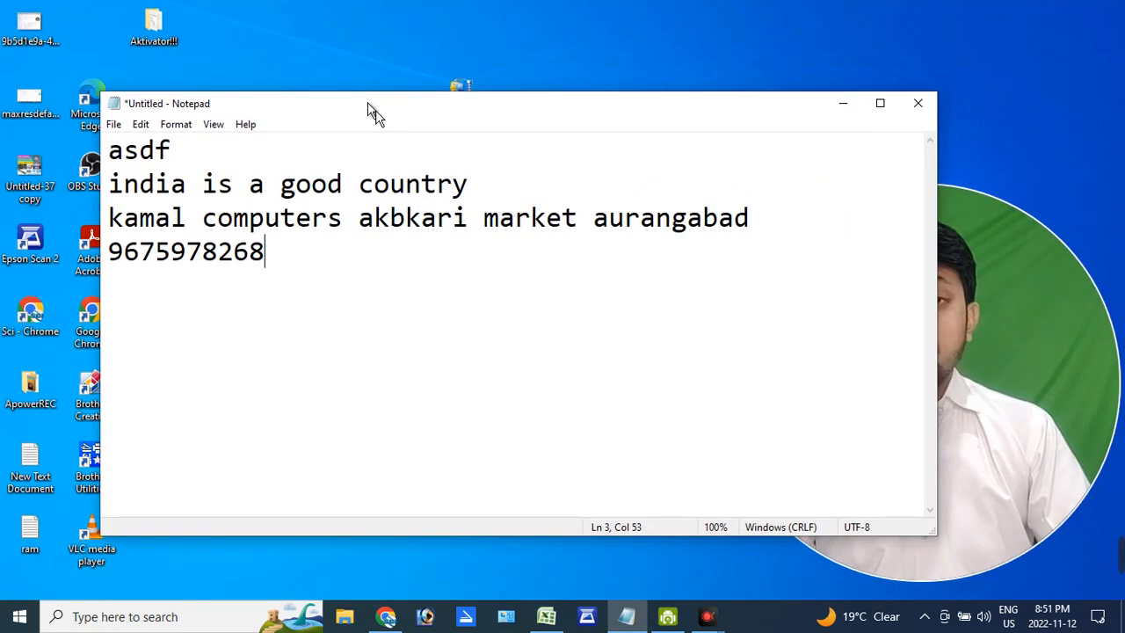
{"action": "left_click", "coordinate": [115, 125]}
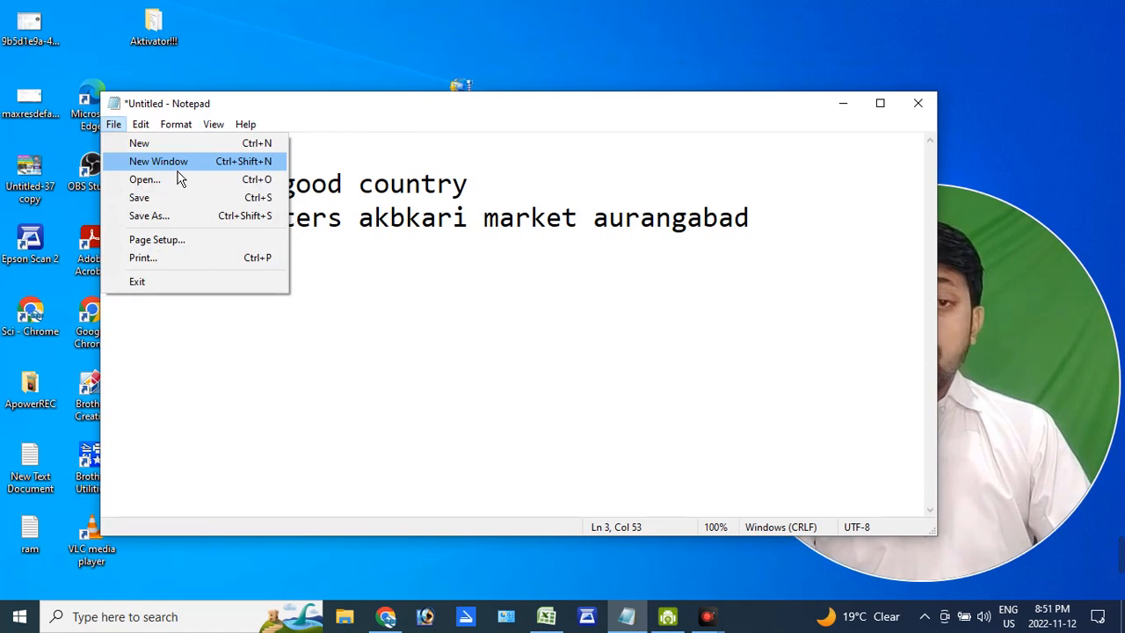
{"action": "left_click", "coordinate": [172, 162]}
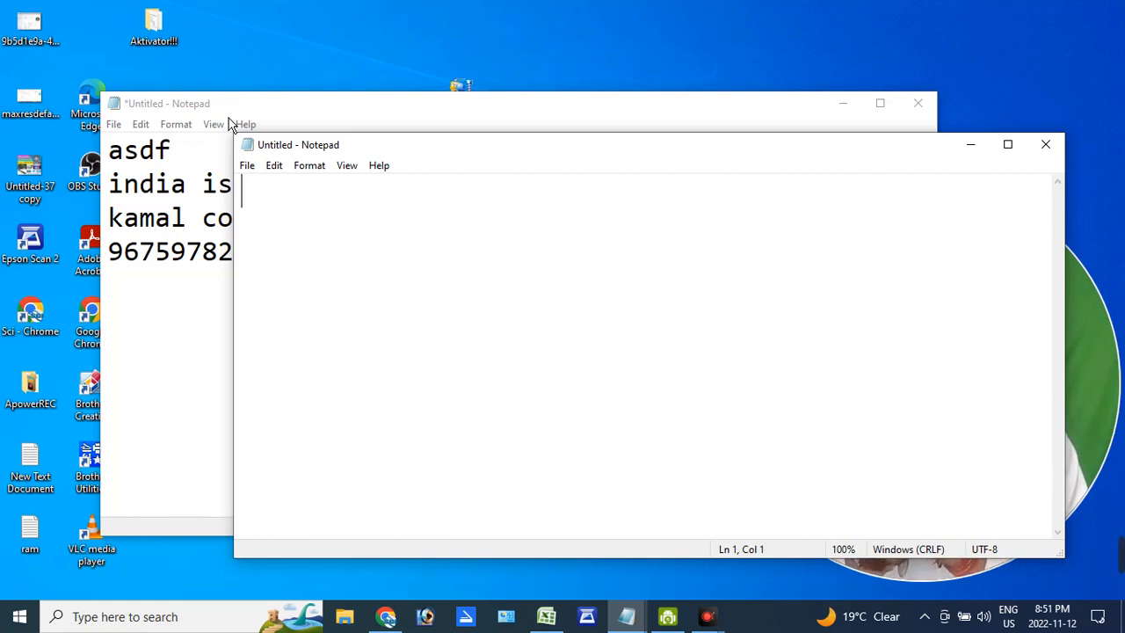
- Maximize the original document window and open the "ram" text file from the Desktop, discarding the unsaved text
{"action": "left_click", "coordinate": [228, 124]}
{"action": "double_click", "coordinate": [222, 105]}
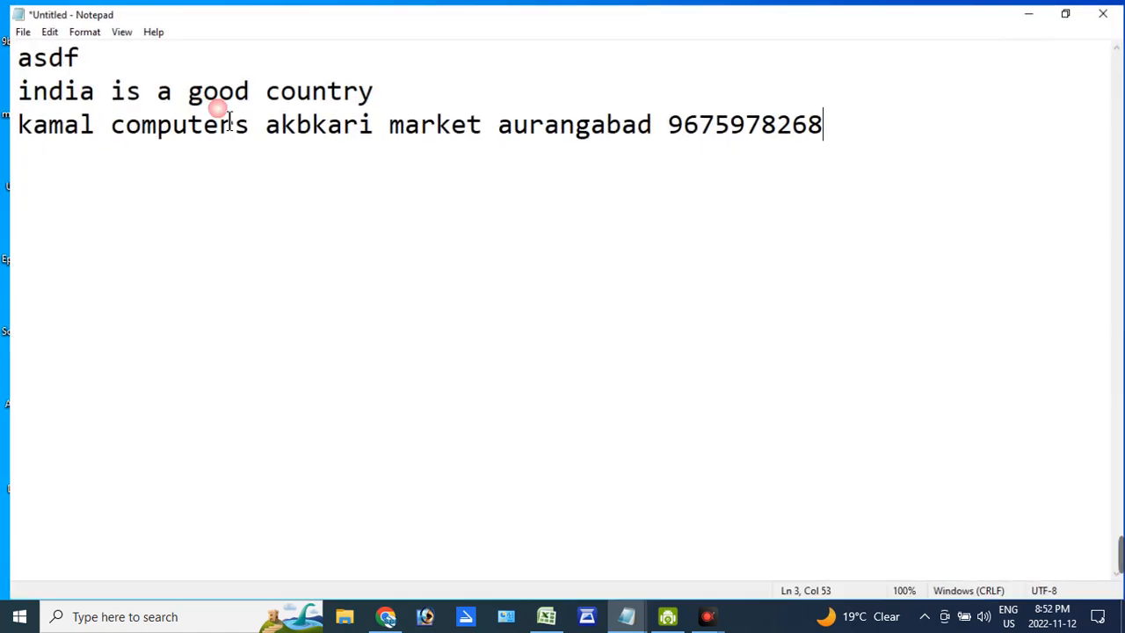
{"action": "left_click", "coordinate": [14, 27]}
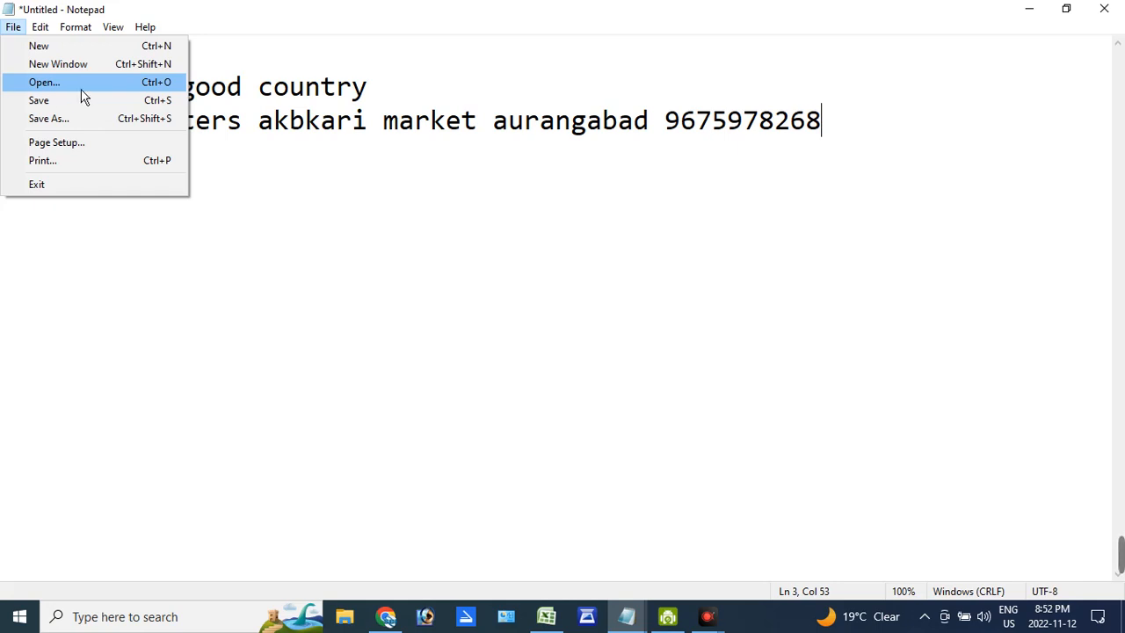
{"action": "left_click", "coordinate": [164, 91]}
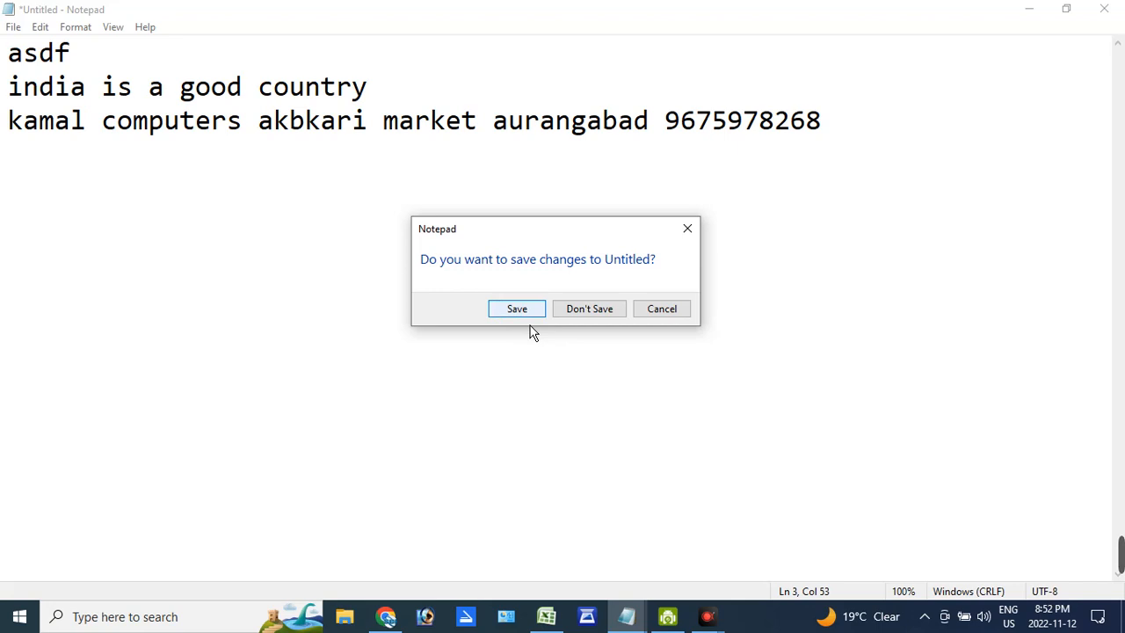
{"action": "left_click", "coordinate": [603, 315]}
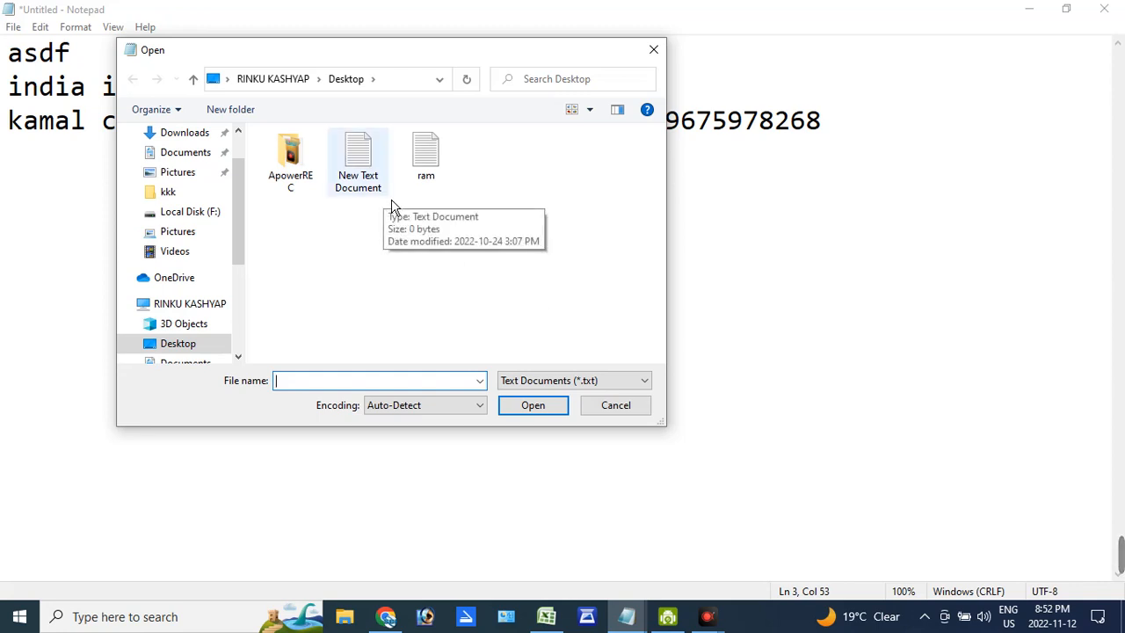
{"action": "left_click", "coordinate": [431, 182]}
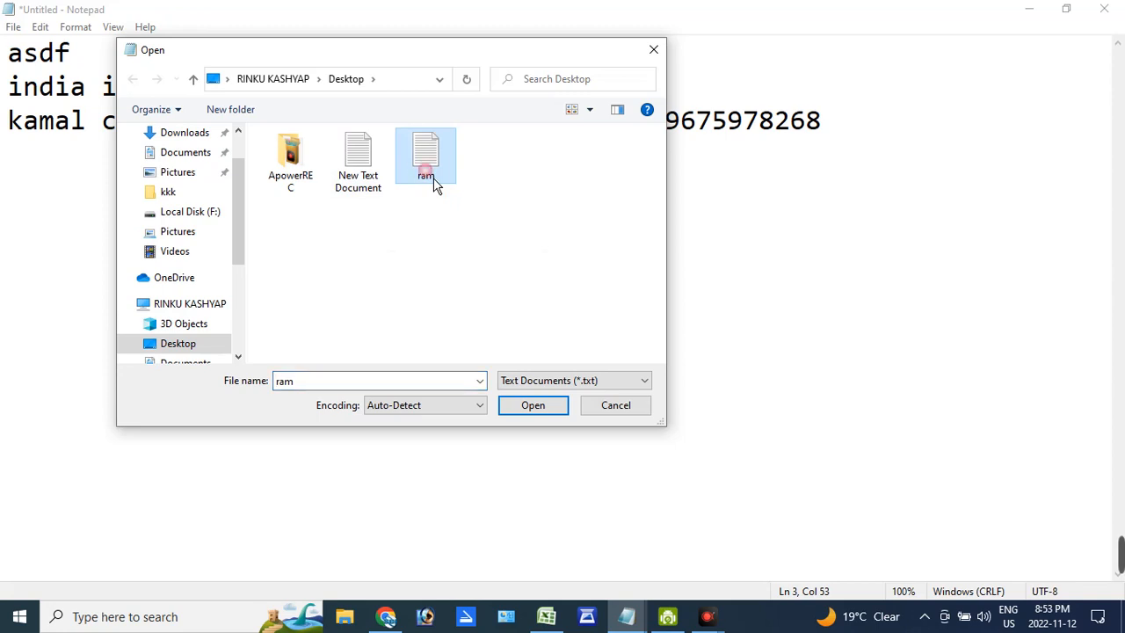
{"action": "left_click", "coordinate": [547, 409]}
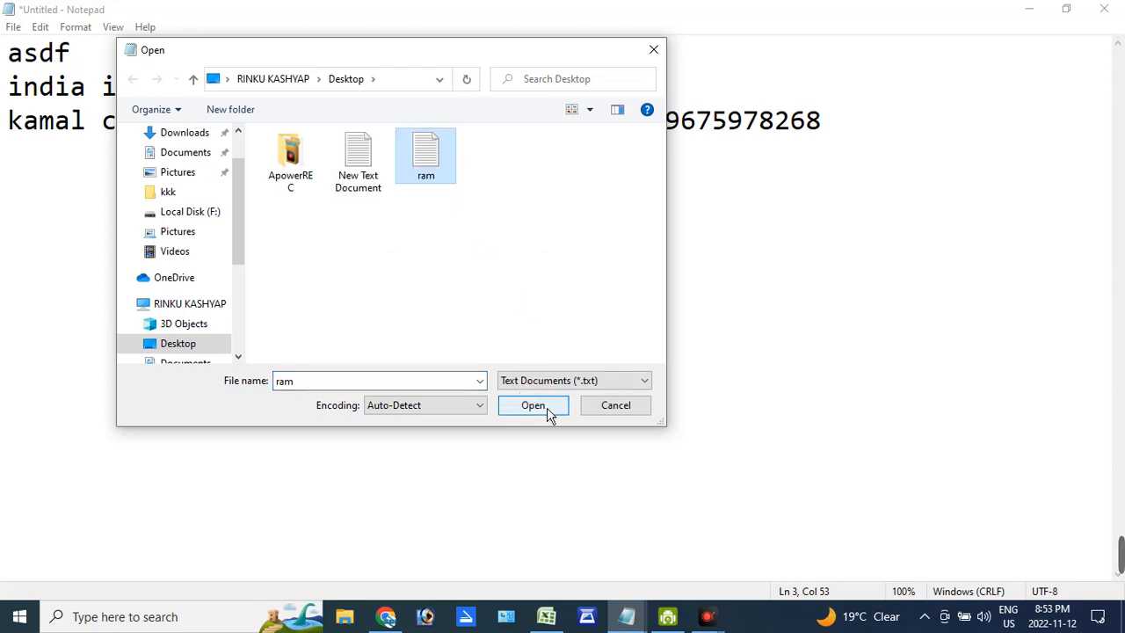
{"action": "left_click", "coordinate": [546, 410]}
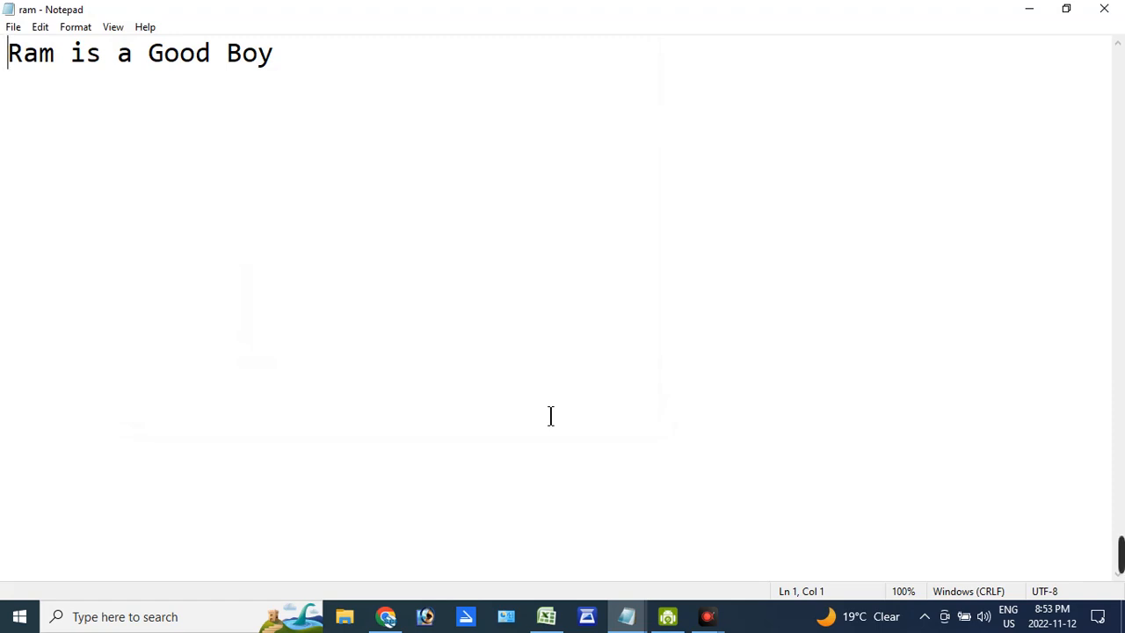
- Add the numbers 1 to 8 below the existing sentence, each on its own line
{"action": "left_click", "coordinate": [381, 89]}
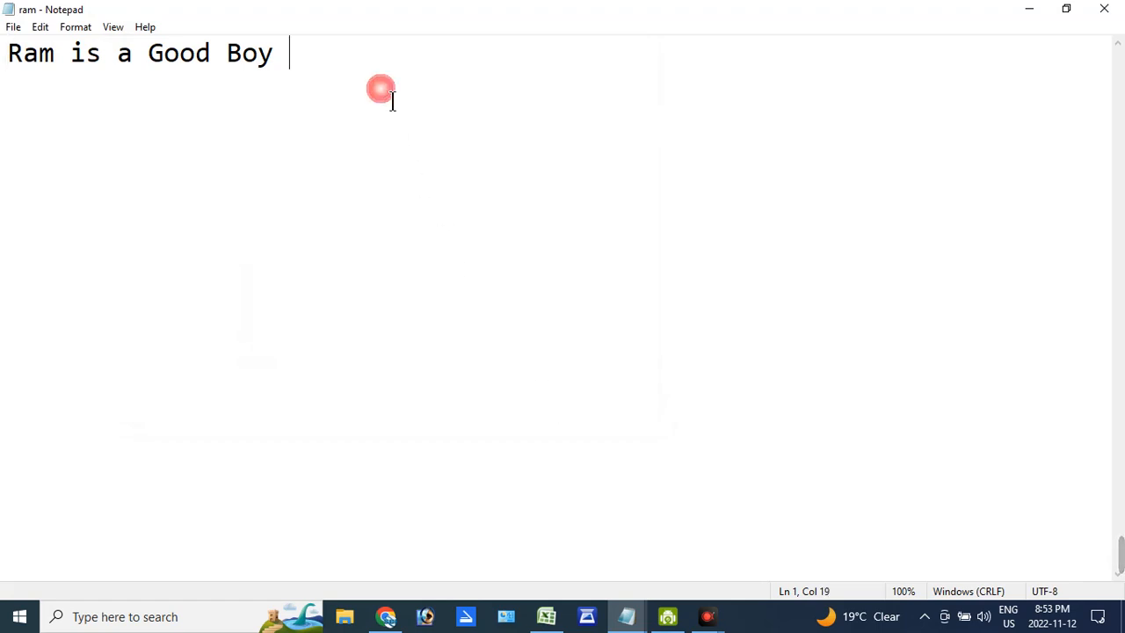
{"action": "key", "text": "Return"}
{"action": "type", "text": "1"}
{"action": "key", "text": "Return"}
{"action": "type", "text": "2"}
{"action": "key", "text": "Return"}
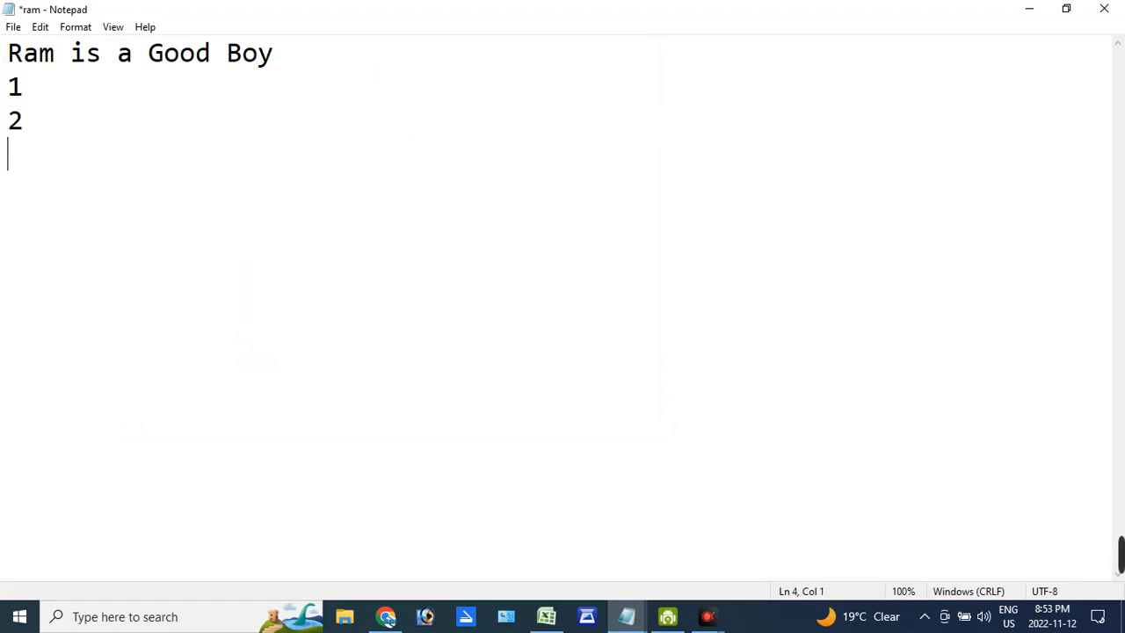
{"action": "type", "text": "3"}
{"action": "key", "text": "Return"}
{"action": "type", "text": "4"}
{"action": "key", "text": "Return"}
{"action": "type", "text": "4"}
{"action": "key", "text": "BackSpace"}
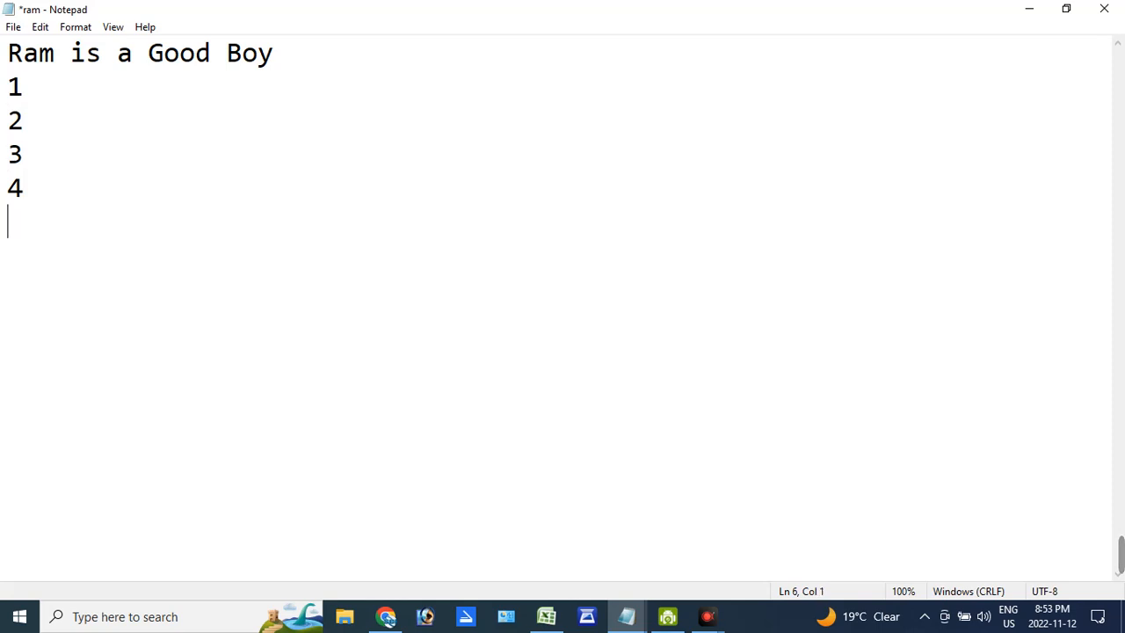
{"action": "type", "text": "5"}
{"action": "key", "text": "Return"}
{"action": "type", "text": "6"}
{"action": "key", "text": "Return"}
{"action": "type", "text": "7"}
{"action": "key", "text": "Return"}
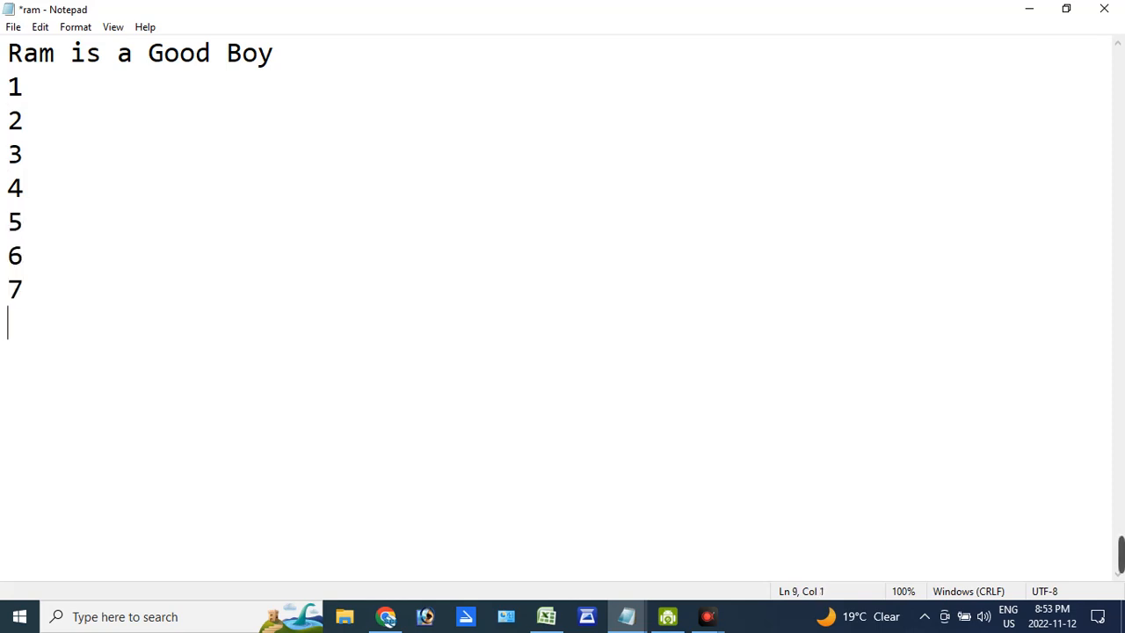
{"action": "type", "text": "8"}
{"action": "key", "text": "Return"}
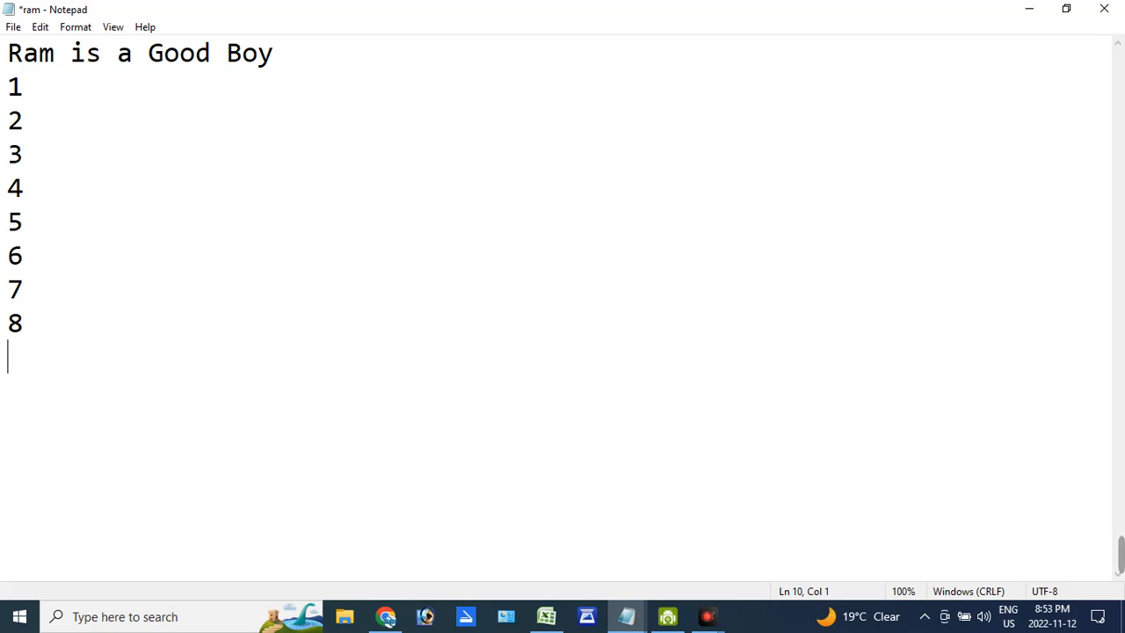
- Save a copy of the edited document on the Desktop under the name "ram 2"
{"action": "left_click", "coordinate": [14, 27]}
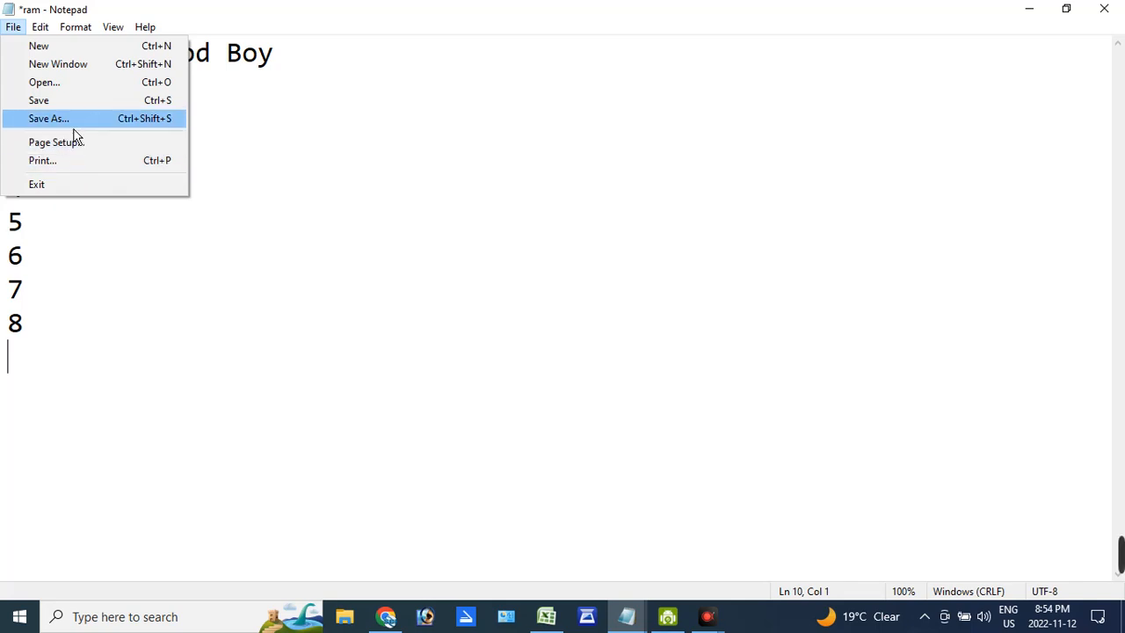
{"action": "left_click", "coordinate": [64, 120]}
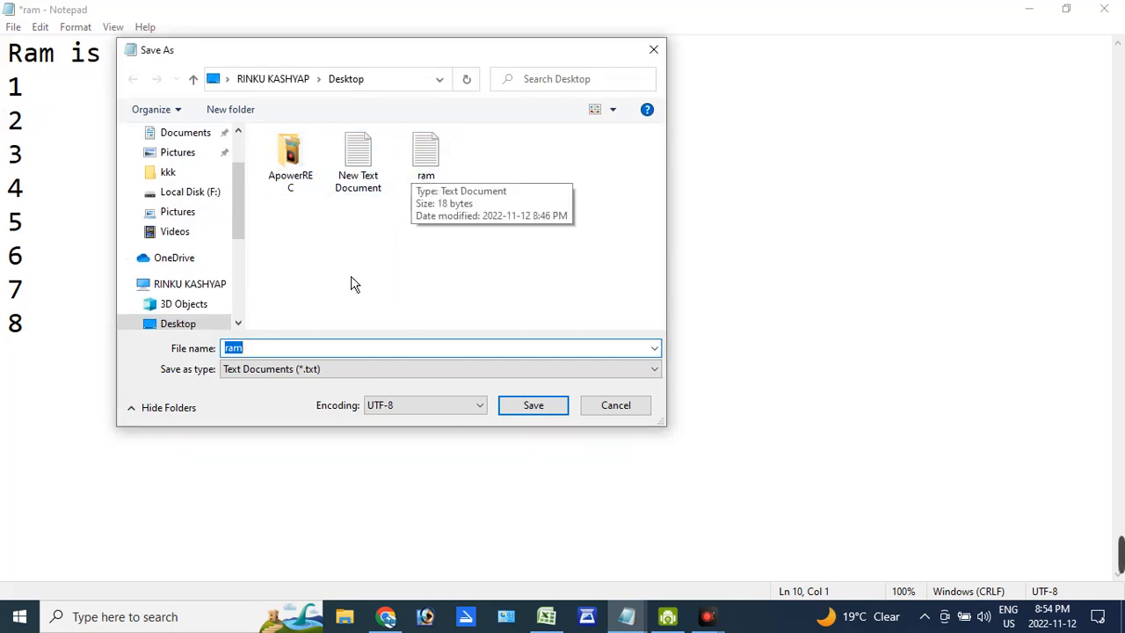
{"action": "left_click", "coordinate": [303, 348]}
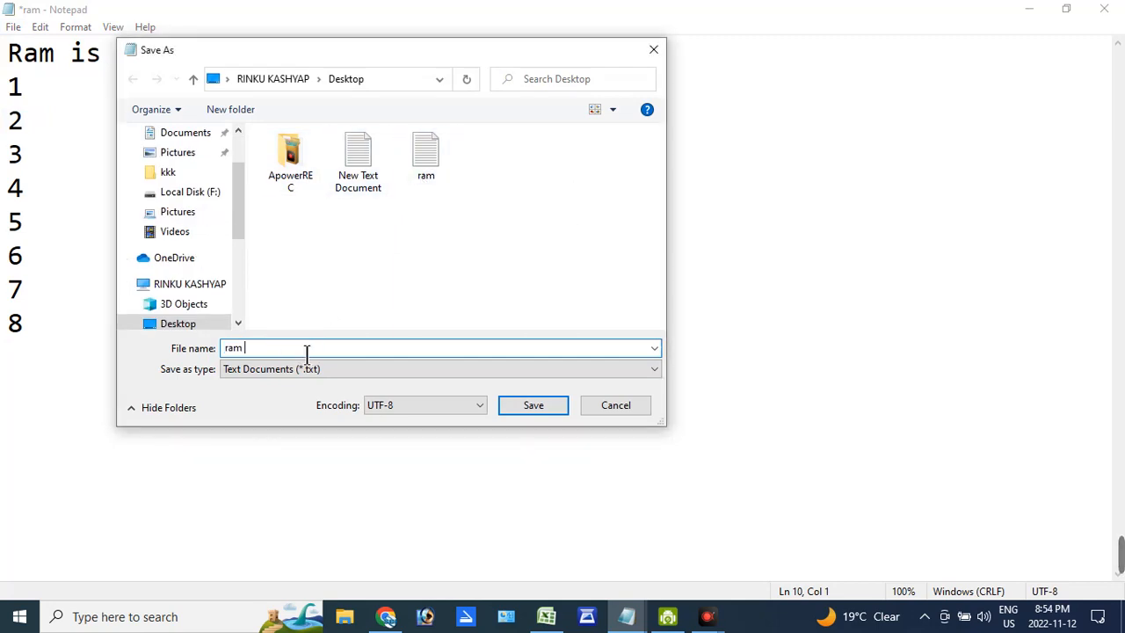
{"action": "type", "text": "2"}
{"action": "key", "text": "Return"}
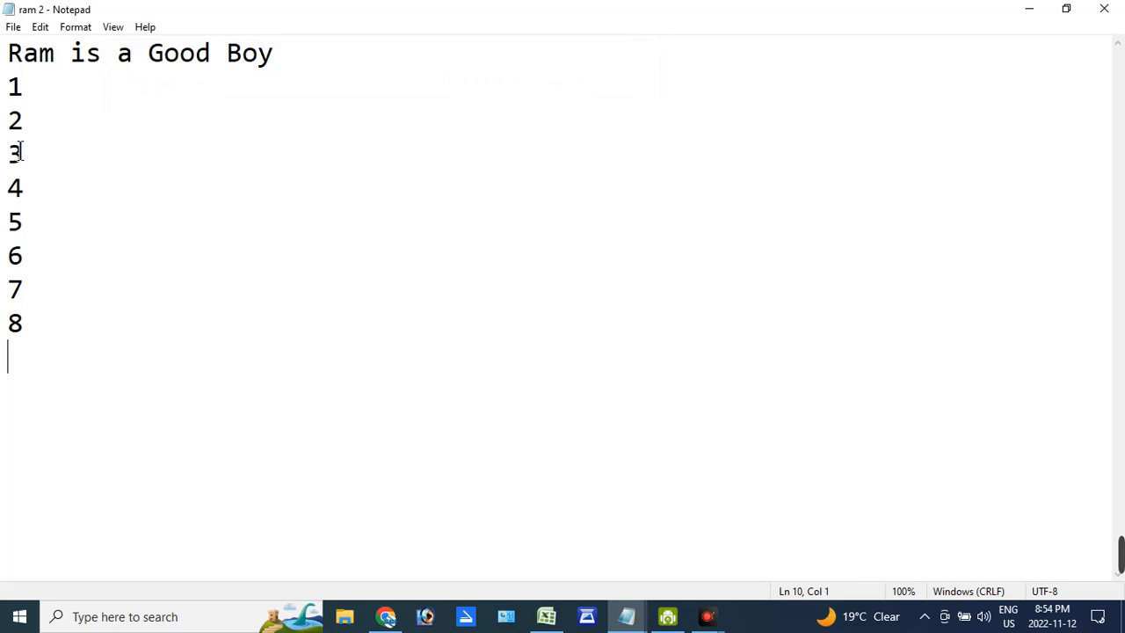
- Open the page setup, set the paper size to A4 210 x 297 mm and keep Rear Paper Feed as the source
{"action": "left_click", "coordinate": [14, 26]}
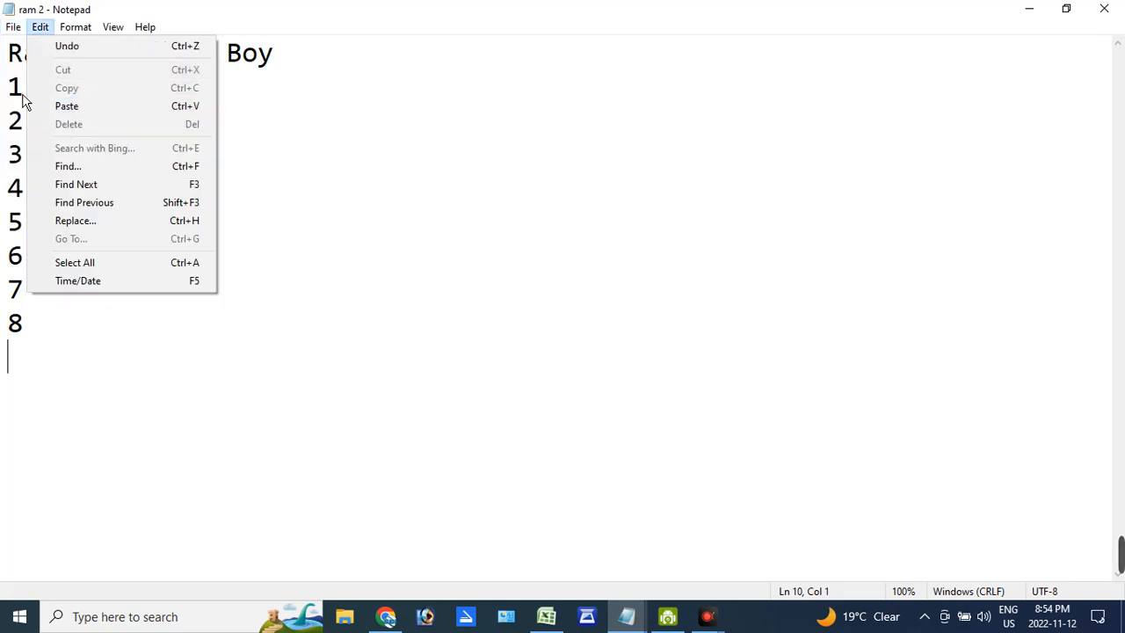
{"action": "left_click", "coordinate": [64, 145]}
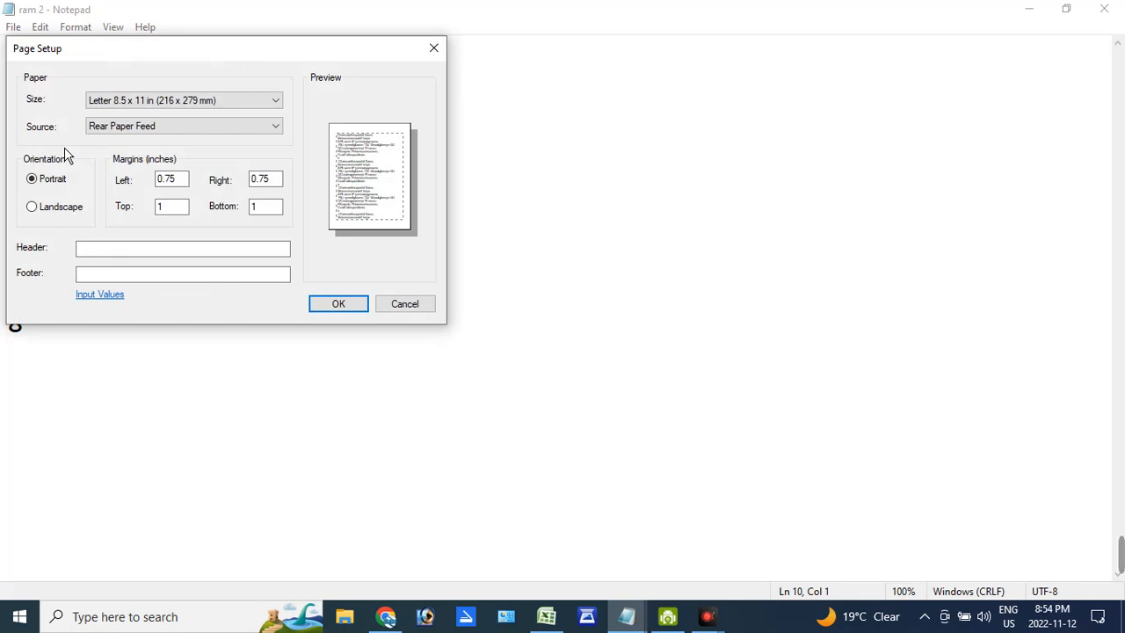
{"action": "left_click_drag", "start_coordinate": [211, 50], "coordinate": [459, 90]}
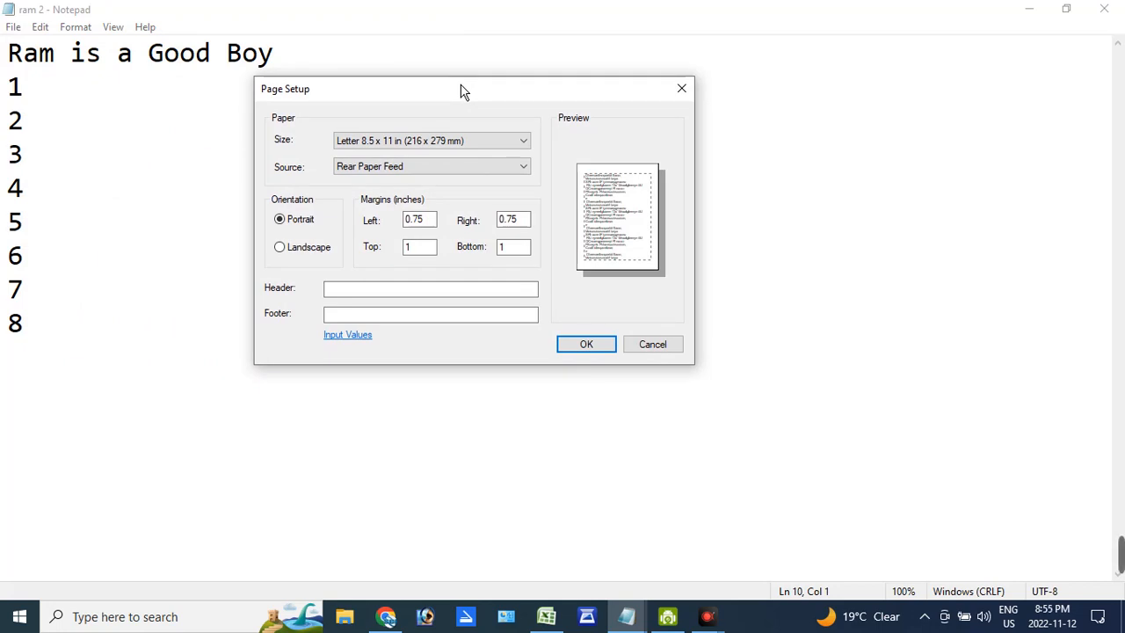
{"action": "double_click", "coordinate": [411, 146]}
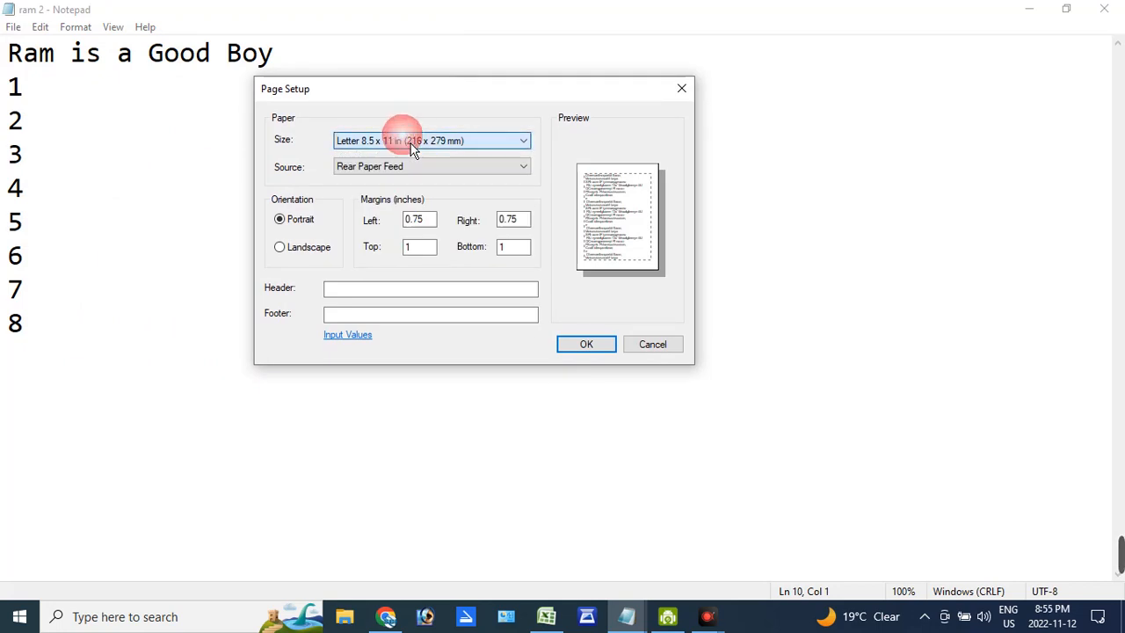
{"action": "left_click", "coordinate": [411, 146]}
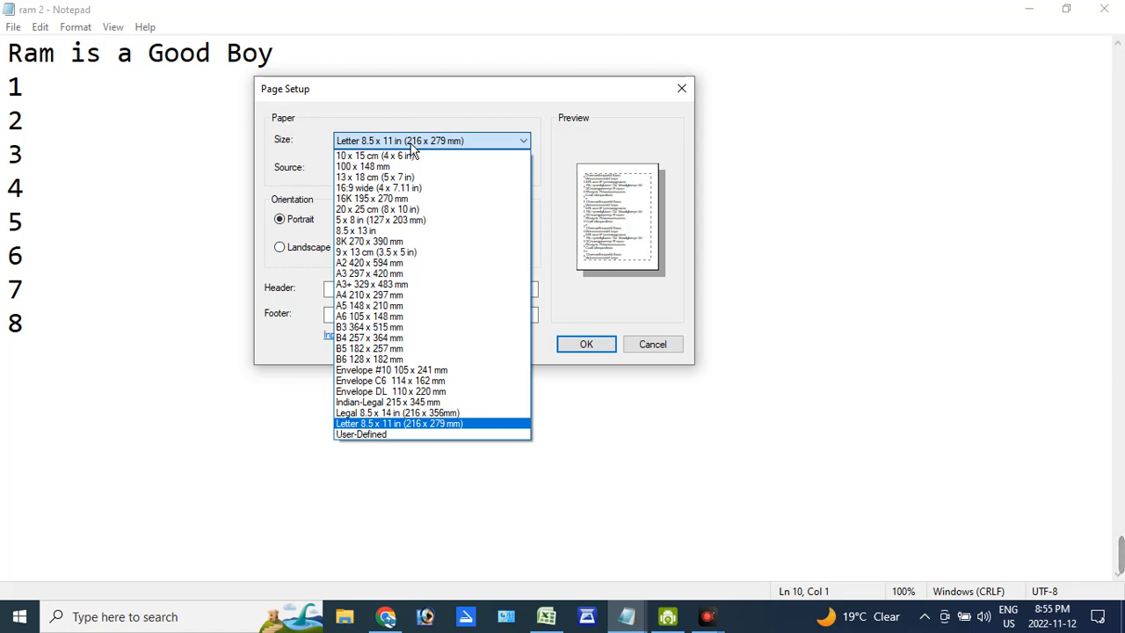
{"action": "left_click", "coordinate": [384, 300]}
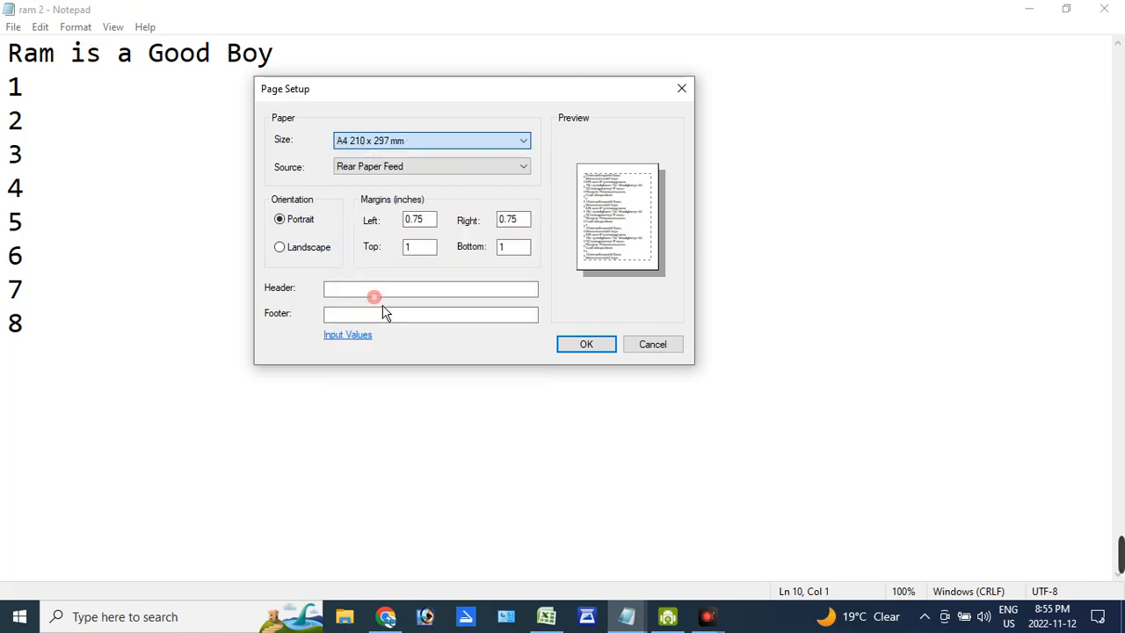
{"action": "left_click", "coordinate": [370, 172]}
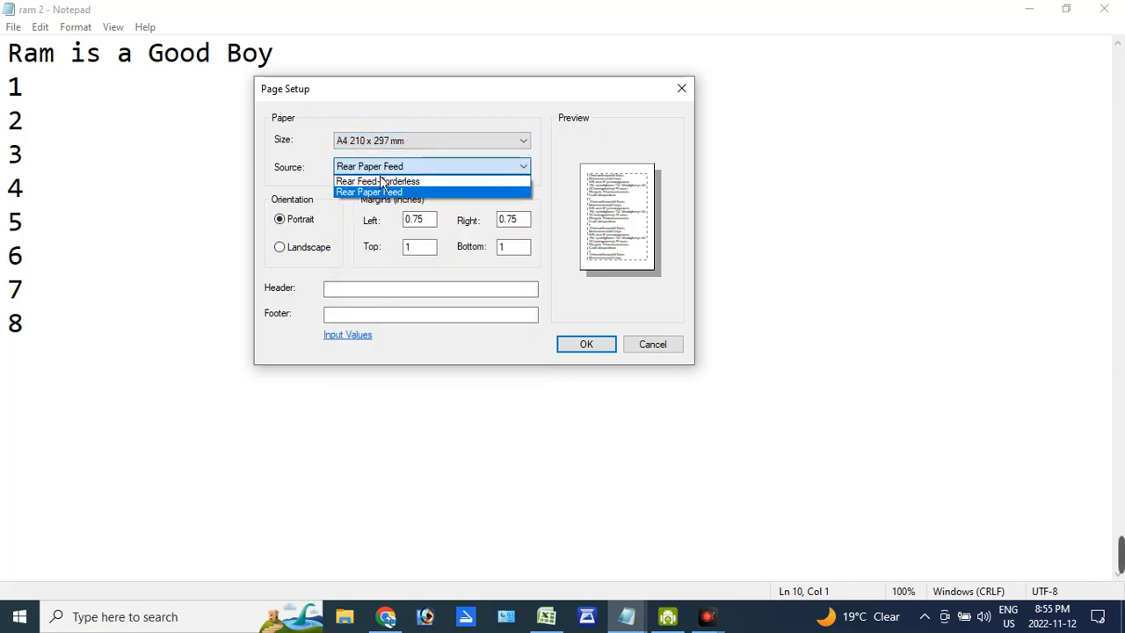
{"action": "left_click", "coordinate": [384, 180]}
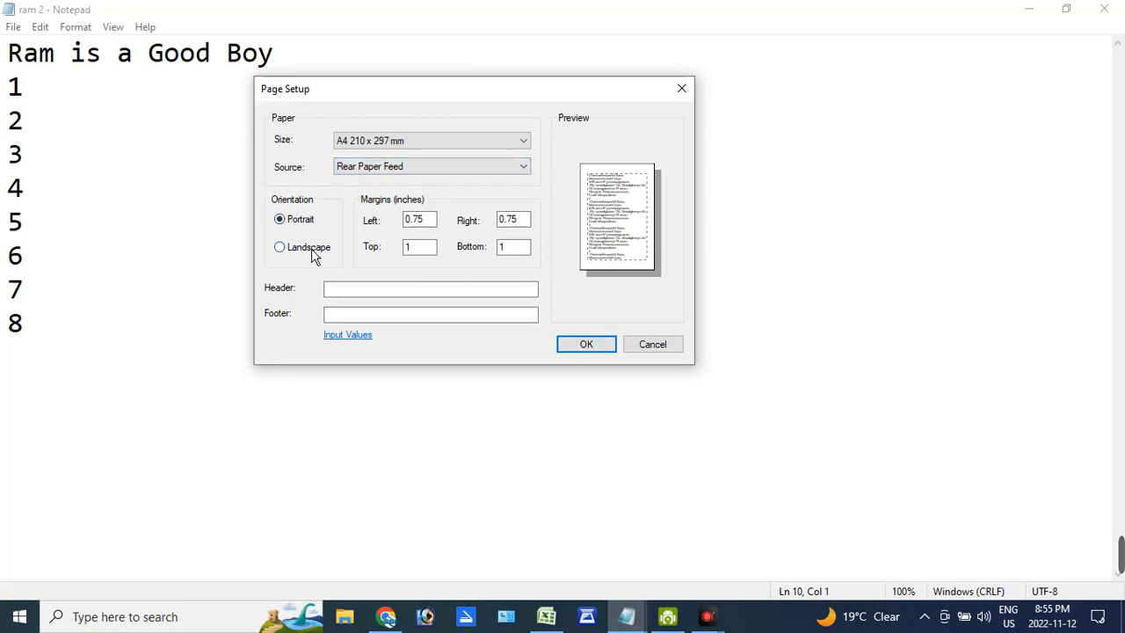
- Try the landscape orientation, return it to portrait, and set the left page margin to 2 inches
{"action": "left_click", "coordinate": [313, 252]}
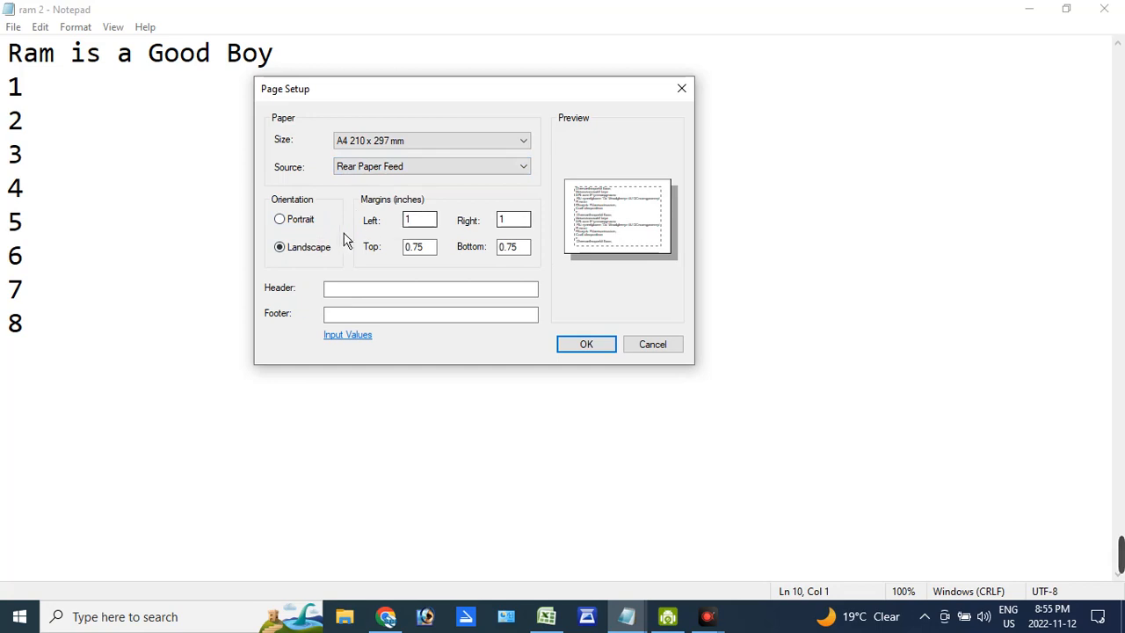
{"action": "left_click", "coordinate": [303, 220]}
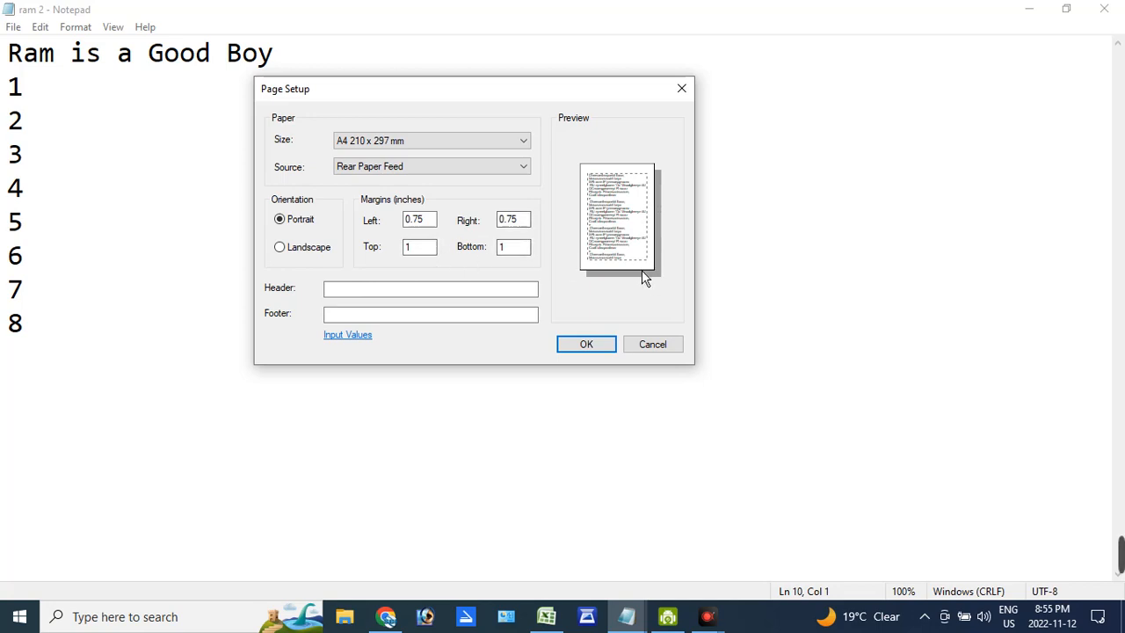
{"action": "left_click", "coordinate": [431, 222]}
{"action": "type", "text": "2"}
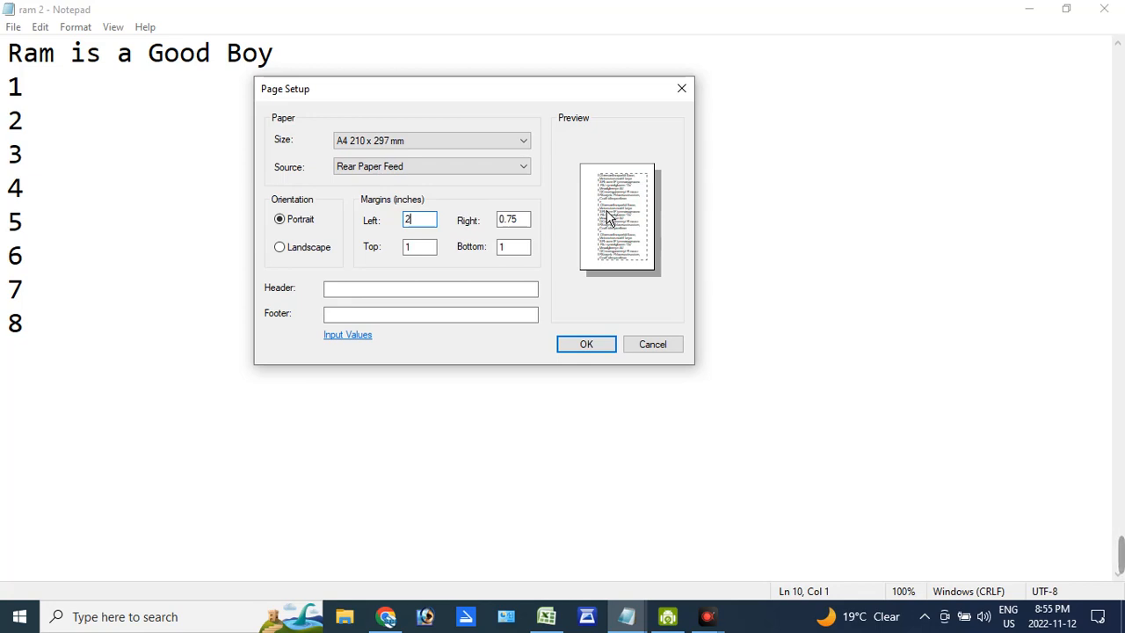
{"action": "left_click_drag", "start_coordinate": [427, 248], "coordinate": [405, 247]}
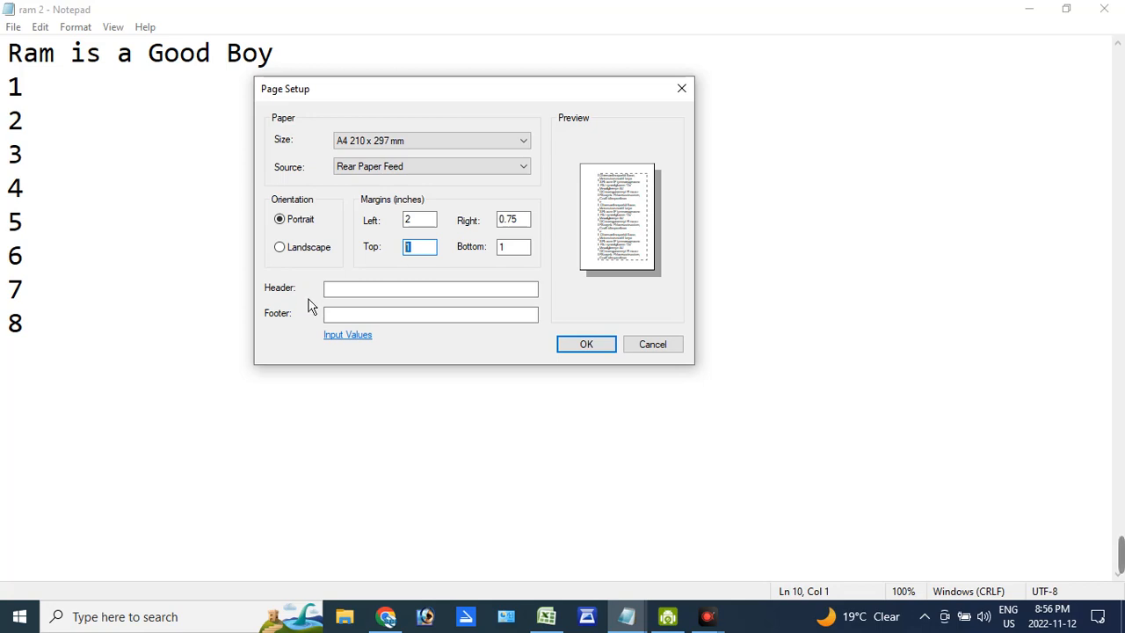
- Enter "Welcome Kamal Comptutes" as the page header
{"action": "left_click", "coordinate": [338, 290]}
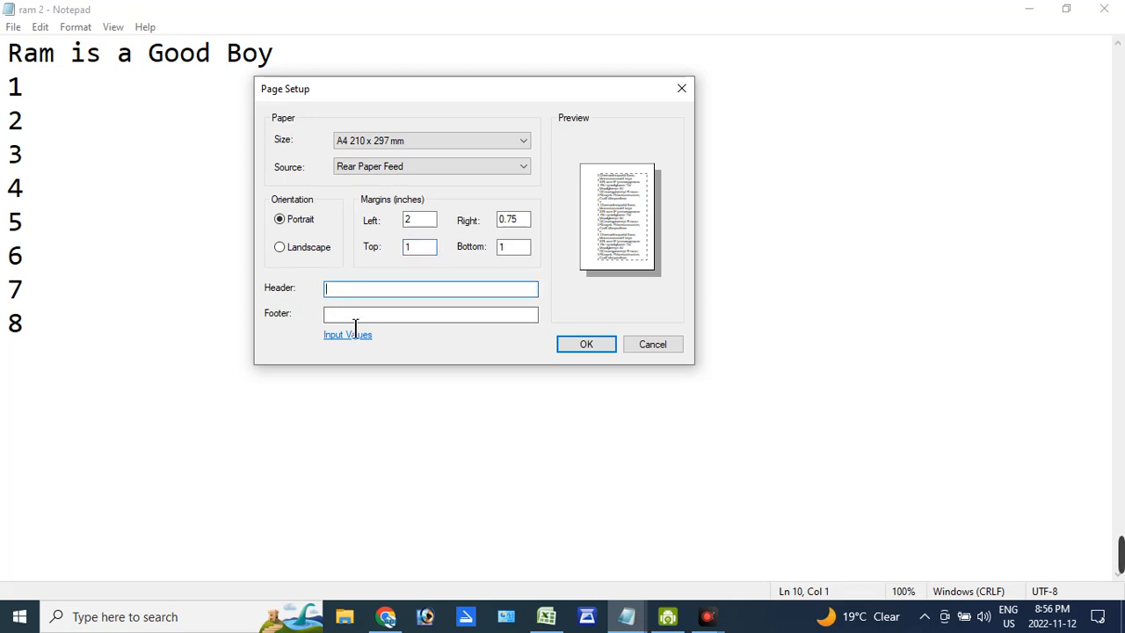
{"action": "left_click", "coordinate": [336, 313]}
{"action": "left_click", "coordinate": [345, 291]}
{"action": "type", "text": "Welcome Kamal Comptue"}
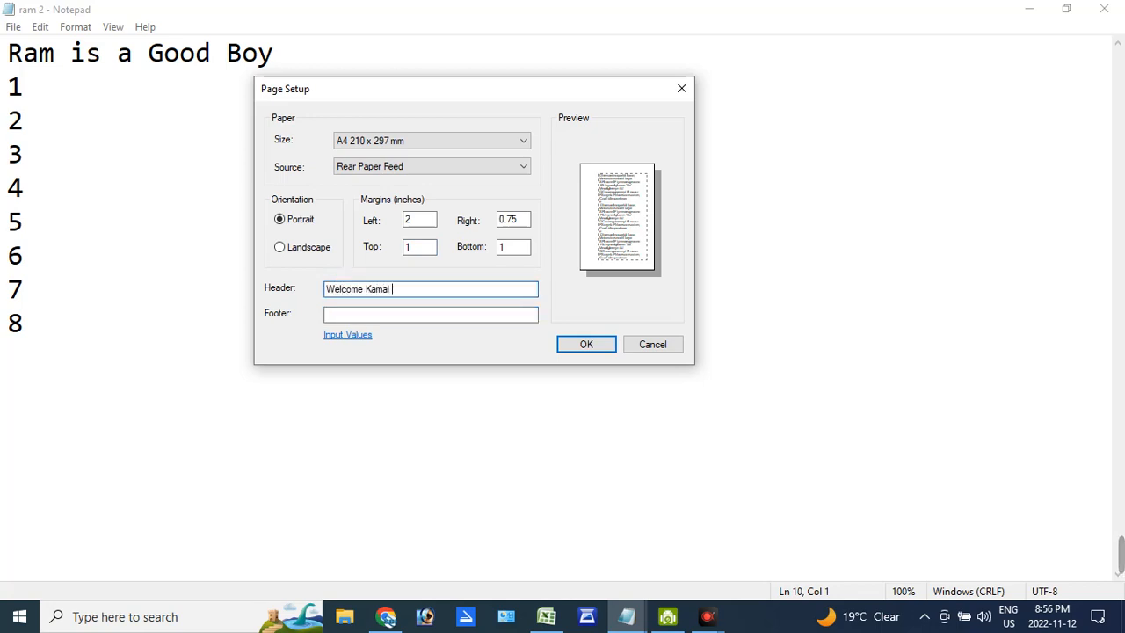
{"action": "key", "text": "BackSpace"}
{"action": "key", "text": "BackSpace"}
{"action": "type", "text": "utes"}
- Enter the business address, prefixed with "Add-", as the page footer and apply the page setup
{"action": "left_click", "coordinate": [367, 317]}
{"action": "type", "text": "A"}
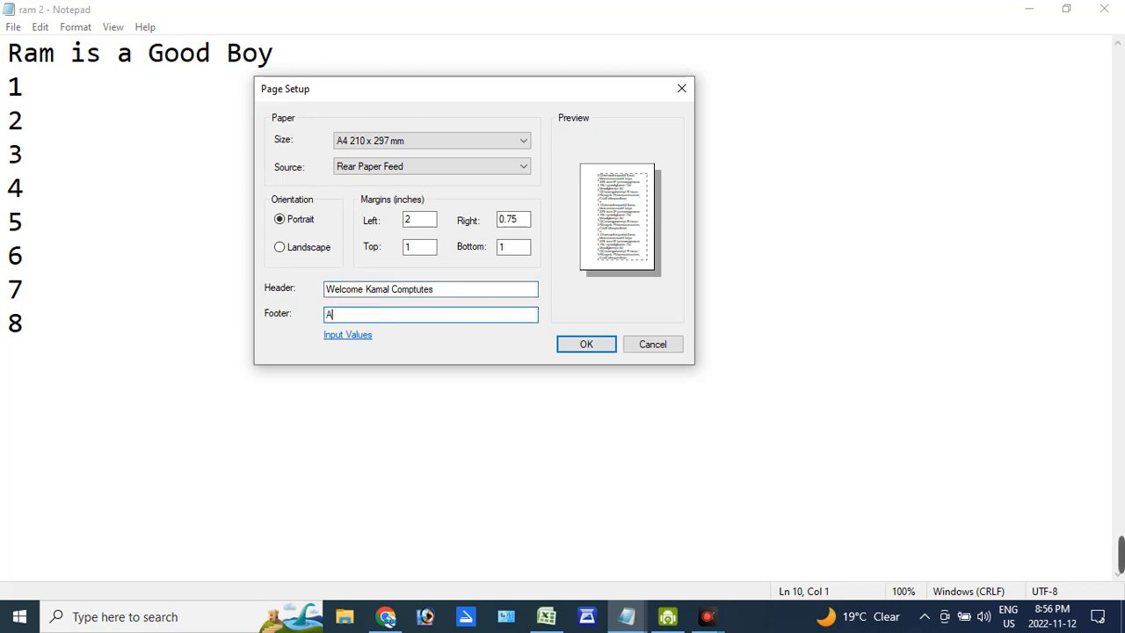
{"action": "type", "text": "ddre"}
{"action": "key", "text": "BackSpace"}
{"action": "key", "text": "BackSpace"}
{"action": "type", "text": "- Akbari Market Aurangabad"}
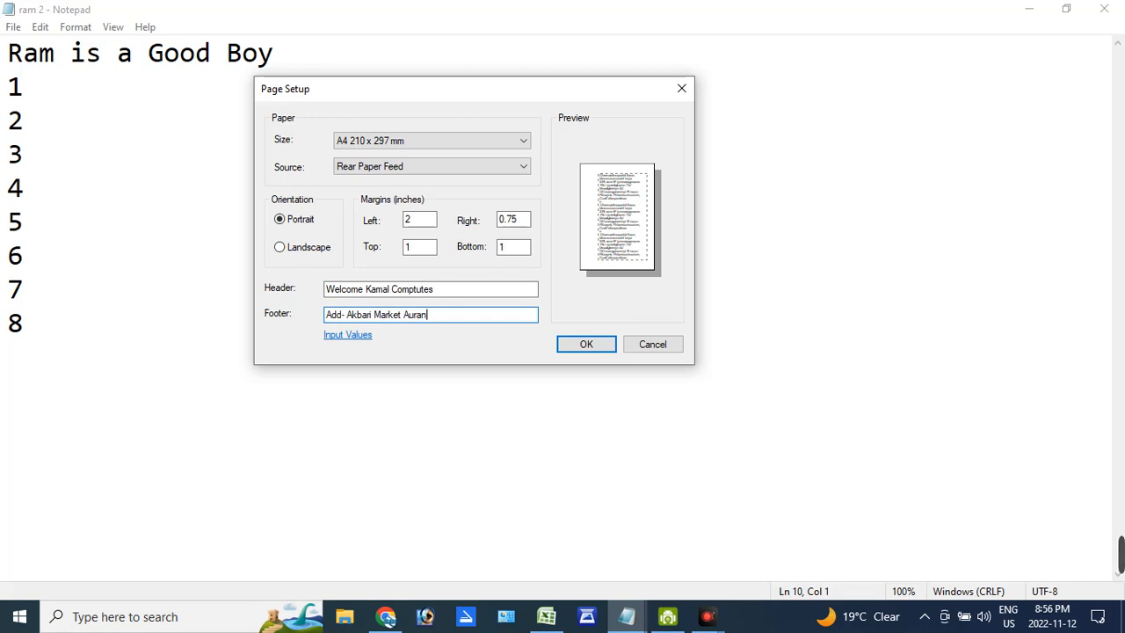
{"action": "left_click", "coordinate": [601, 353]}
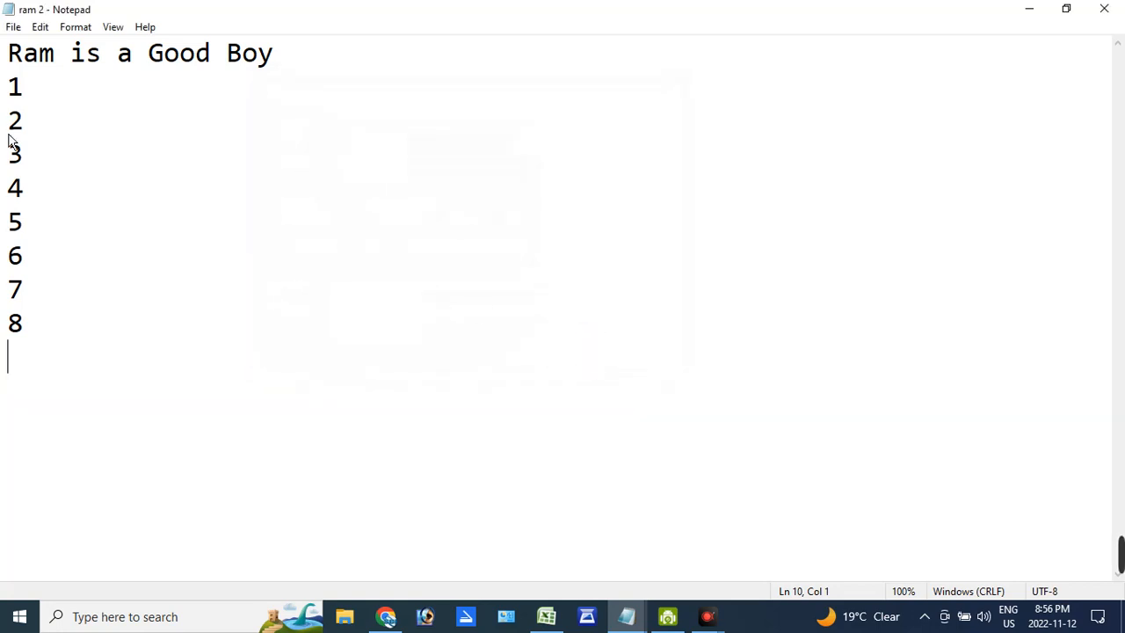
- Review the print options with the EPSON L3110 Series printer selected, and close them without printing
{"action": "left_click", "coordinate": [13, 26]}
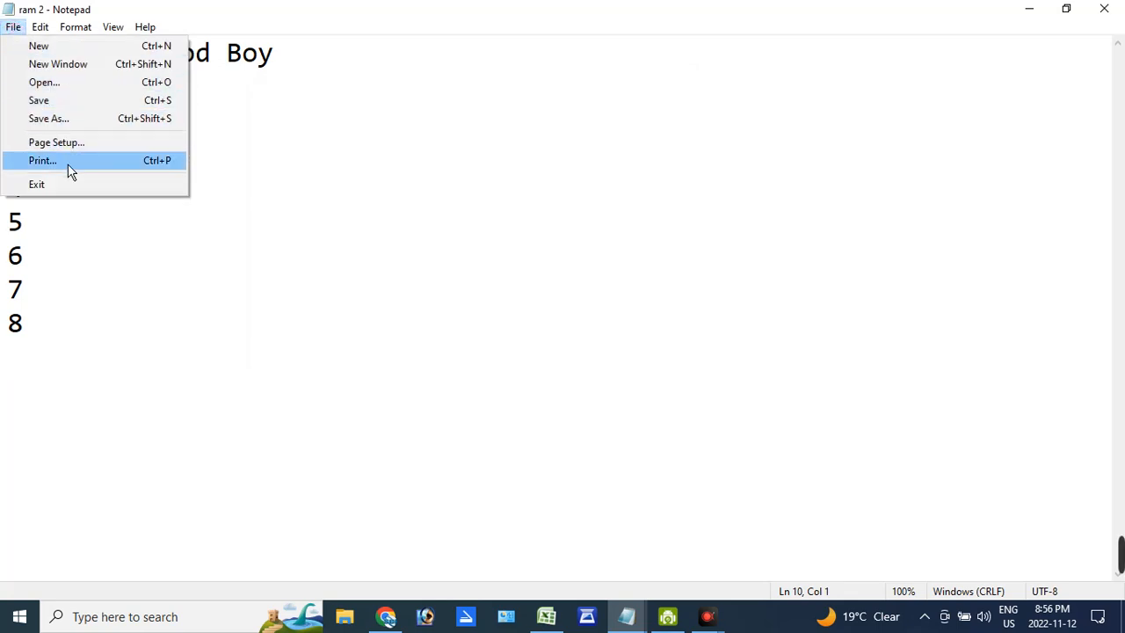
{"action": "left_click", "coordinate": [42, 161]}
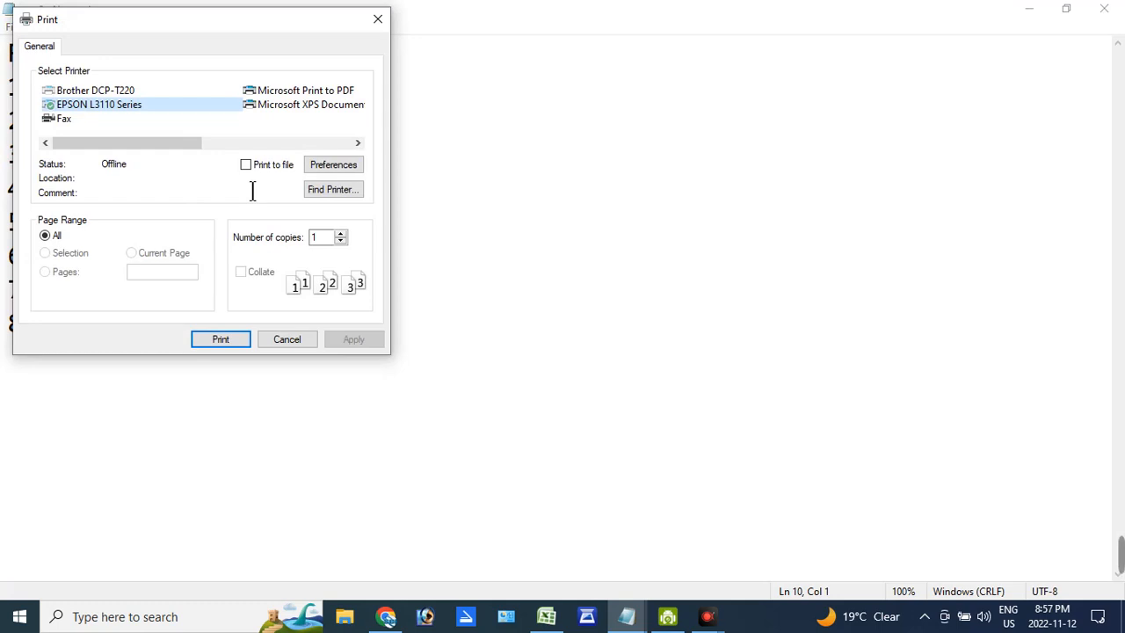
{"action": "left_click", "coordinate": [143, 107]}
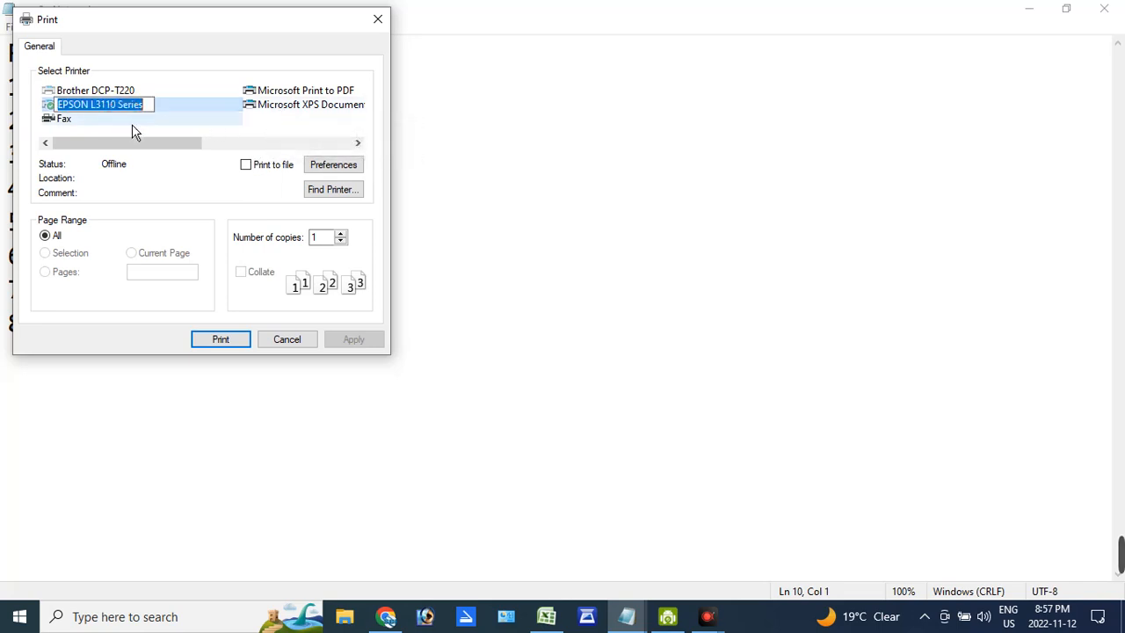
{"action": "left_click", "coordinate": [288, 342]}
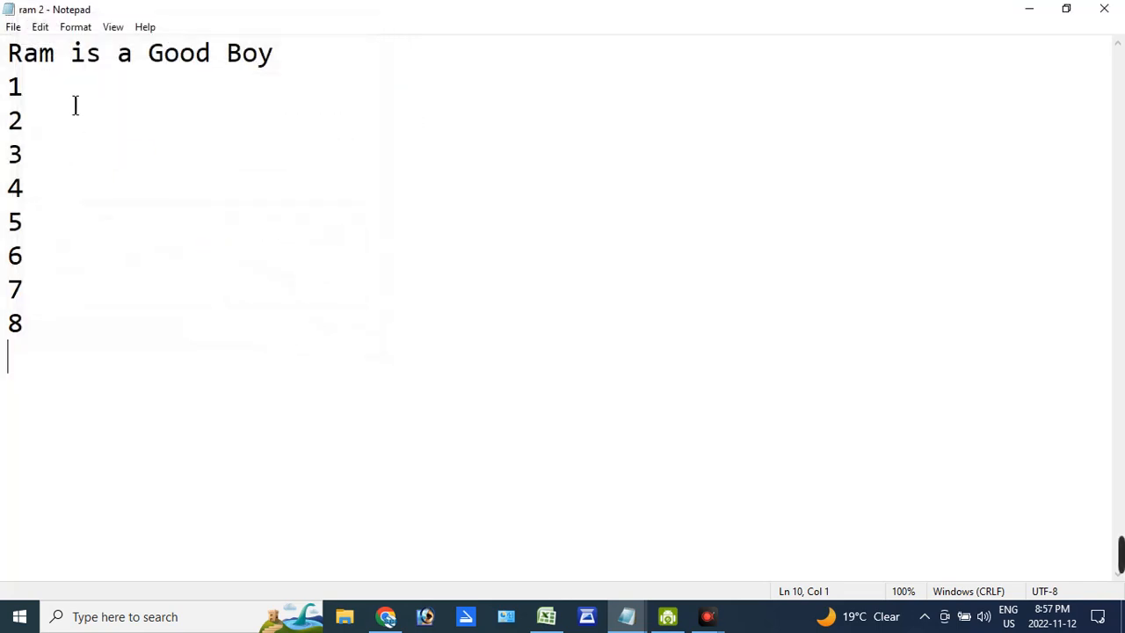
- Undo the last edit to the numbered lines, repeating the undo until all eight numbers are back
{"action": "left_click", "coordinate": [13, 27]}
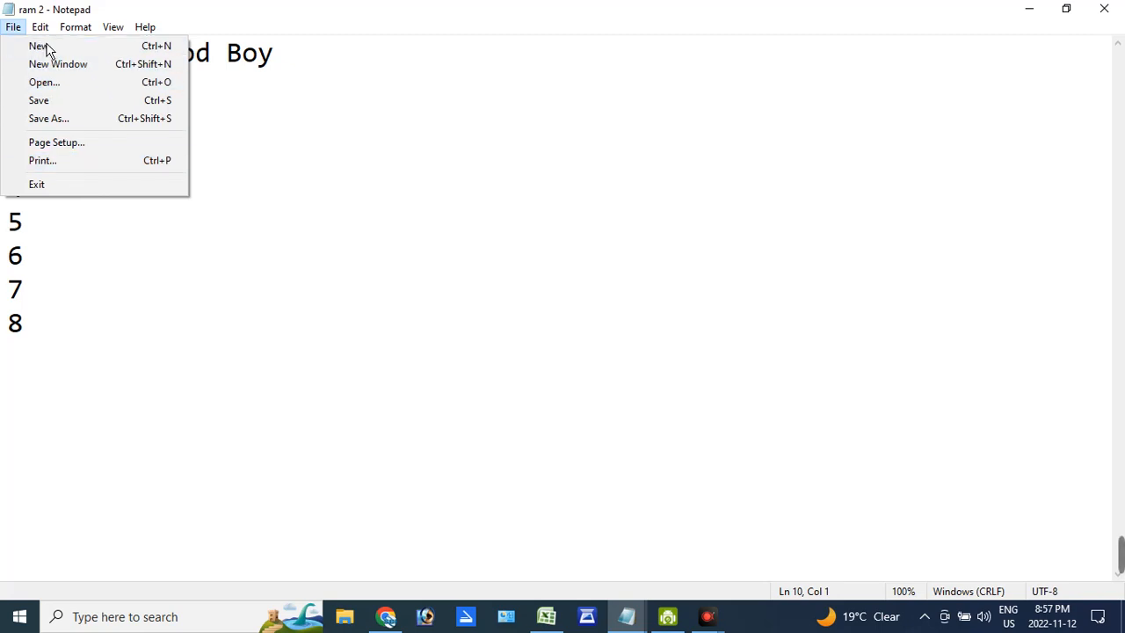
{"action": "mouse_move", "coordinate": [40, 28]}
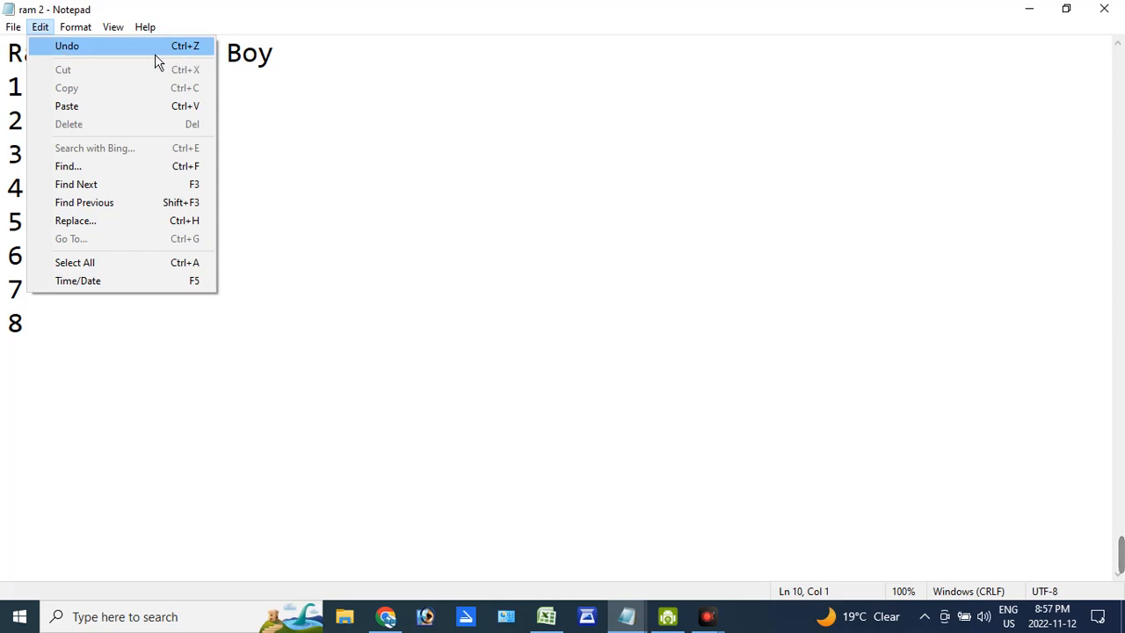
{"action": "left_click", "coordinate": [156, 56]}
{"action": "left_click", "coordinate": [40, 26]}
{"action": "left_click", "coordinate": [53, 43]}
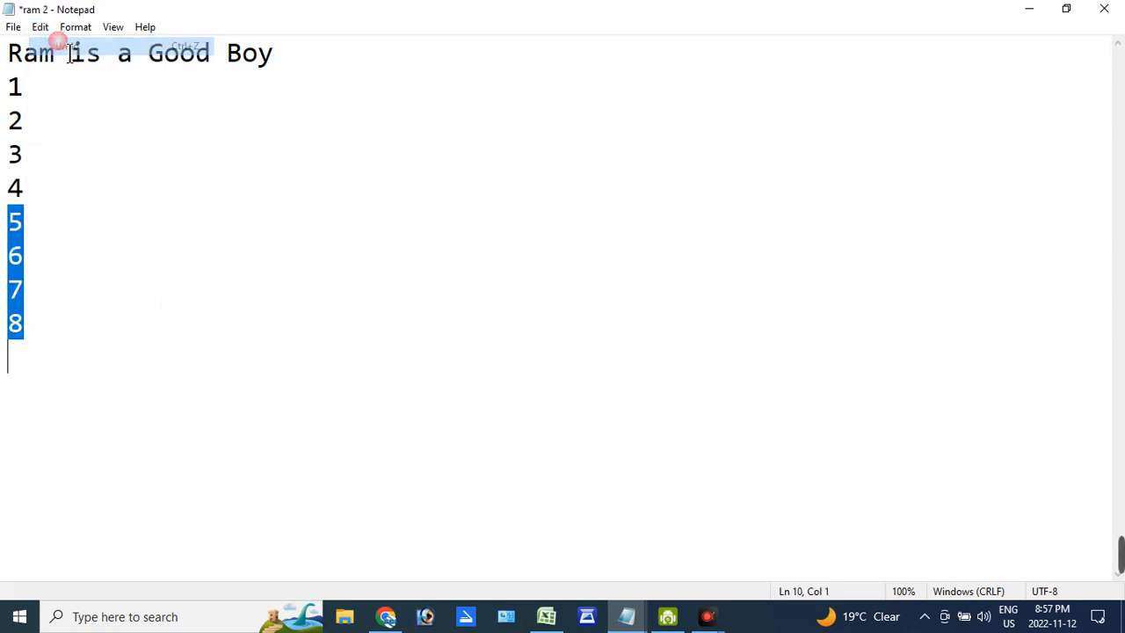
{"action": "left_click", "coordinate": [40, 26]}
{"action": "left_click", "coordinate": [74, 57]}
{"action": "left_click", "coordinate": [40, 26]}
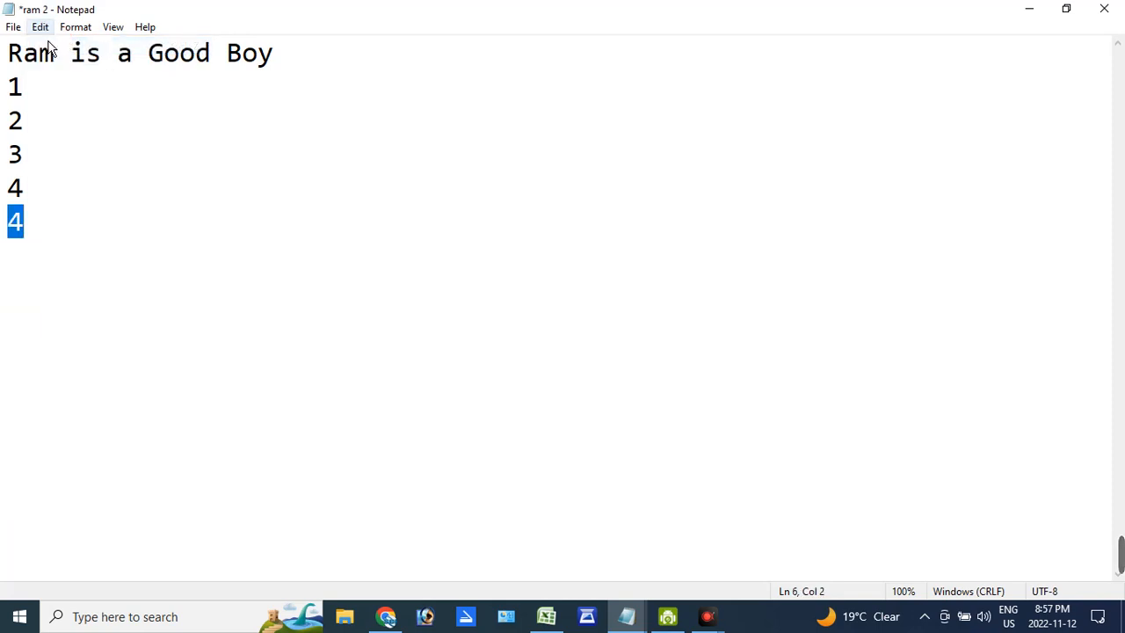
{"action": "left_click", "coordinate": [69, 55]}
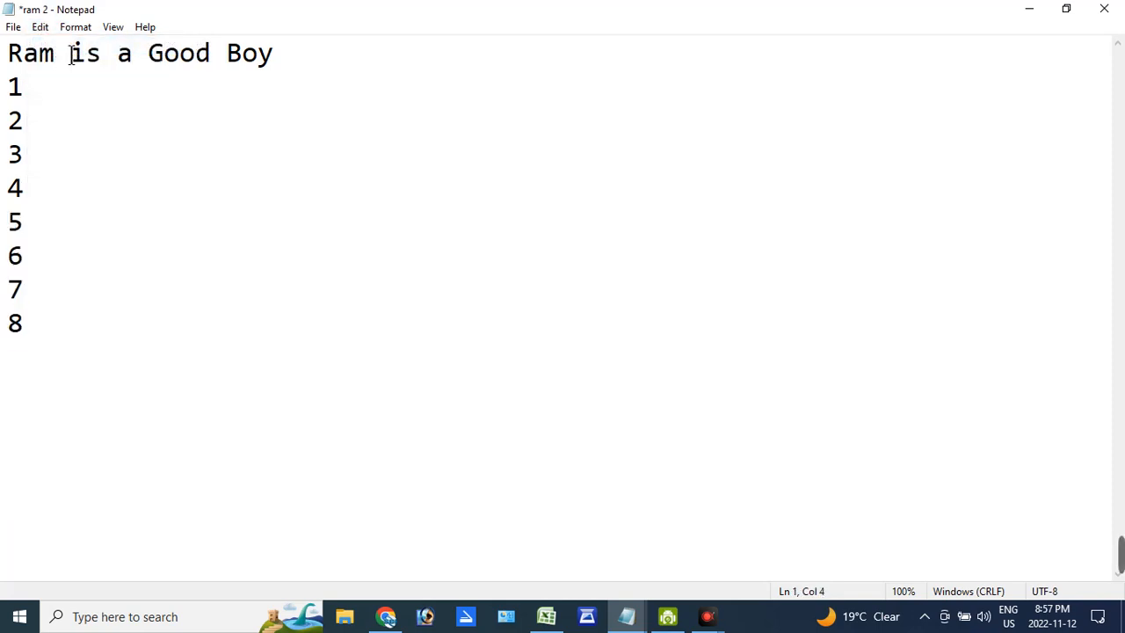
- Cut the word "Good" from the sentence on the first line
{"action": "left_click", "coordinate": [44, 26]}
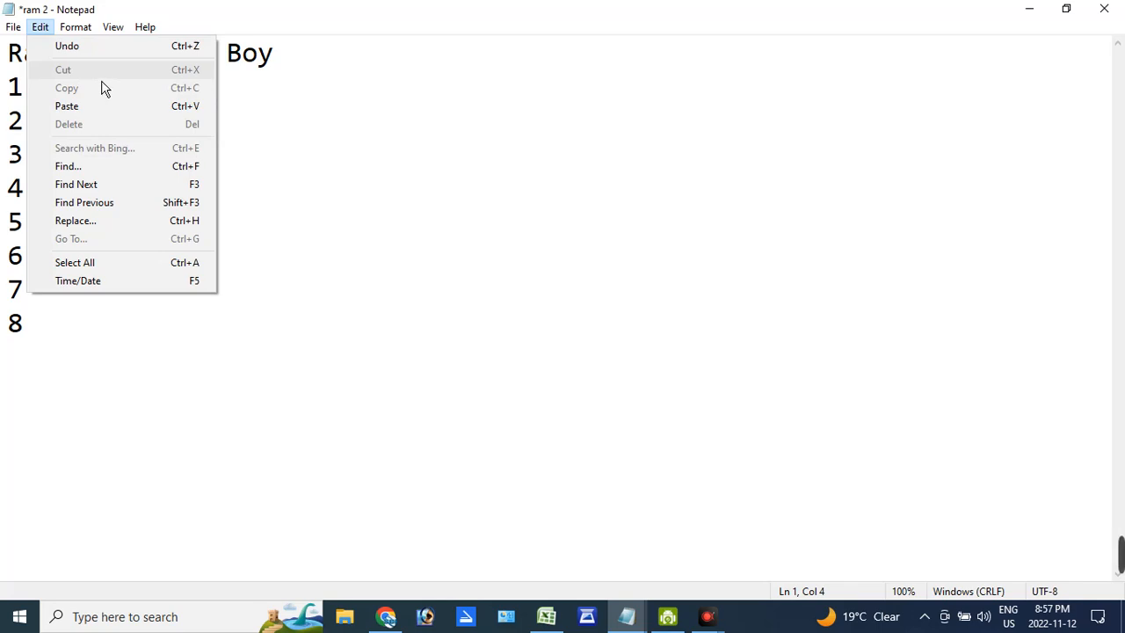
{"action": "left_click", "coordinate": [226, 81]}
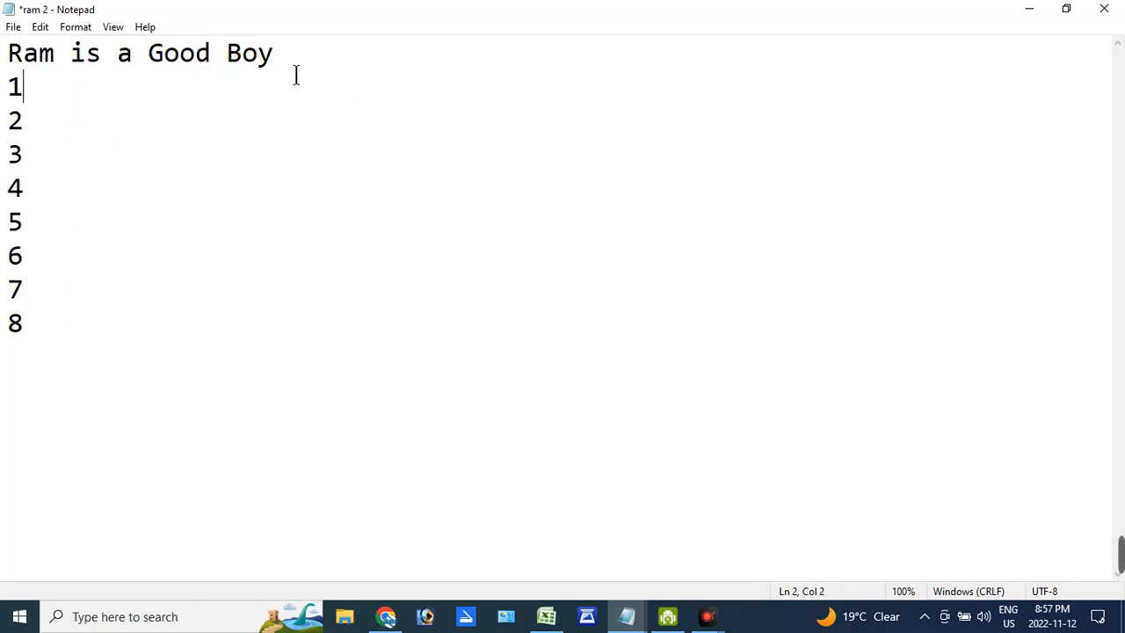
{"action": "left_click_drag", "start_coordinate": [296, 73], "coordinate": [243, 71]}
{"action": "left_click", "coordinate": [184, 76]}
{"action": "left_click_drag", "start_coordinate": [168, 67], "coordinate": [216, 70]}
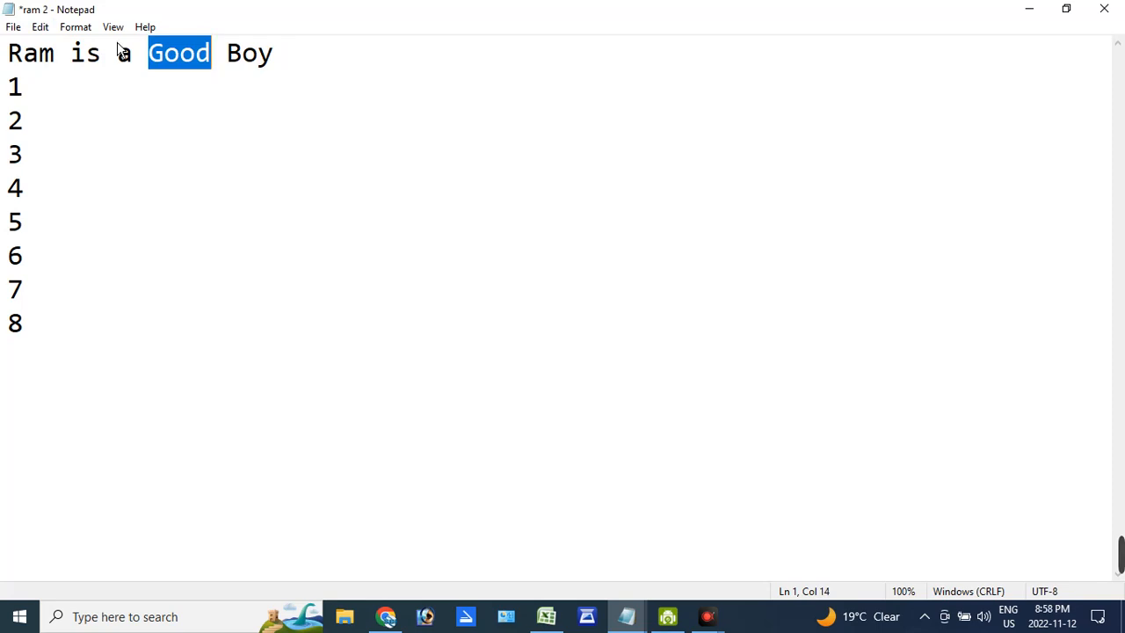
{"action": "left_click", "coordinate": [190, 111]}
{"action": "left_click_drag", "start_coordinate": [152, 69], "coordinate": [221, 76]}
{"action": "left_click", "coordinate": [41, 27]}
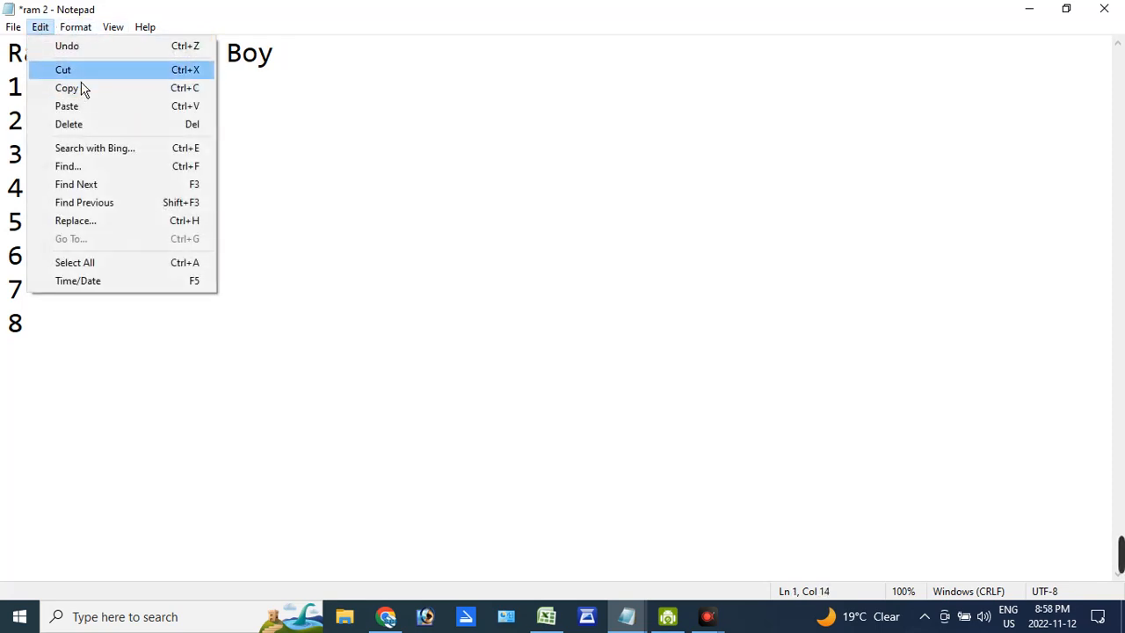
{"action": "left_click", "coordinate": [66, 70]}
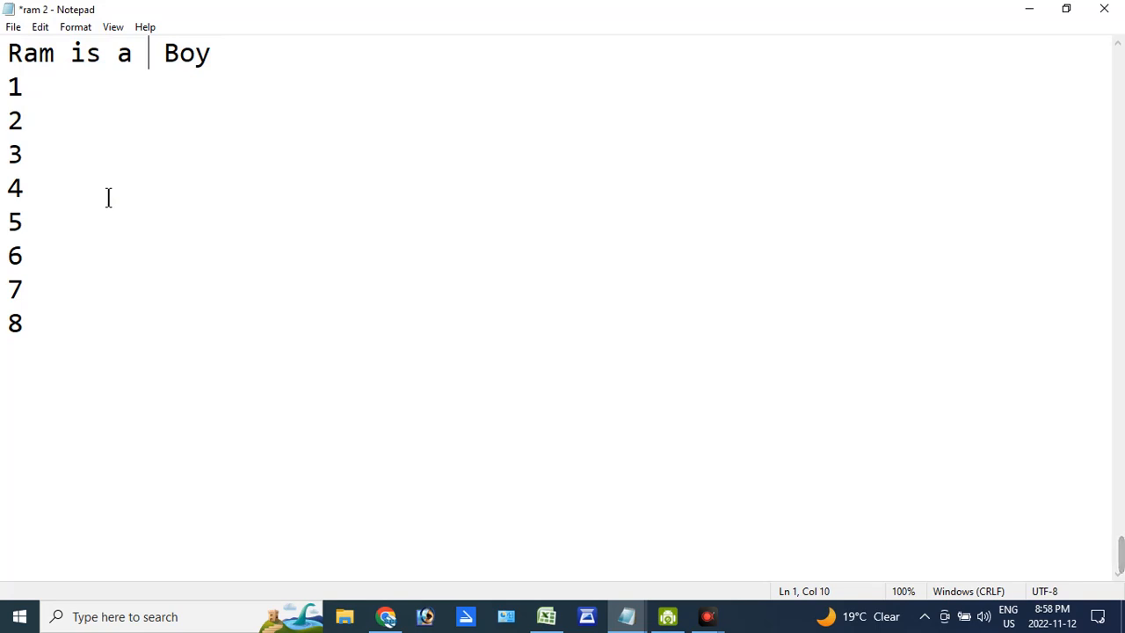
- Paste the cut word "Good" after "Boy" at the end of the first line
{"action": "left_click", "coordinate": [235, 69]}
{"action": "left_click", "coordinate": [62, 29]}
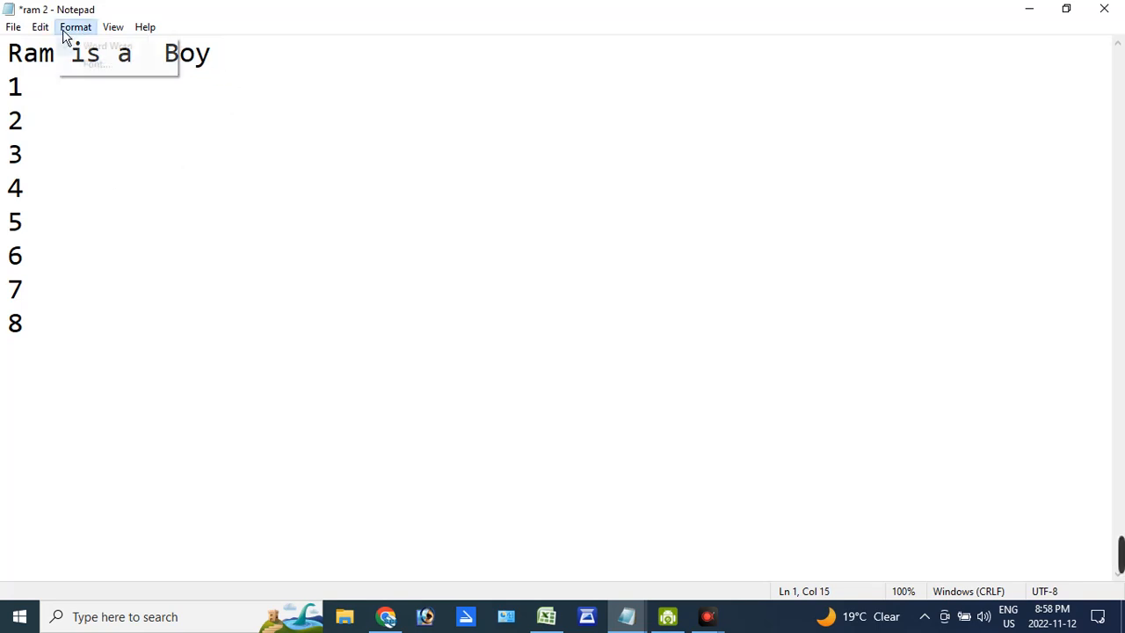
{"action": "mouse_move", "coordinate": [45, 28]}
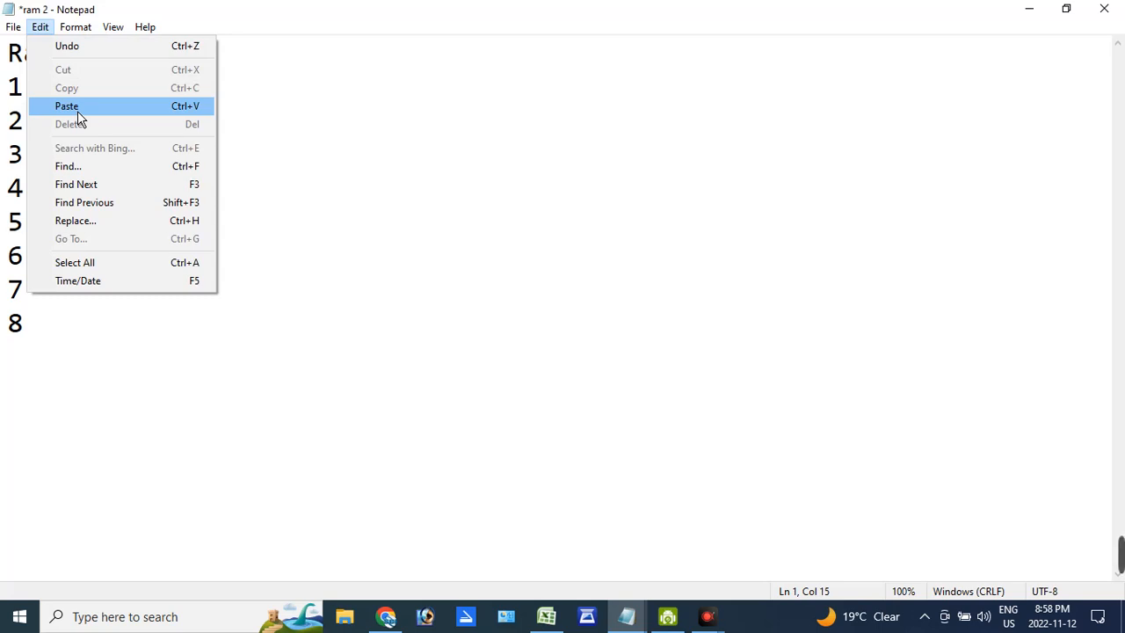
{"action": "left_click", "coordinate": [208, 115]}
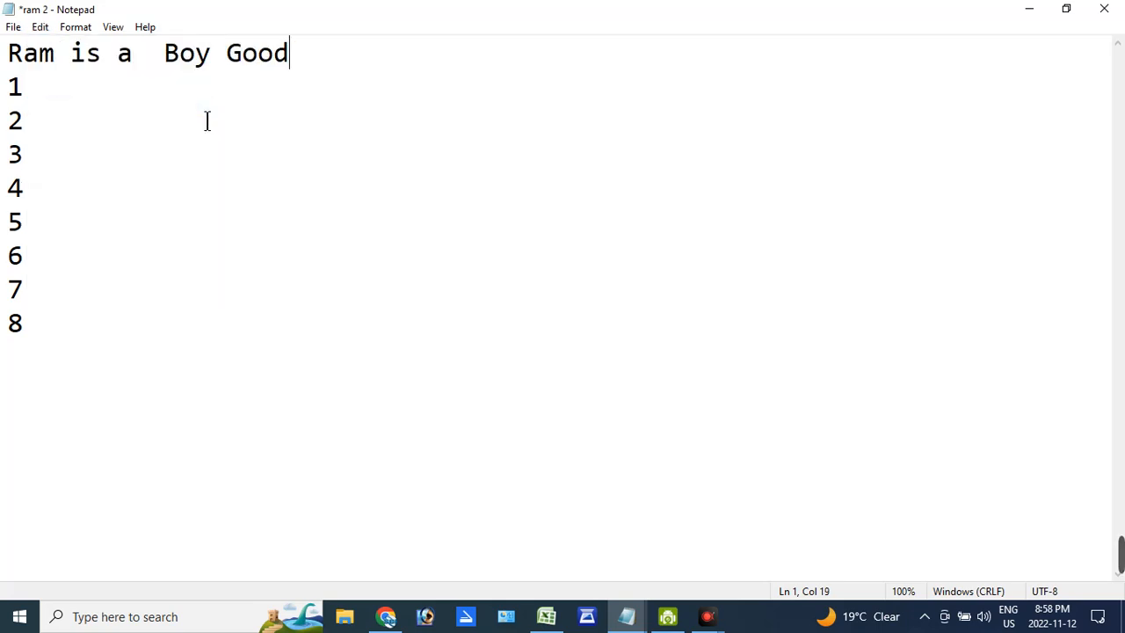
- Copy the whole first line, "Ram is a Boy Good"
{"action": "left_click", "coordinate": [44, 28]}
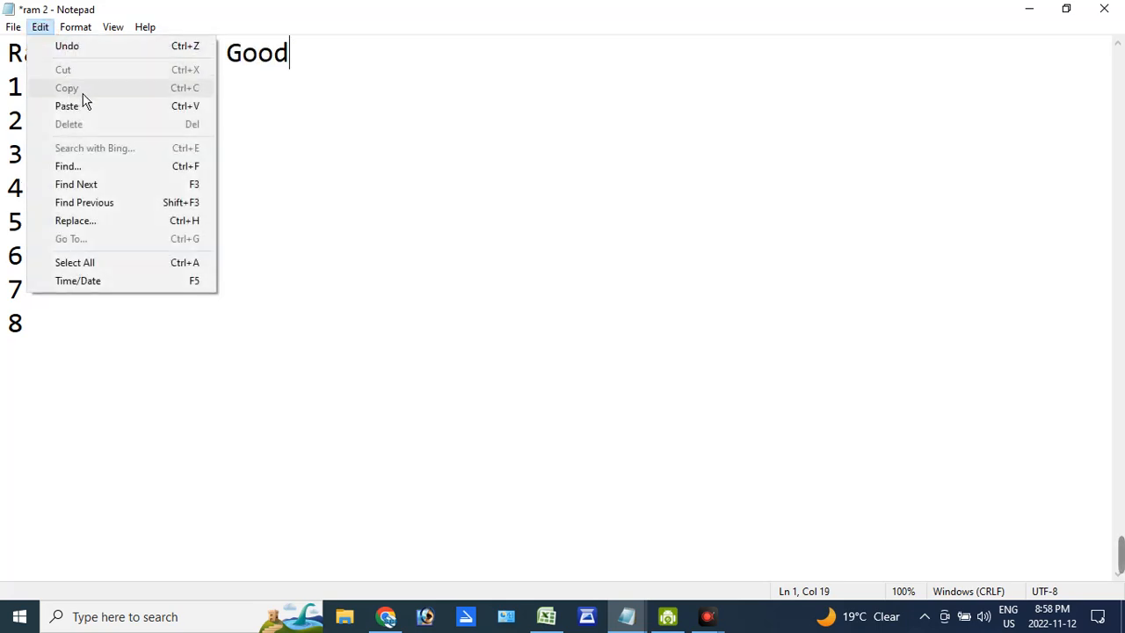
{"action": "left_click", "coordinate": [244, 111]}
{"action": "left_click", "coordinate": [45, 76]}
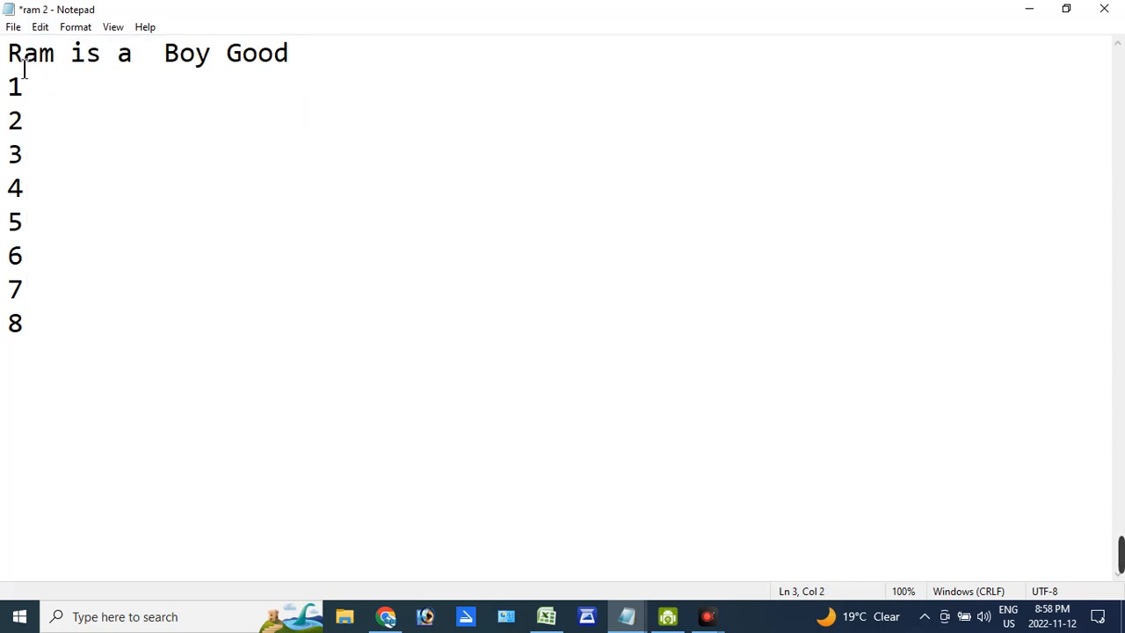
{"action": "left_click_drag", "start_coordinate": [9, 54], "coordinate": [22, 74]}
{"action": "left_click_drag", "start_coordinate": [324, 76], "coordinate": [297, 68]}
{"action": "left_click", "coordinate": [157, 109]}
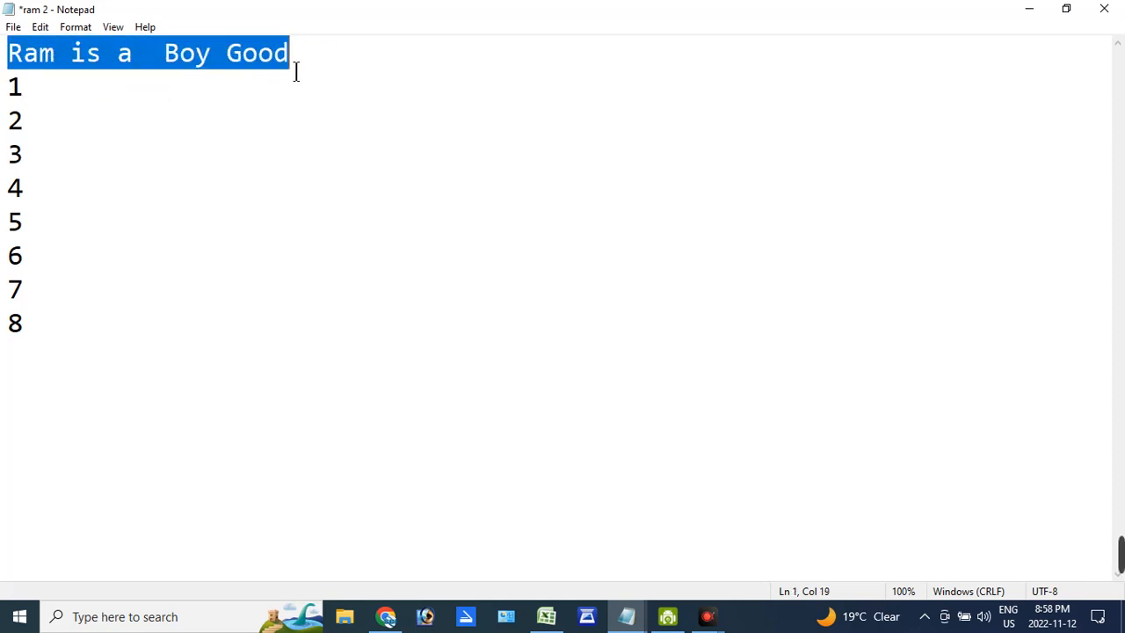
{"action": "left_click", "coordinate": [41, 26]}
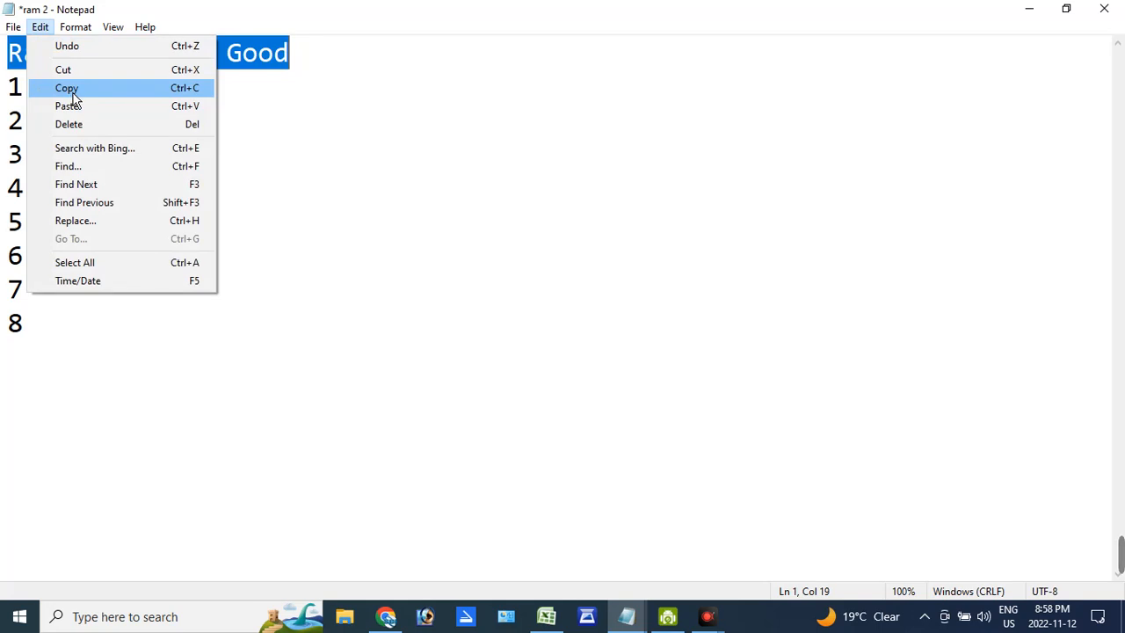
{"action": "left_click", "coordinate": [70, 93]}
- Paste the copied sentence on the empty line below the number 8
{"action": "left_click", "coordinate": [327, 86]}
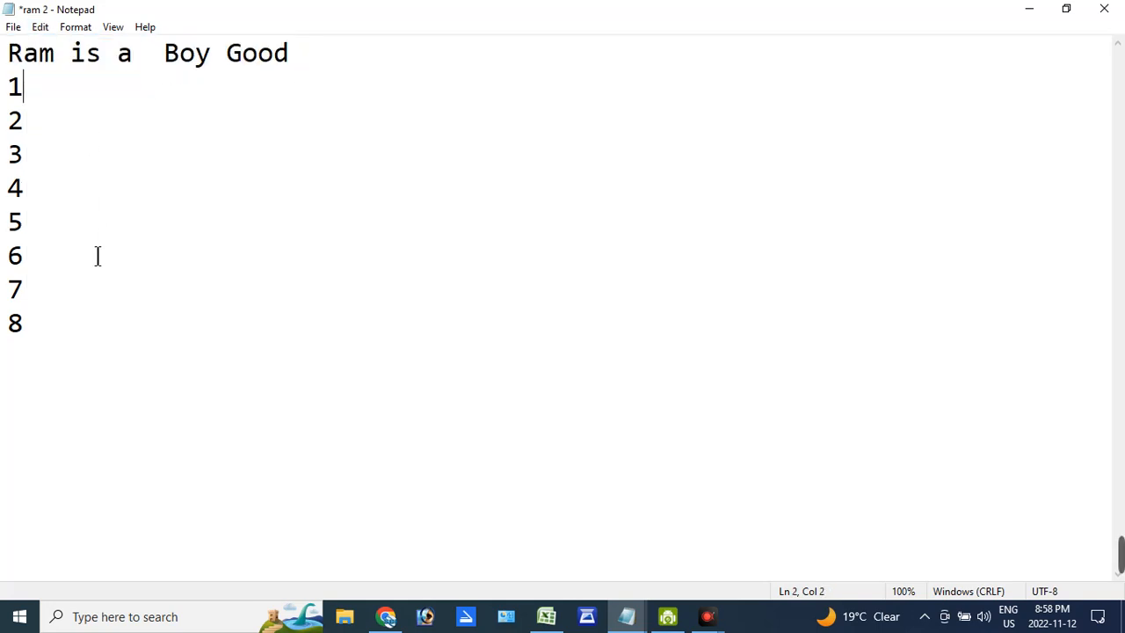
{"action": "left_click", "coordinate": [59, 354]}
{"action": "left_click", "coordinate": [27, 360]}
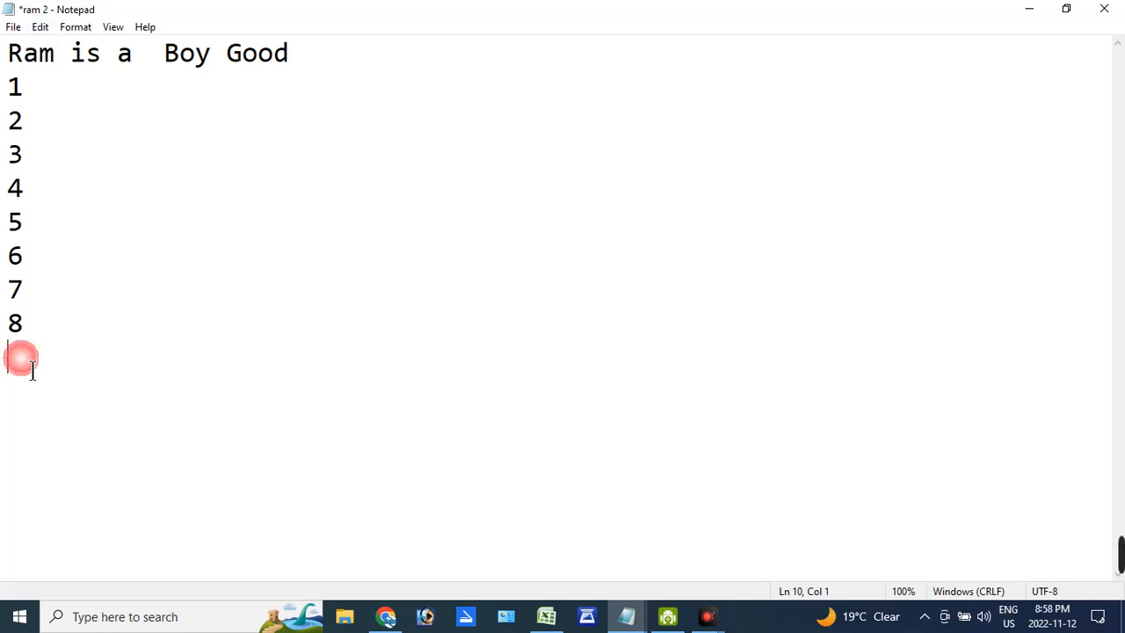
{"action": "left_click", "coordinate": [41, 27]}
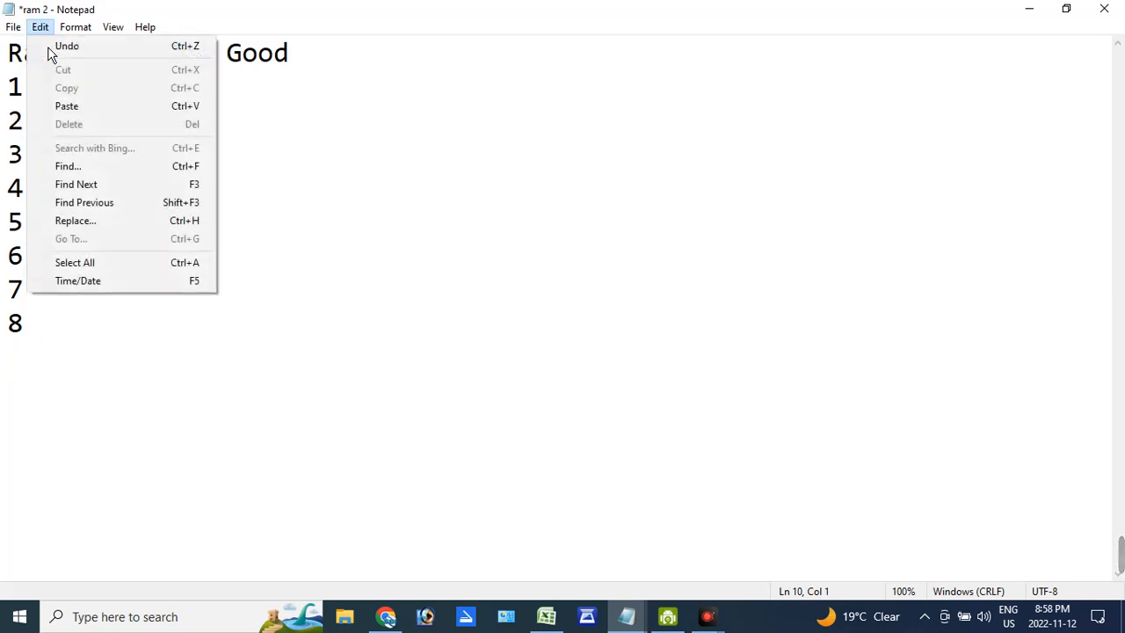
{"action": "left_click", "coordinate": [64, 111]}
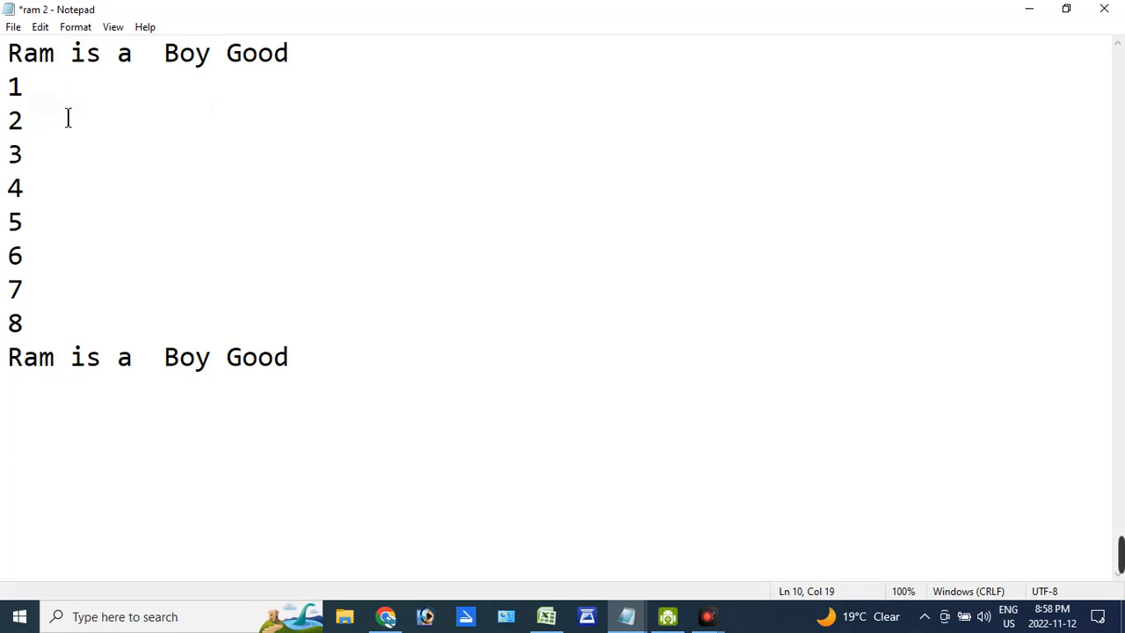
- Delete "is a Boy Good" from the first line, leaving only "Ram"
{"action": "left_click", "coordinate": [242, 62]}
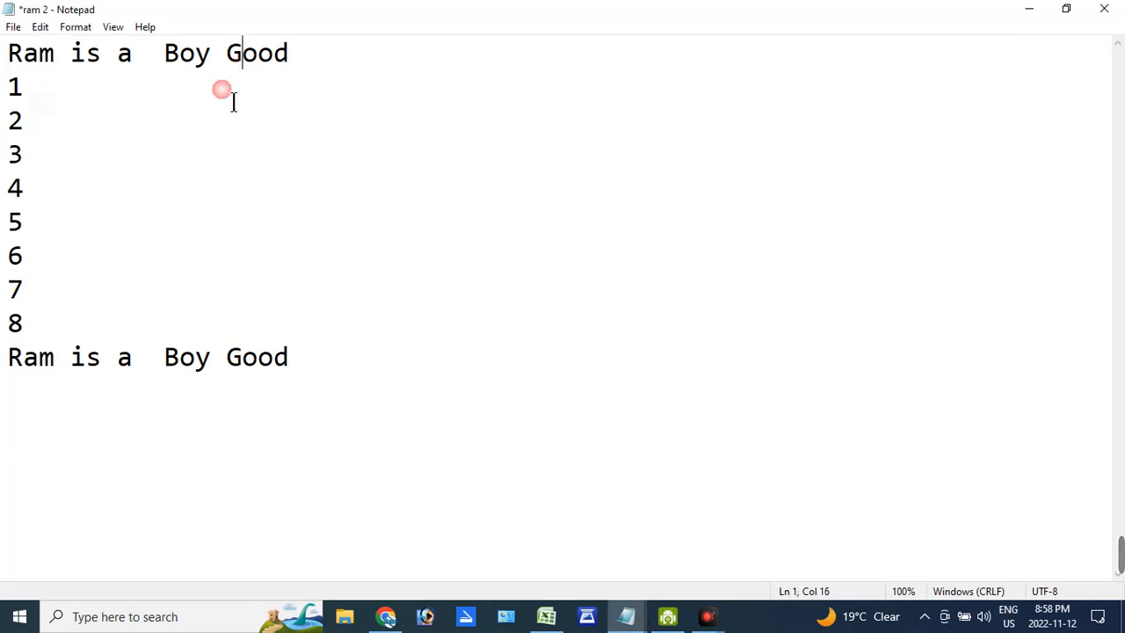
{"action": "left_click", "coordinate": [40, 26]}
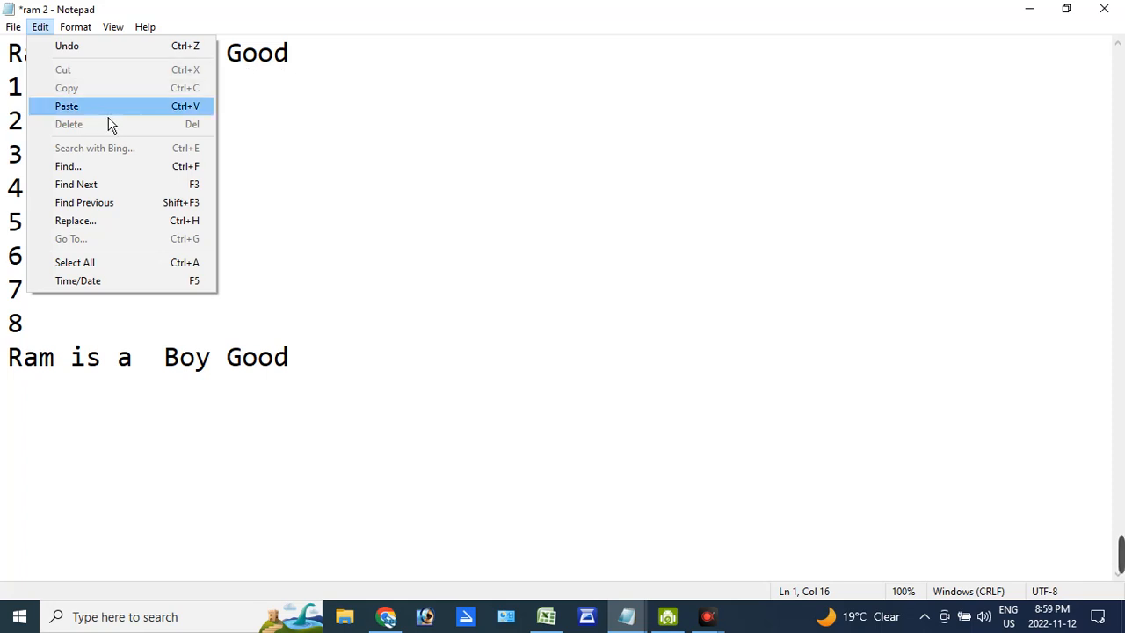
{"action": "left_click", "coordinate": [291, 151]}
{"action": "left_click_drag", "start_coordinate": [312, 66], "coordinate": [74, 62]}
{"action": "left_click", "coordinate": [40, 26]}
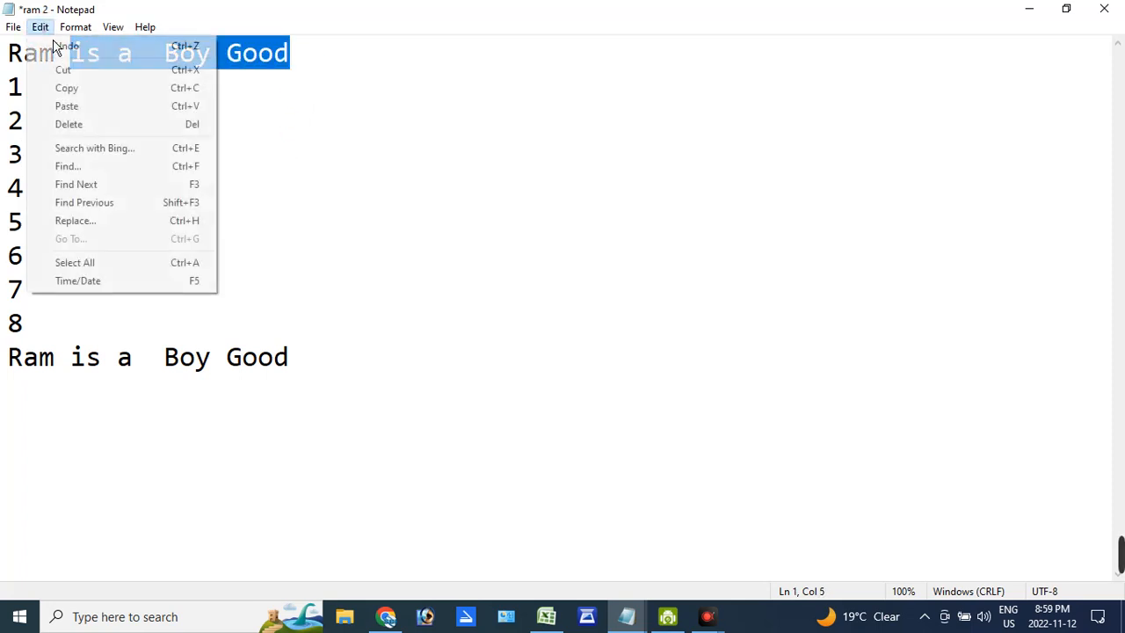
{"action": "left_click", "coordinate": [88, 123]}
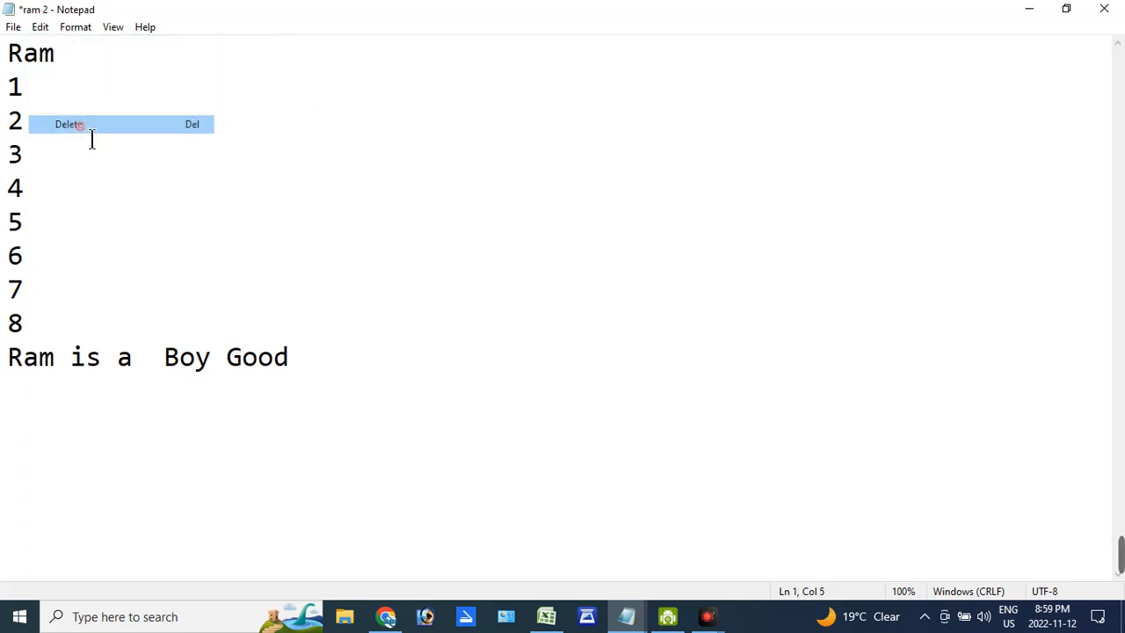
- Open Find, move its dialog clear of the text and enter "o" as the search text
{"action": "left_click", "coordinate": [44, 56]}
{"action": "left_click", "coordinate": [40, 26]}
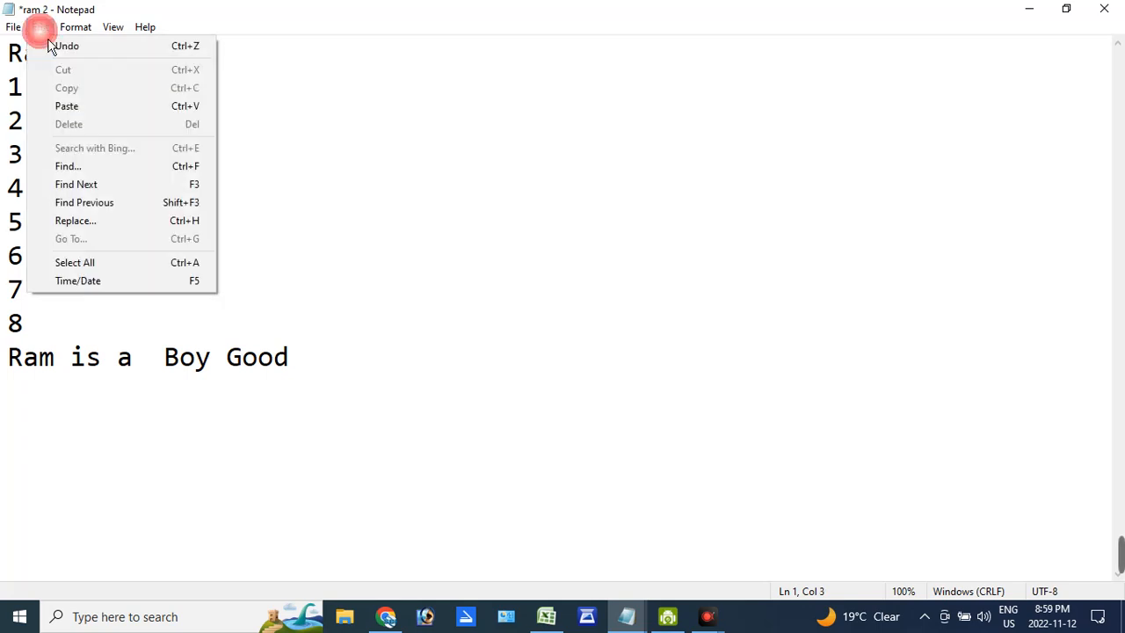
{"action": "left_click", "coordinate": [83, 173]}
{"action": "left_click_drag", "start_coordinate": [211, 161], "coordinate": [368, 156]}
{"action": "left_click", "coordinate": [291, 175]}
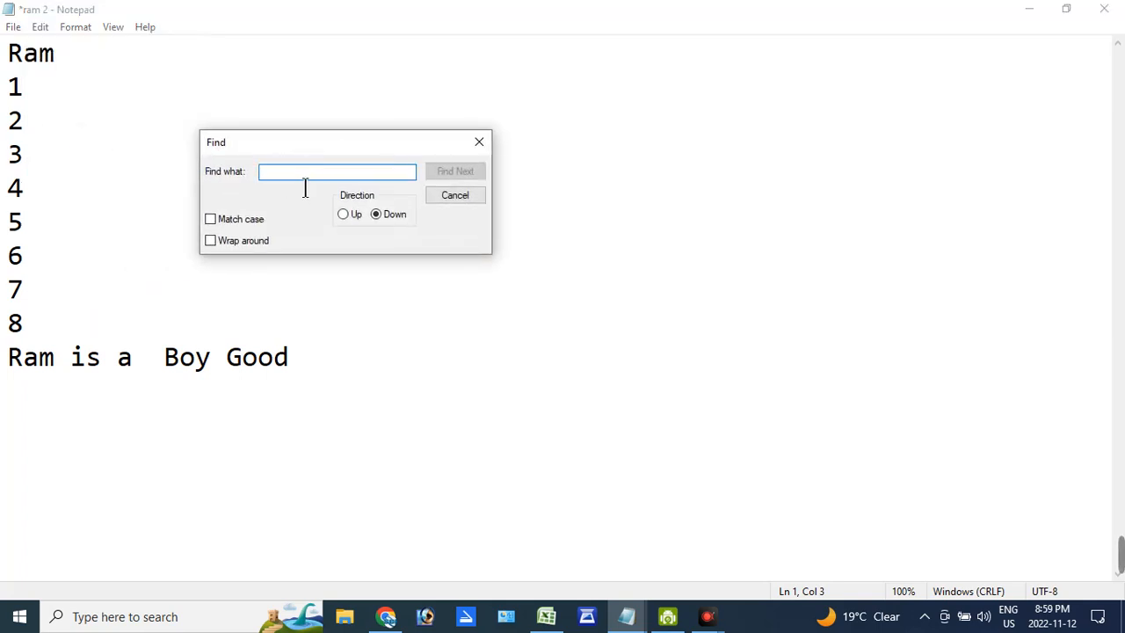
{"action": "type", "text": "a"}
{"action": "left_click_drag", "start_coordinate": [290, 186], "coordinate": [272, 188]}
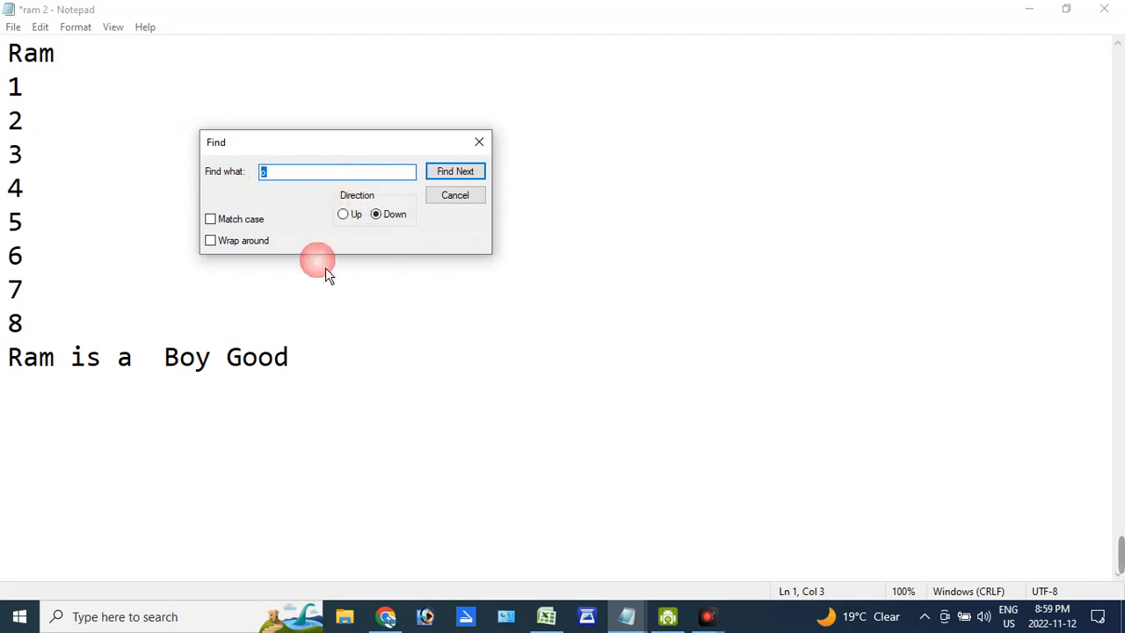
- Search upward for "o" from the end of the last line, through every match until the search runs out
{"action": "left_click", "coordinate": [320, 362]}
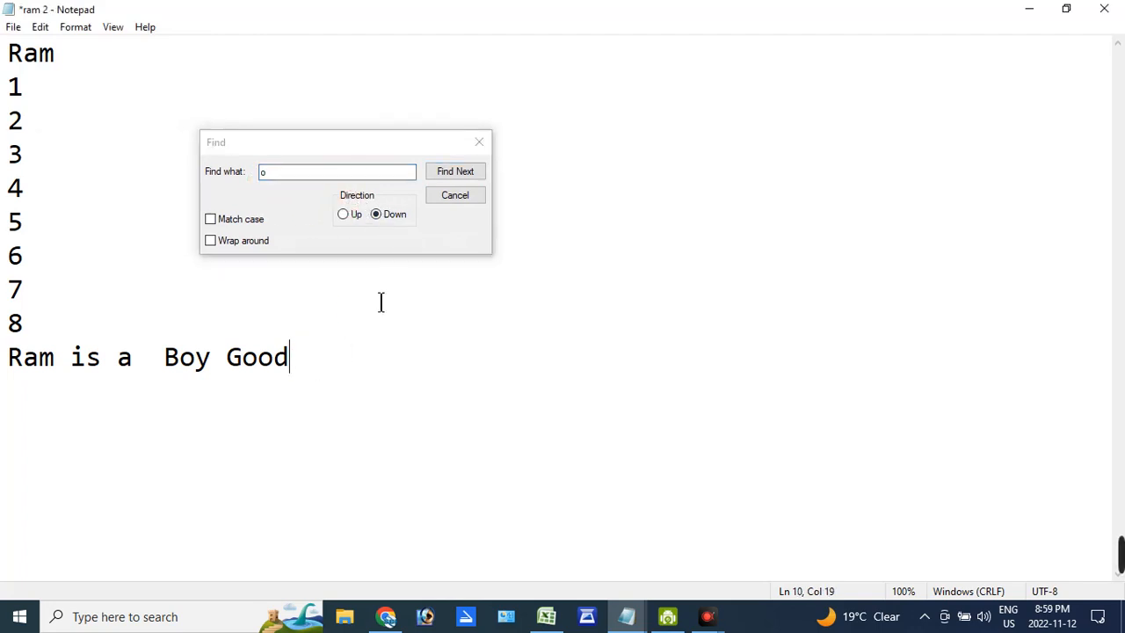
{"action": "left_click", "coordinate": [350, 216]}
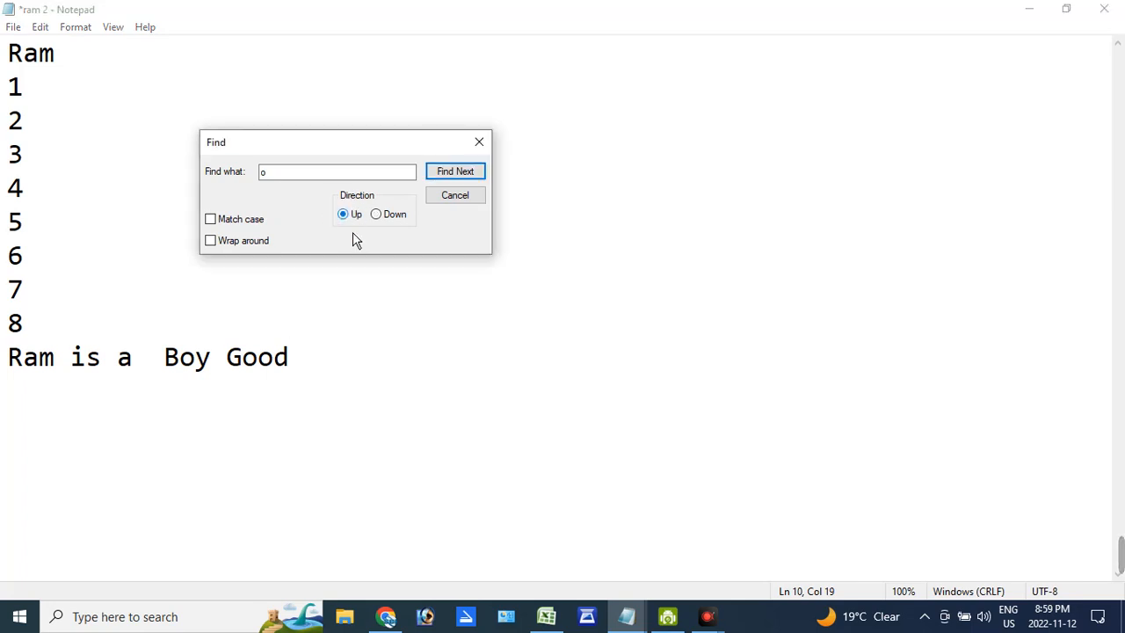
{"action": "left_click", "coordinate": [456, 177]}
{"action": "left_click", "coordinate": [456, 176]}
{"action": "left_click", "coordinate": [456, 177]}
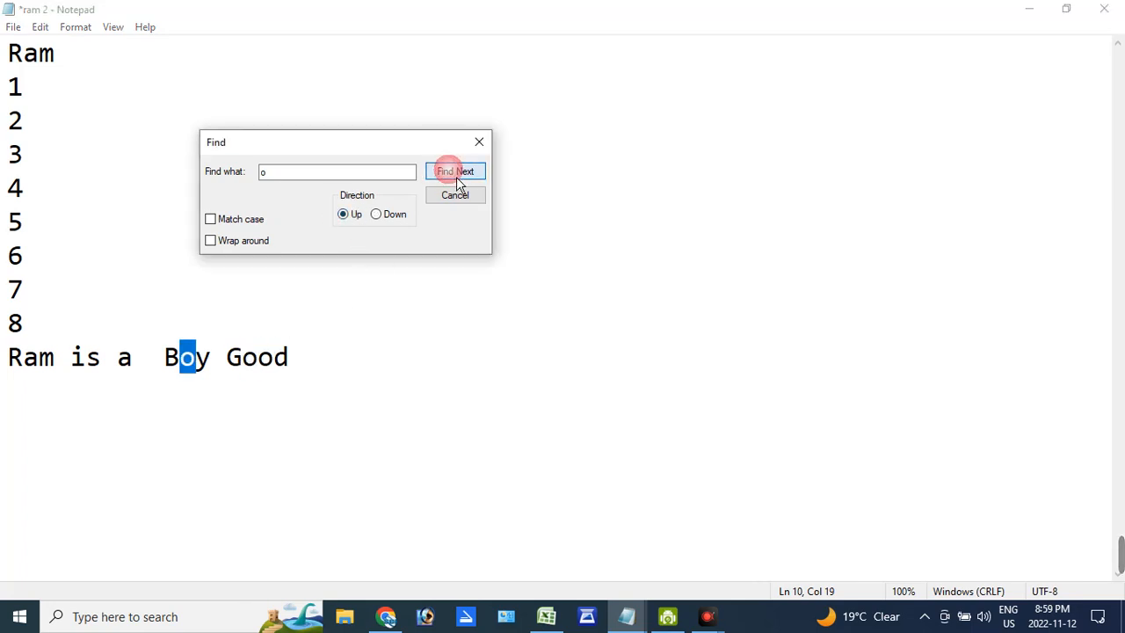
{"action": "left_click", "coordinate": [456, 176]}
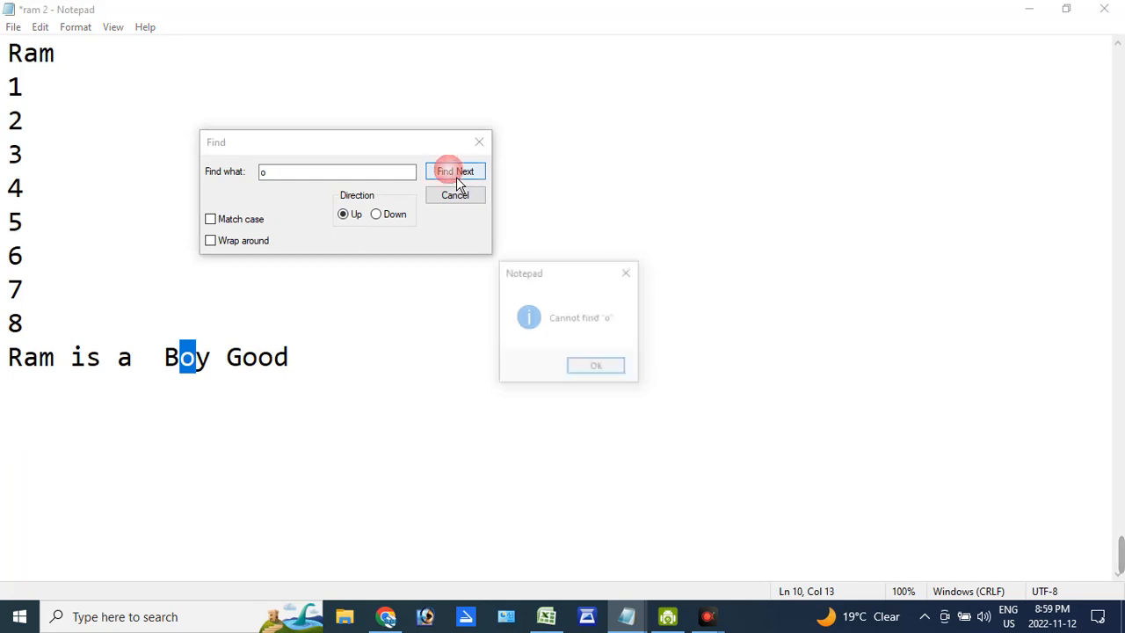
{"action": "left_click", "coordinate": [595, 378]}
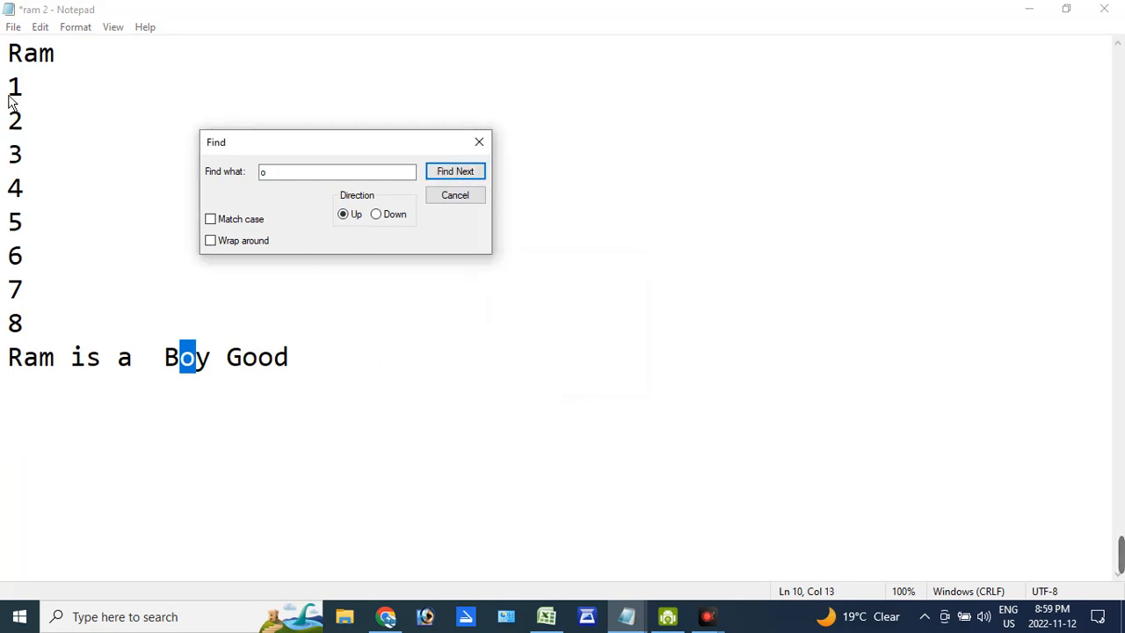
- Search downward for "o" from the first line through two matches, and close Find
{"action": "left_click", "coordinate": [29, 68]}
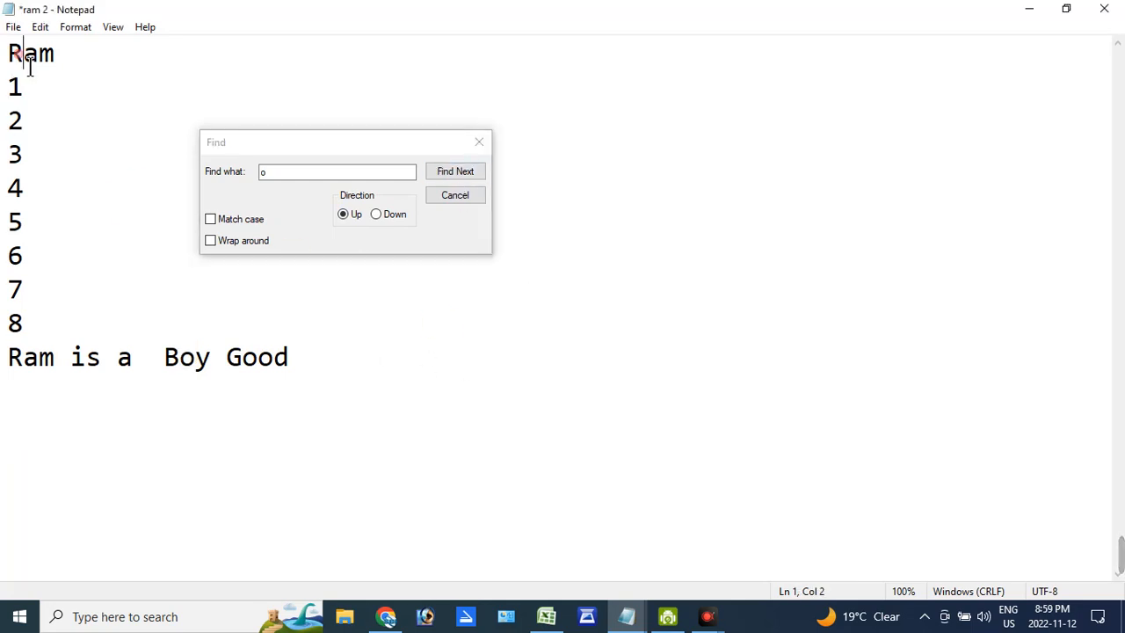
{"action": "left_click", "coordinate": [396, 221]}
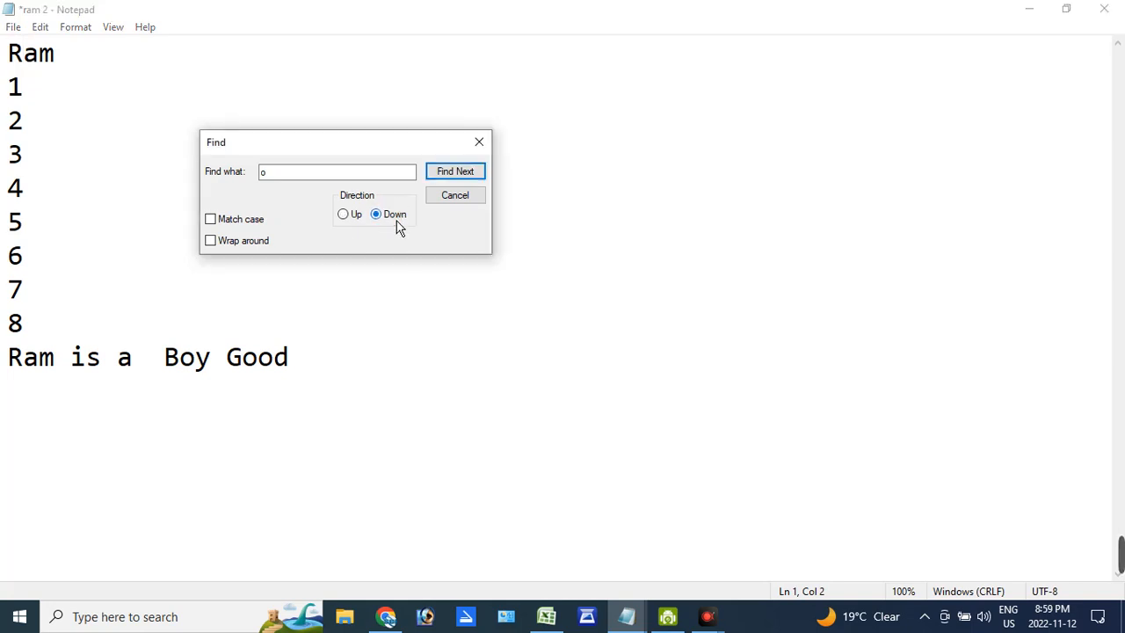
{"action": "left_click", "coordinate": [459, 179]}
{"action": "left_click", "coordinate": [459, 179]}
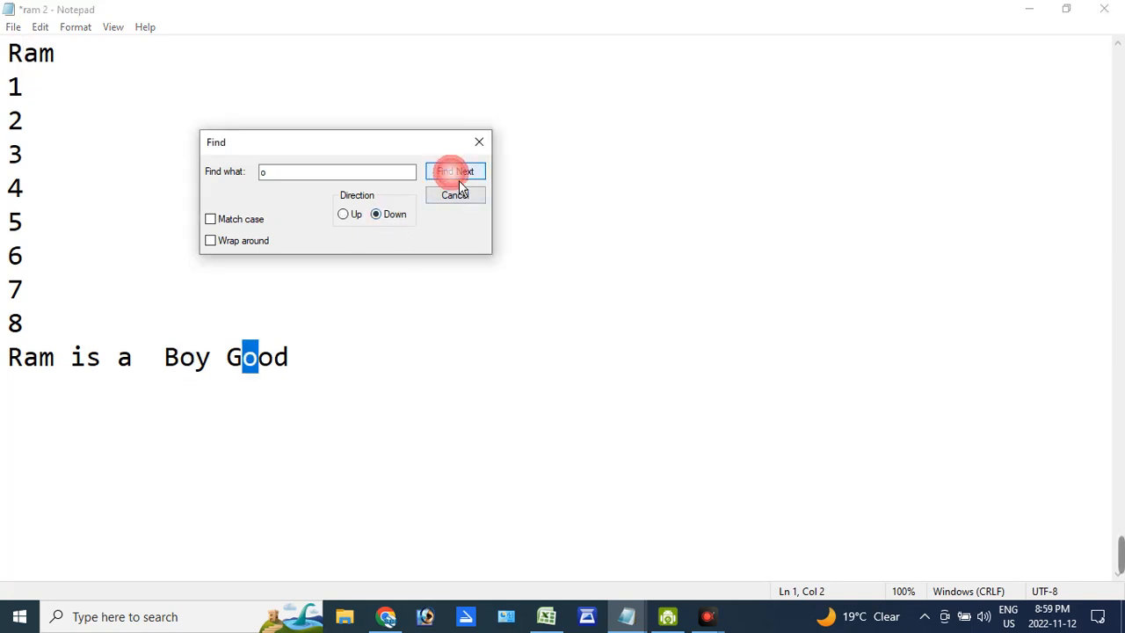
{"action": "left_click", "coordinate": [479, 142]}
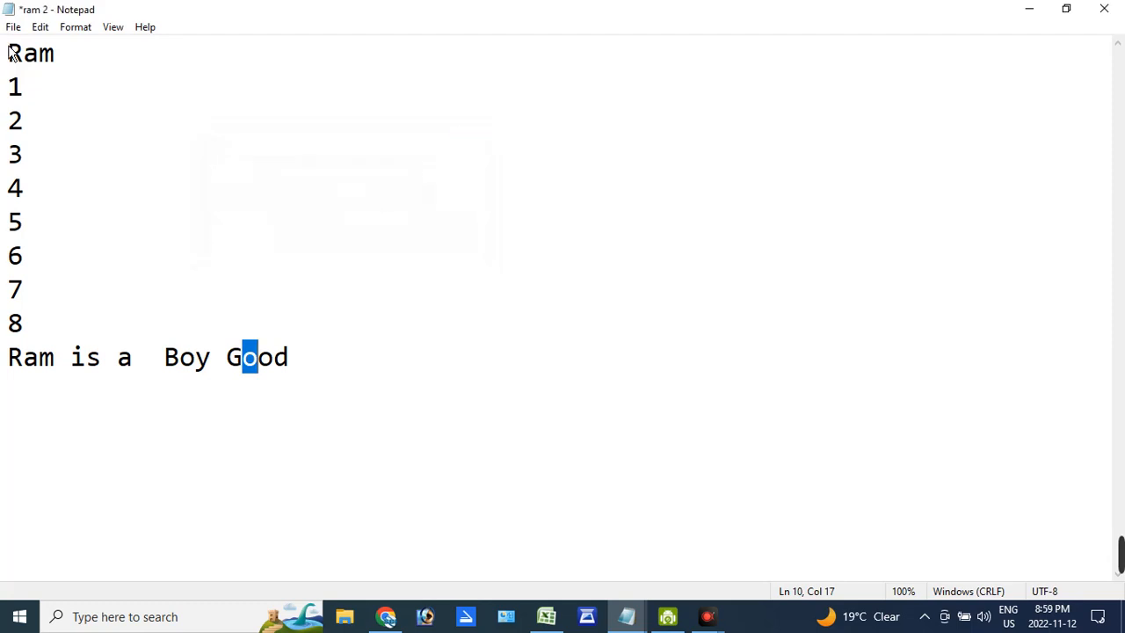
- Reopen and close Find, and jump to the following "o" with Find Next
{"action": "left_click", "coordinate": [40, 27]}
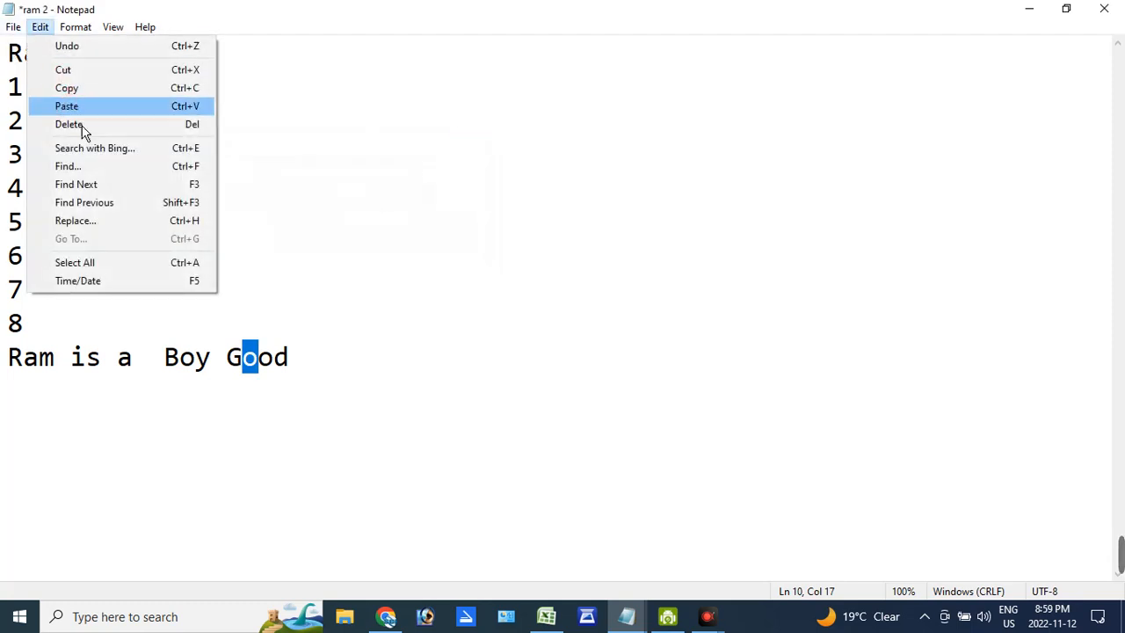
{"action": "left_click", "coordinate": [102, 169]}
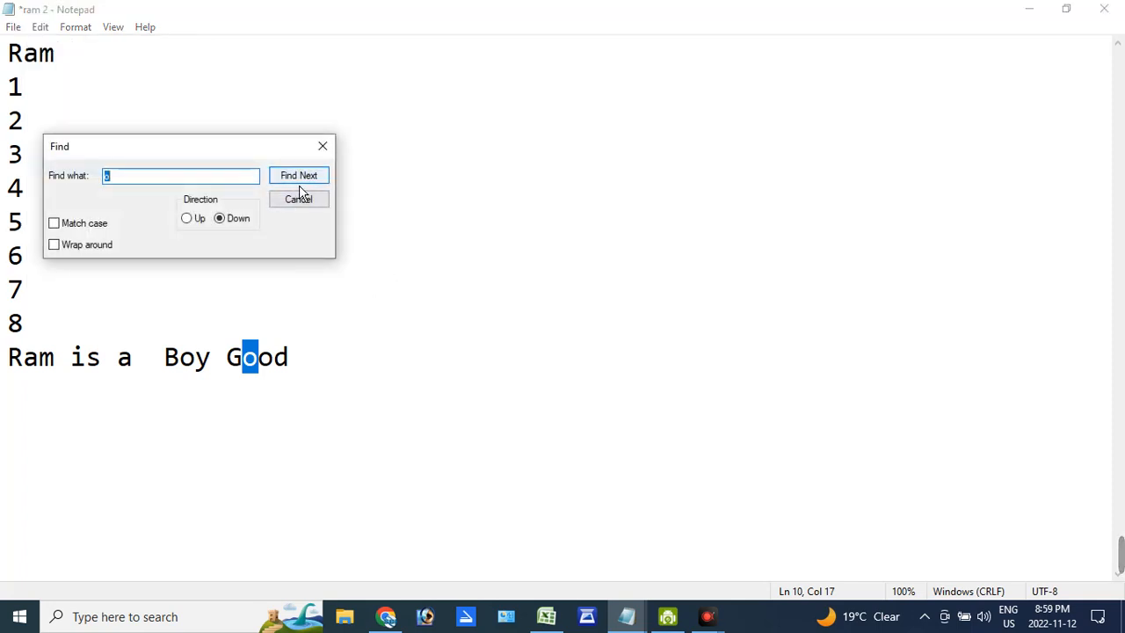
{"action": "left_click", "coordinate": [322, 146]}
{"action": "left_click", "coordinate": [40, 27]}
{"action": "left_click", "coordinate": [81, 185]}
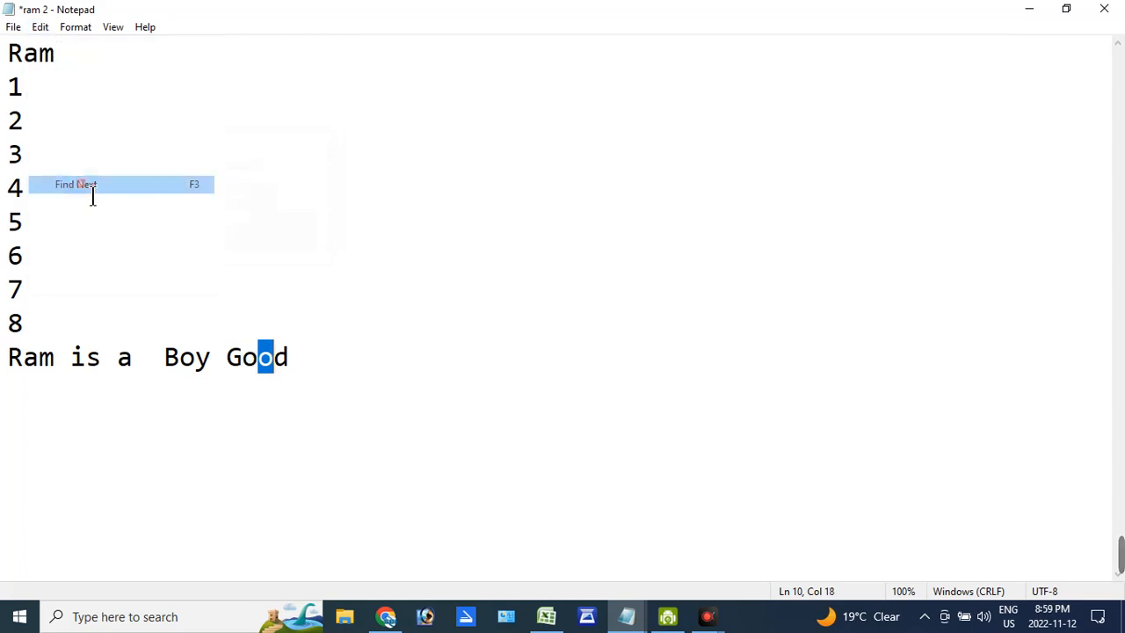
- Open Replace and set it to find "Boy" and replace it with "Dog"
{"action": "left_click", "coordinate": [41, 26]}
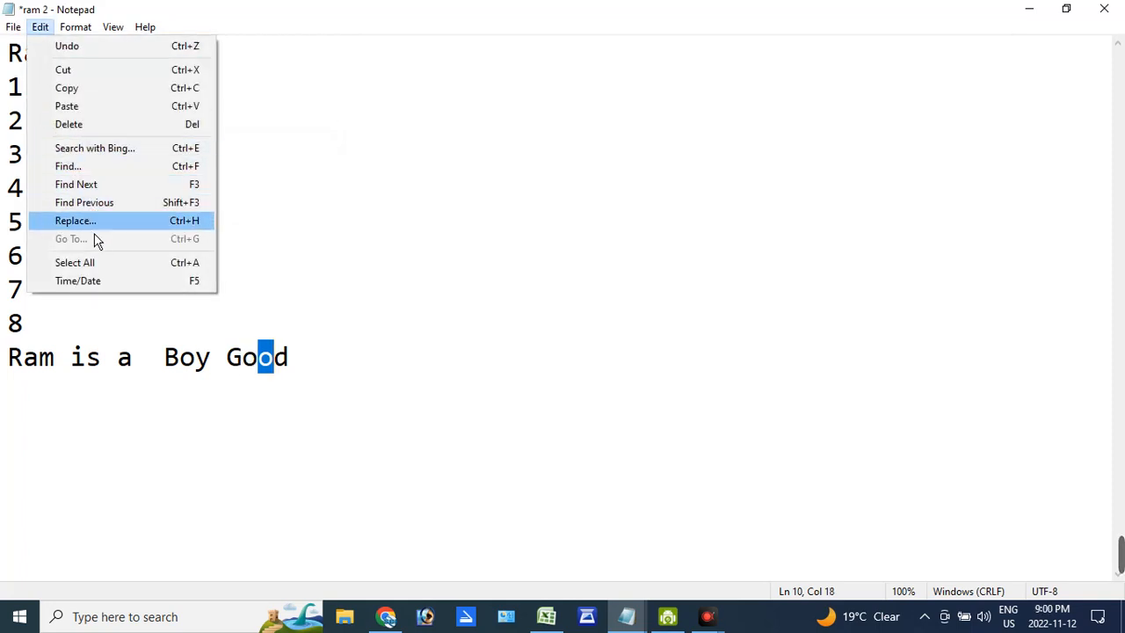
{"action": "left_click", "coordinate": [238, 293]}
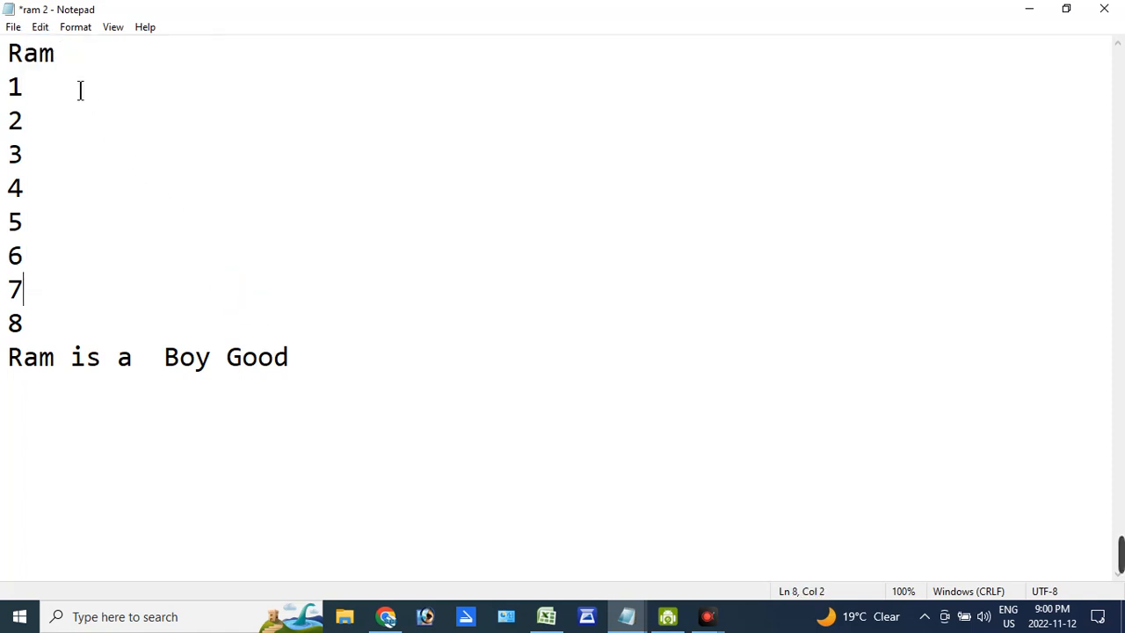
{"action": "left_click", "coordinate": [40, 26]}
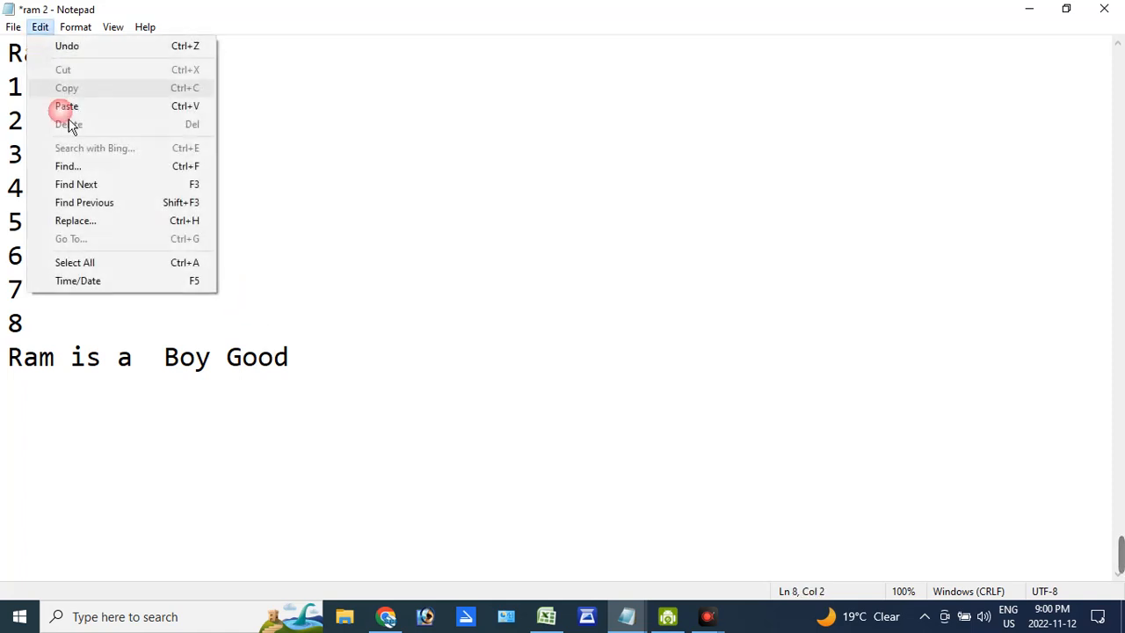
{"action": "left_click", "coordinate": [94, 231]}
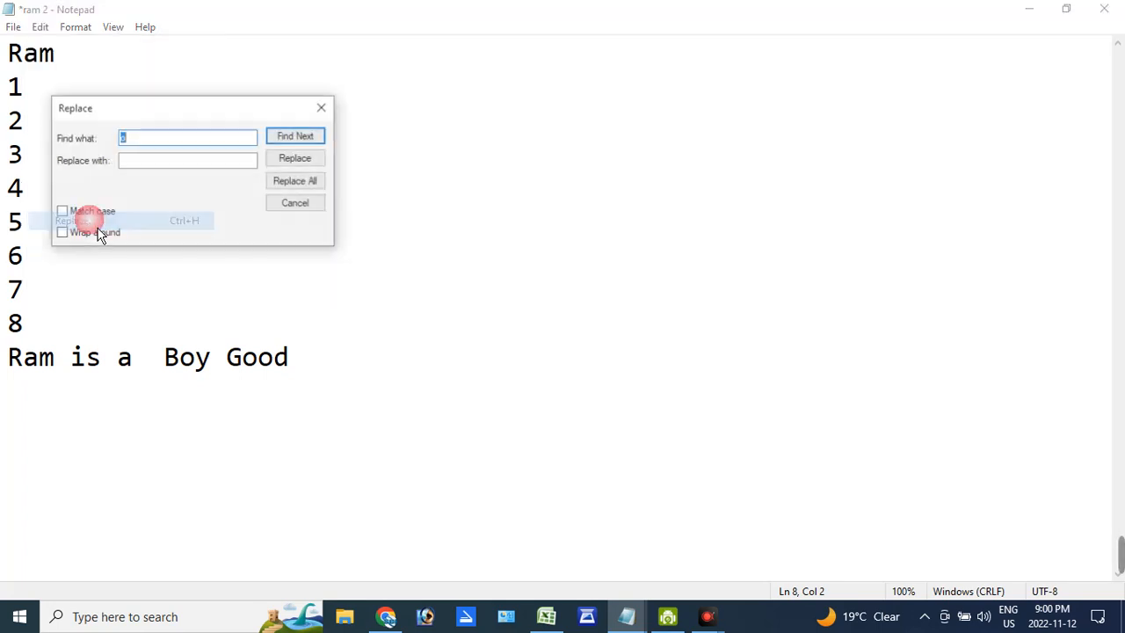
{"action": "left_click_drag", "start_coordinate": [156, 128], "coordinate": [268, 128]}
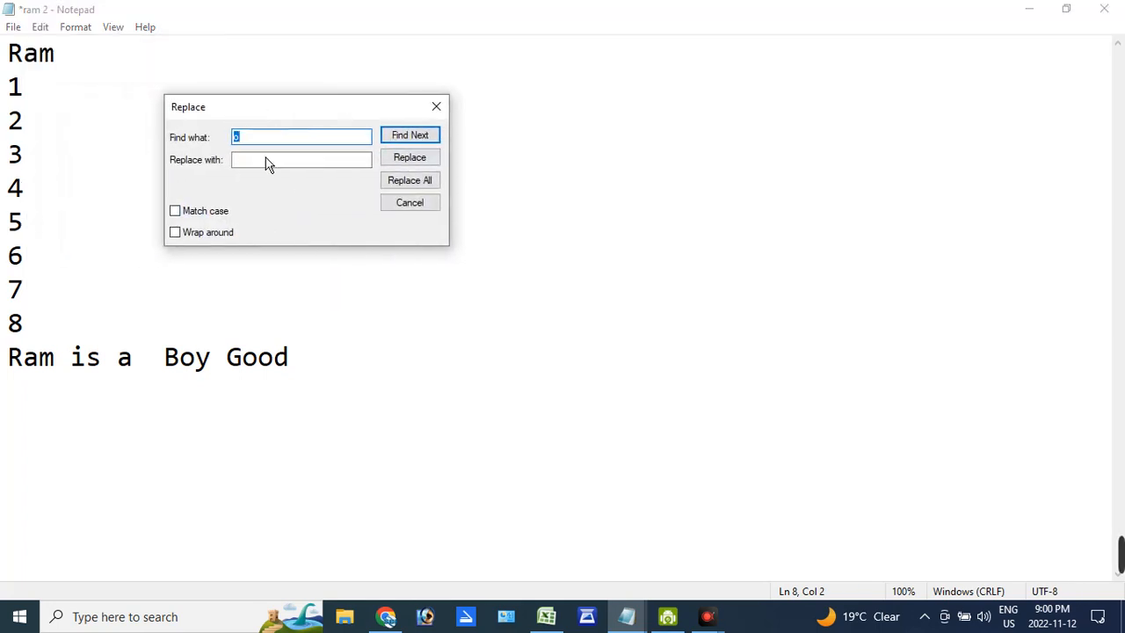
{"action": "type", "text": "Boy"}
{"action": "left_click", "coordinate": [283, 162]}
{"action": "type", "text": "G"}
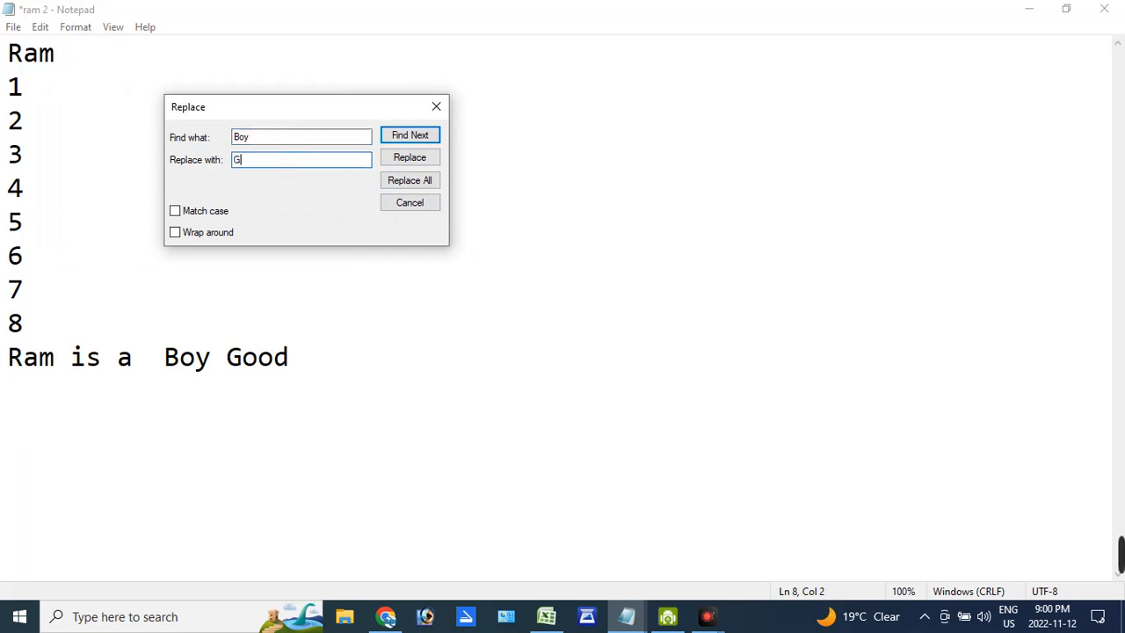
{"action": "key", "text": "BackSpace"}
{"action": "key", "text": "BackSpace"}
{"action": "type", "text": "D"}
{"action": "key", "text": "BackSpace"}
{"action": "type", "text": "Dog"}
- Try to replace "Boy" with "Dog" starting from inside the word on the last line
{"action": "left_click", "coordinate": [197, 359]}
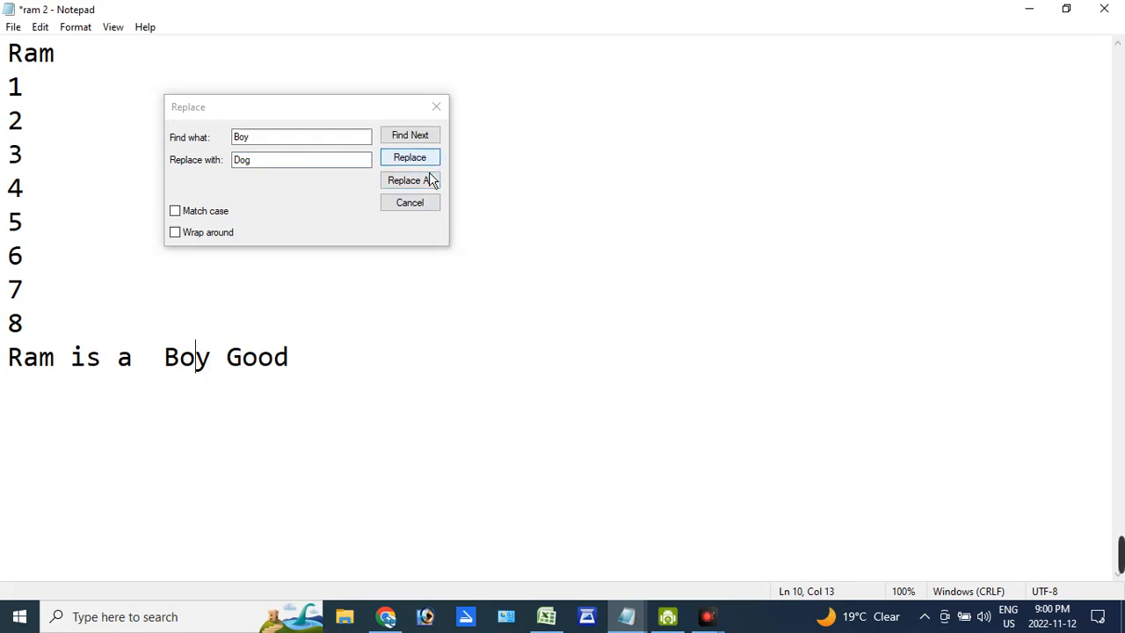
{"action": "left_click", "coordinate": [431, 180]}
{"action": "left_click", "coordinate": [588, 367]}
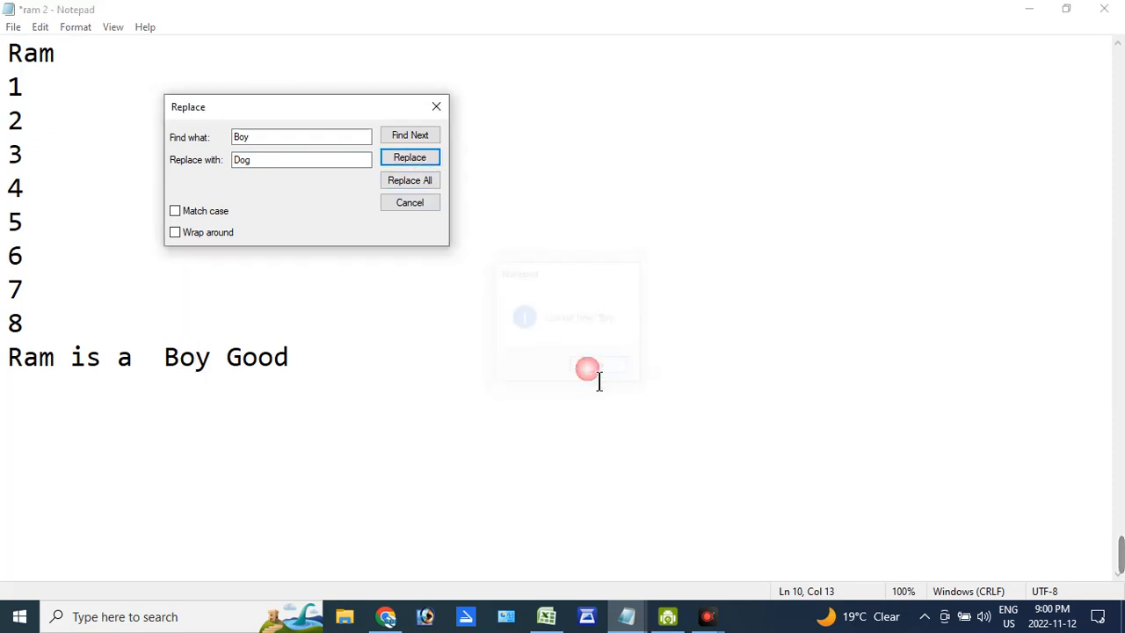
- Replace all occurrences of "Boy" with "Dog", close Replace, and select the word "Dog" on the last line
{"action": "left_click", "coordinate": [414, 181]}
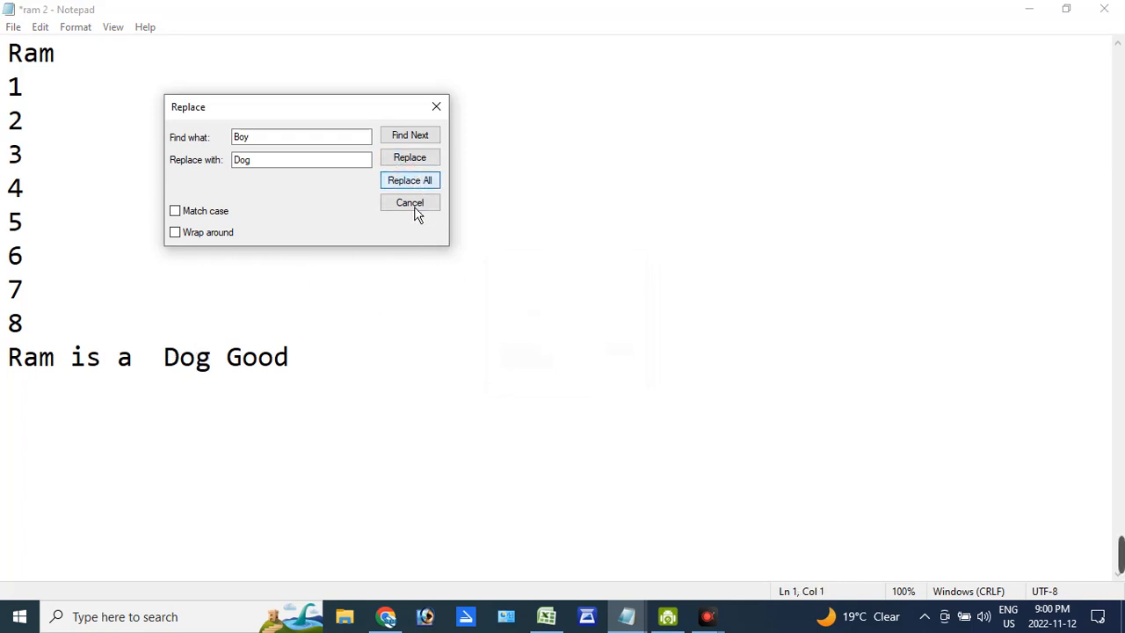
{"action": "left_click", "coordinate": [410, 203]}
{"action": "double_click", "coordinate": [181, 356]}
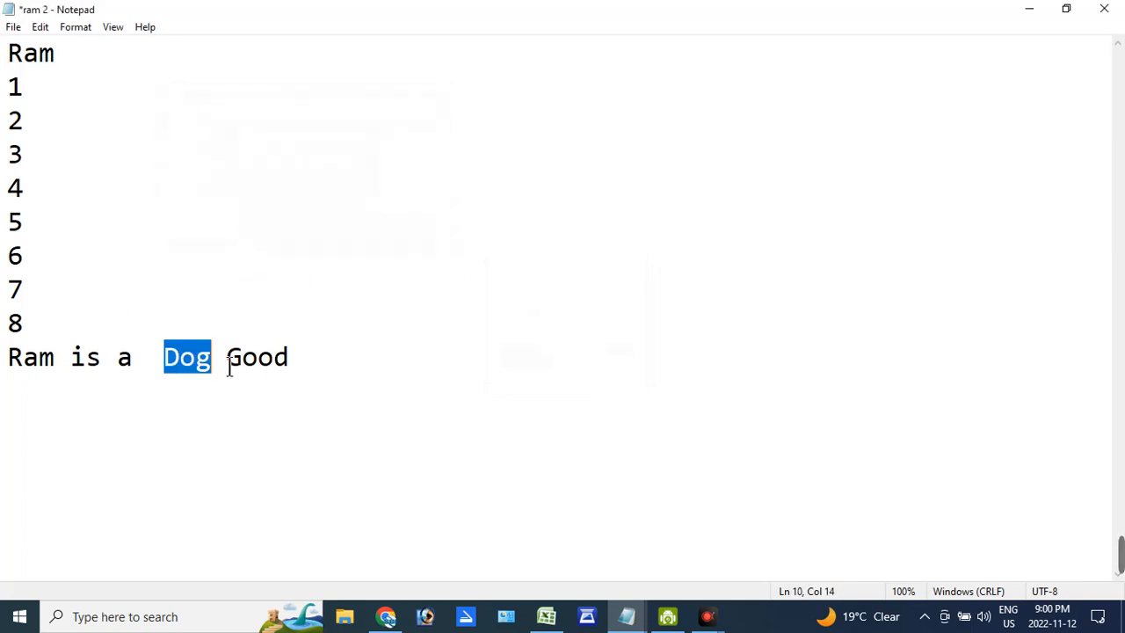
- Select the entire text of the document with Select All
{"action": "left_click", "coordinate": [40, 26]}
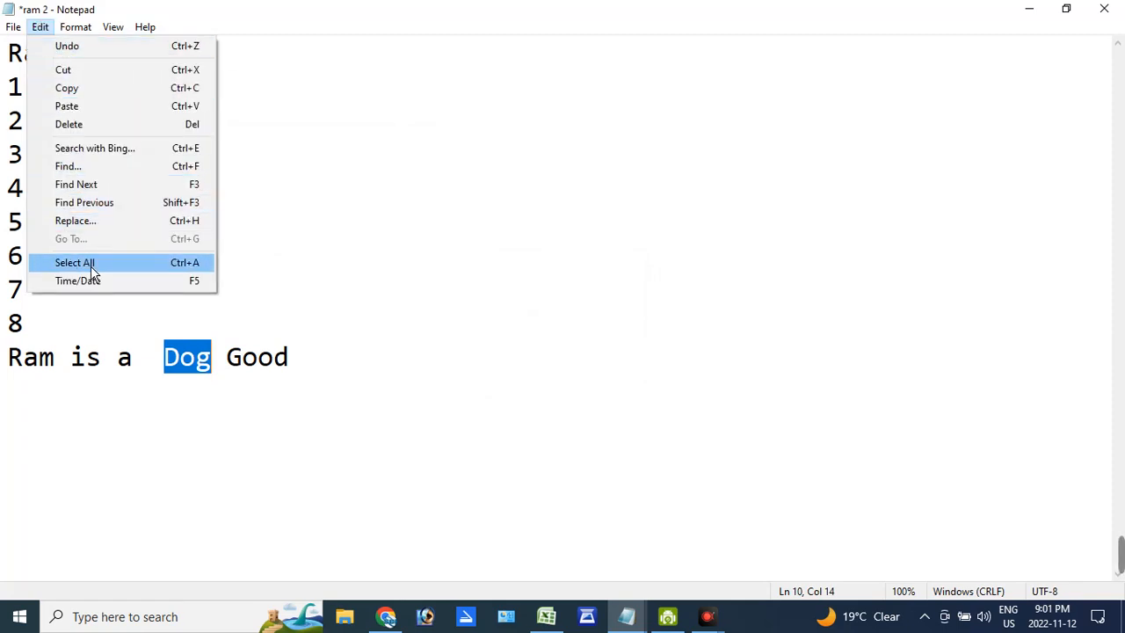
{"action": "left_click", "coordinate": [210, 271]}
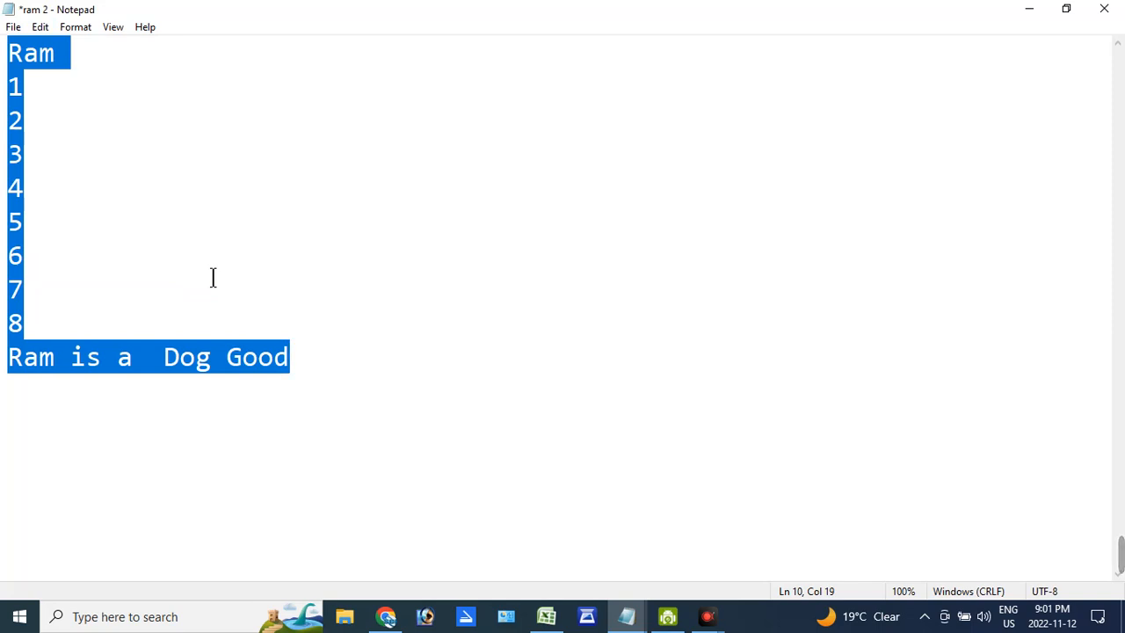
- Insert the current time and date on a new line below "Ram is a Dog Good"
{"action": "left_click", "coordinate": [41, 27]}
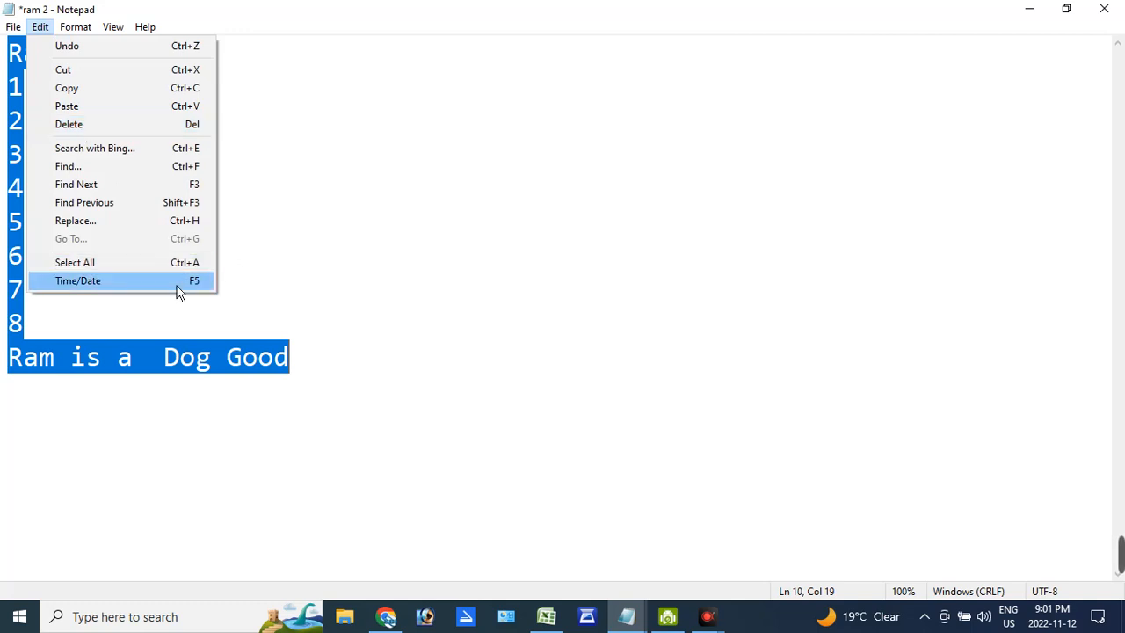
{"action": "left_click", "coordinate": [342, 361]}
{"action": "key", "text": "Return"}
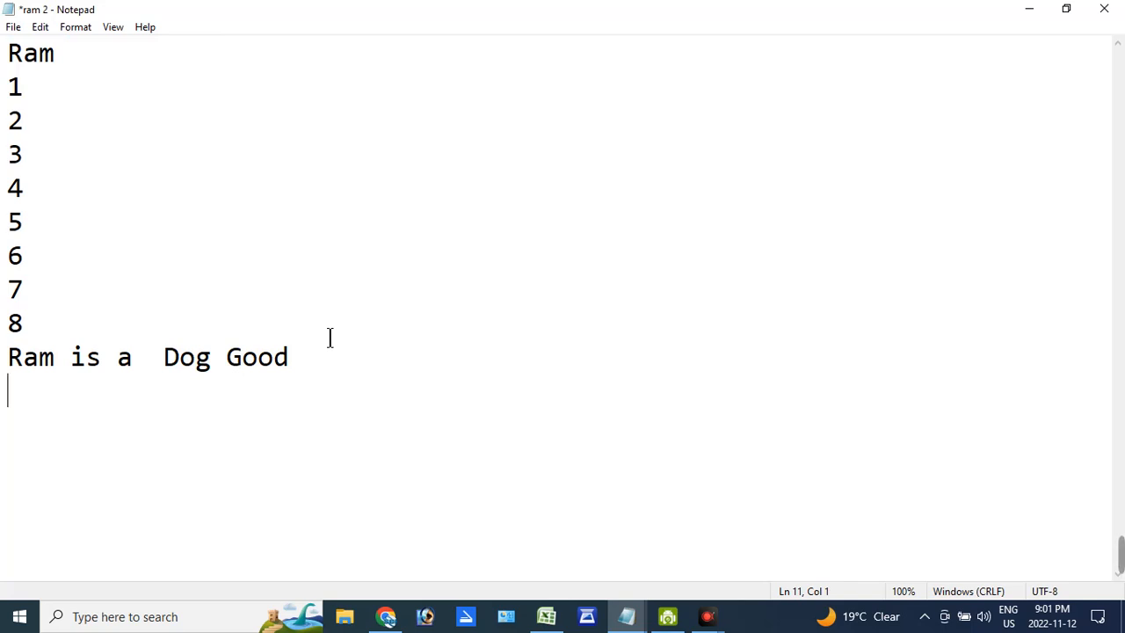
{"action": "left_click", "coordinate": [40, 26]}
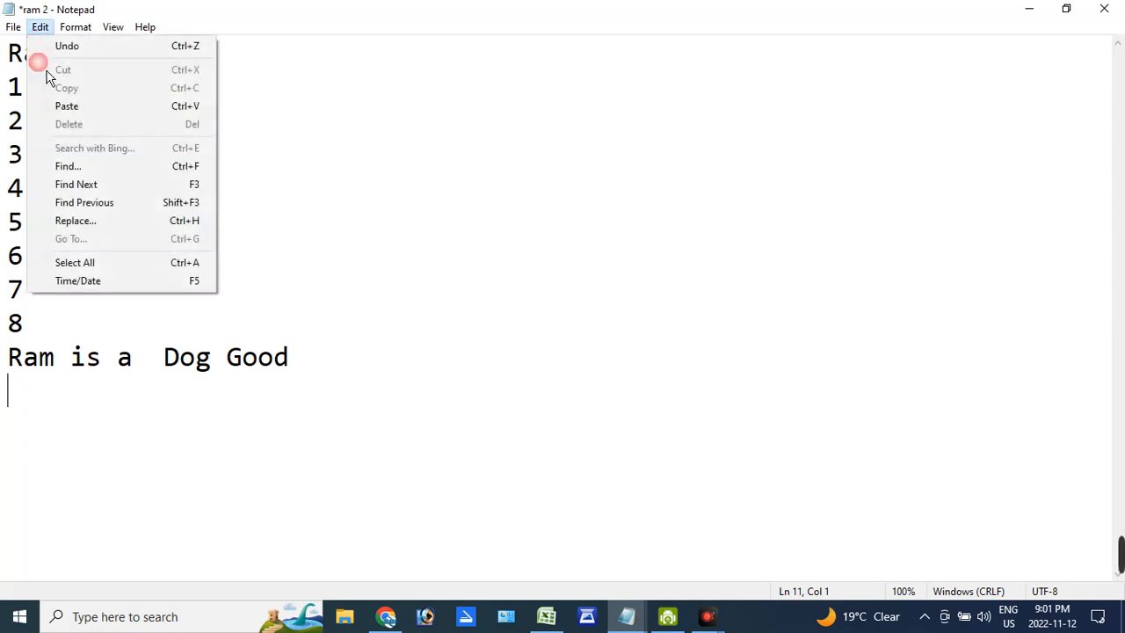
{"action": "left_click", "coordinate": [90, 283]}
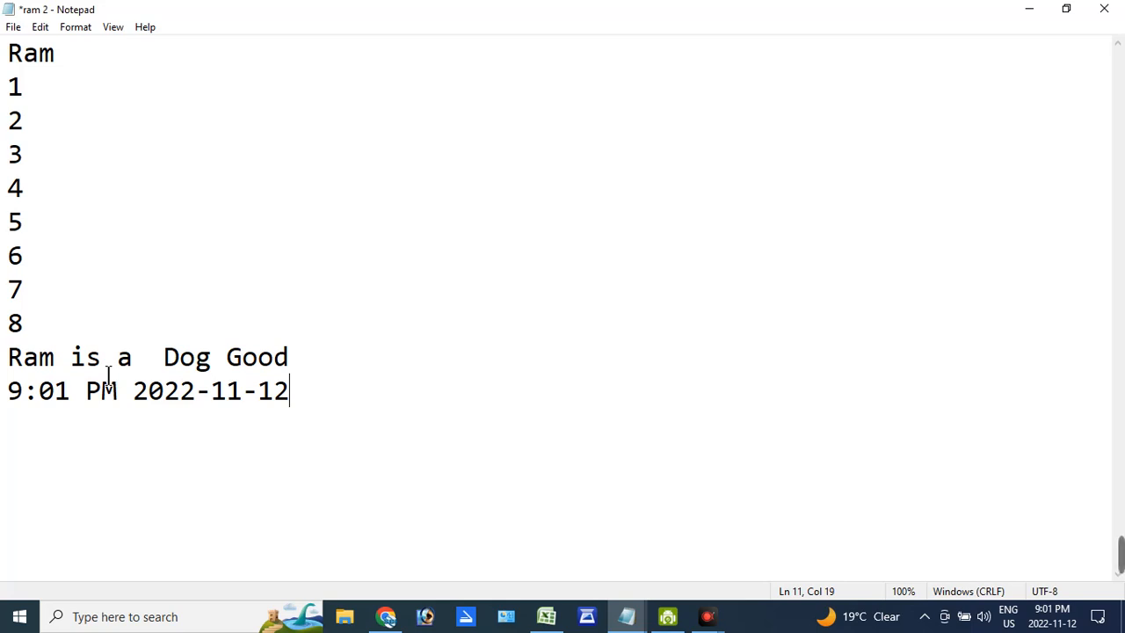
- Turn off Word Wrap for the document and recheck the Word Wrap setting
{"action": "left_click", "coordinate": [84, 32]}
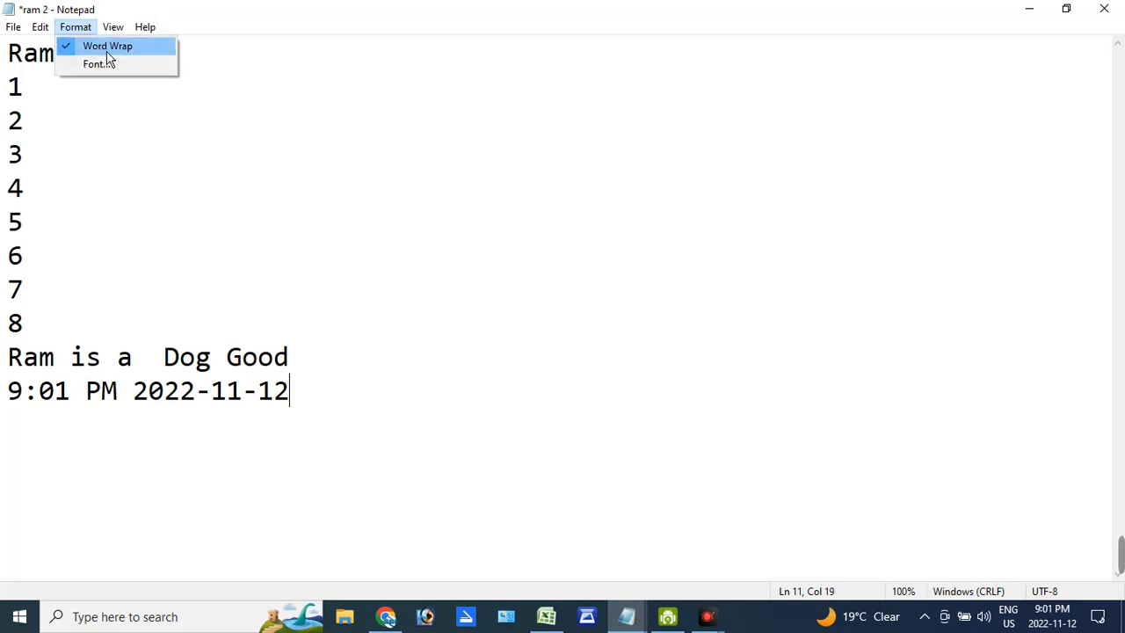
{"action": "left_click", "coordinate": [107, 48]}
{"action": "left_click", "coordinate": [79, 27]}
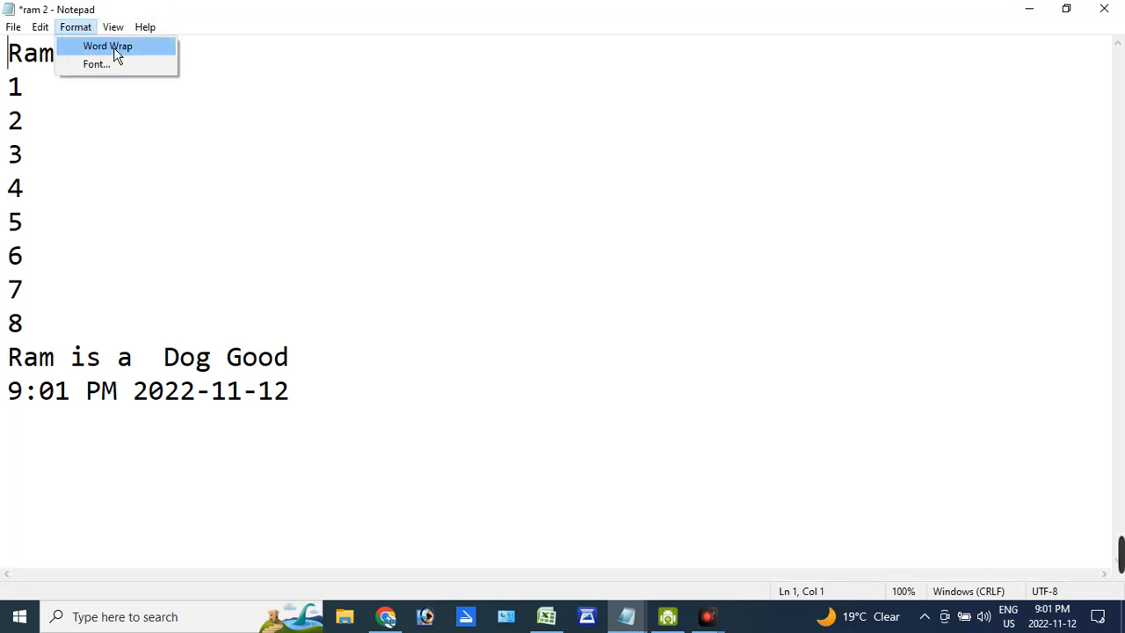
{"action": "left_click", "coordinate": [264, 77]}
- Extend the first line after "Ram" with "asfdjh sfjsf hsj sdfajsfhkajlsfhas fasf sdfsdfdfsdfdsfsdf dsfsfadf sfsdfasfsdfsdfsd"
{"action": "left_click", "coordinate": [254, 65]}
{"action": "type", "text": "fasdf"}
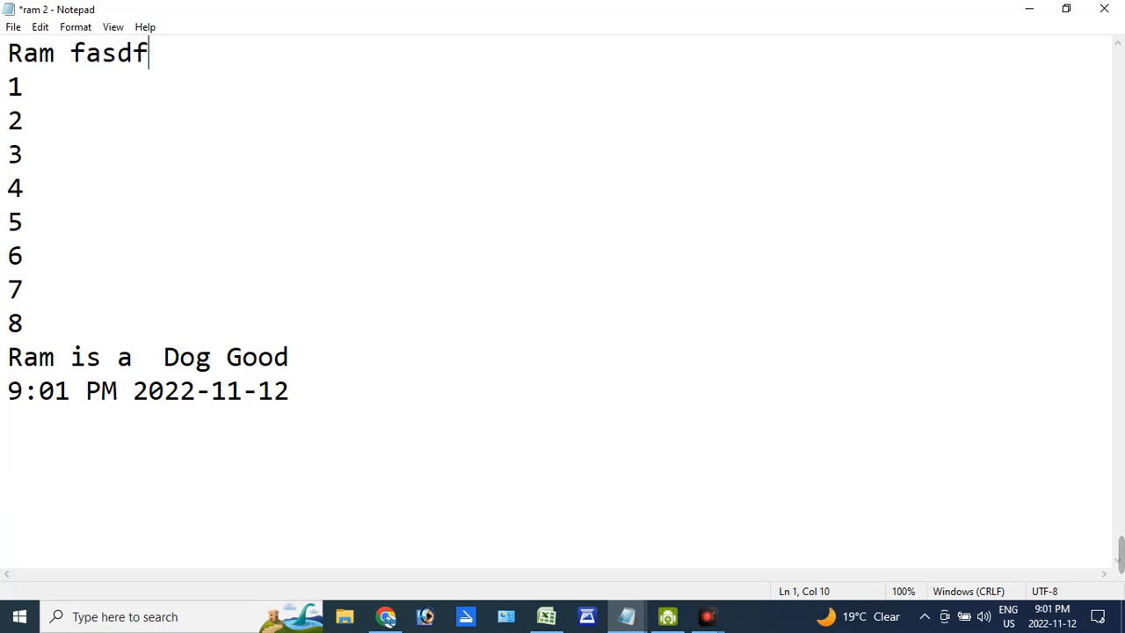
{"action": "type", "text": "ksjf ask"}
{"action": "key", "text": "BackSpace"}
{"action": "key", "text": "BackSpace"}
{"action": "key", "text": "BackSpace"}
{"action": "key", "text": "BackSpace"}
{"action": "key", "text": "BackSpace"}
{"action": "key", "text": "BackSpace"}
{"action": "key", "text": "BackSpace"}
{"action": "key", "text": "BackSpace"}
{"action": "key", "text": "BackSpace"}
{"action": "key", "text": "BackSpace"}
{"action": "key", "text": "BackSpace"}
{"action": "key", "text": "BackSpace"}
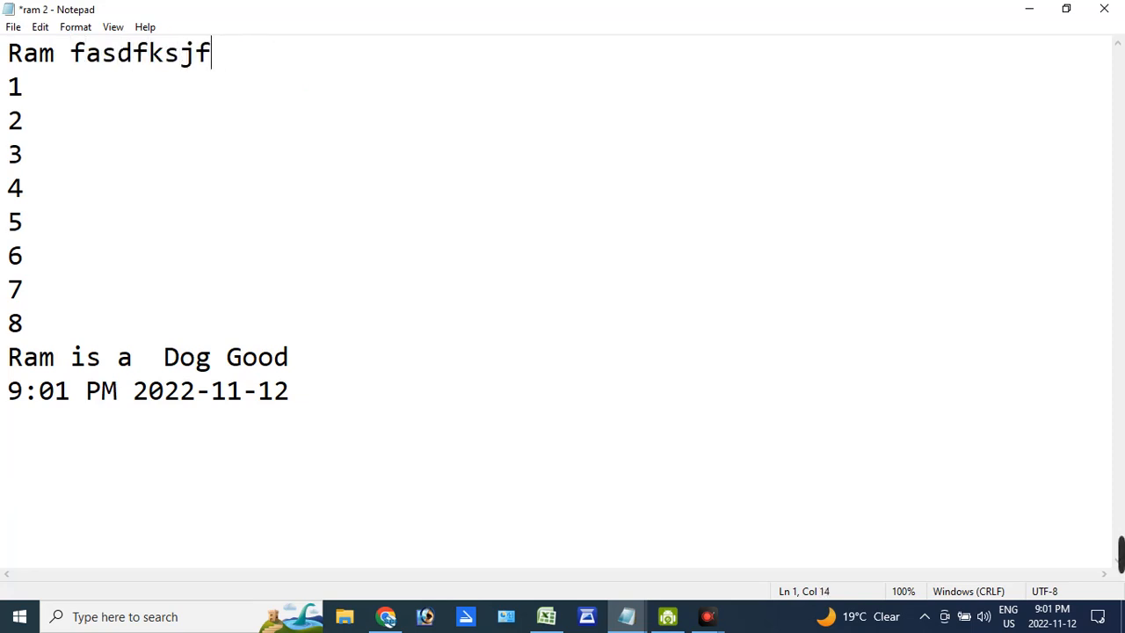
{"action": "key", "text": "BackSpace"}
{"action": "type", "text": "asfdjh sf"}
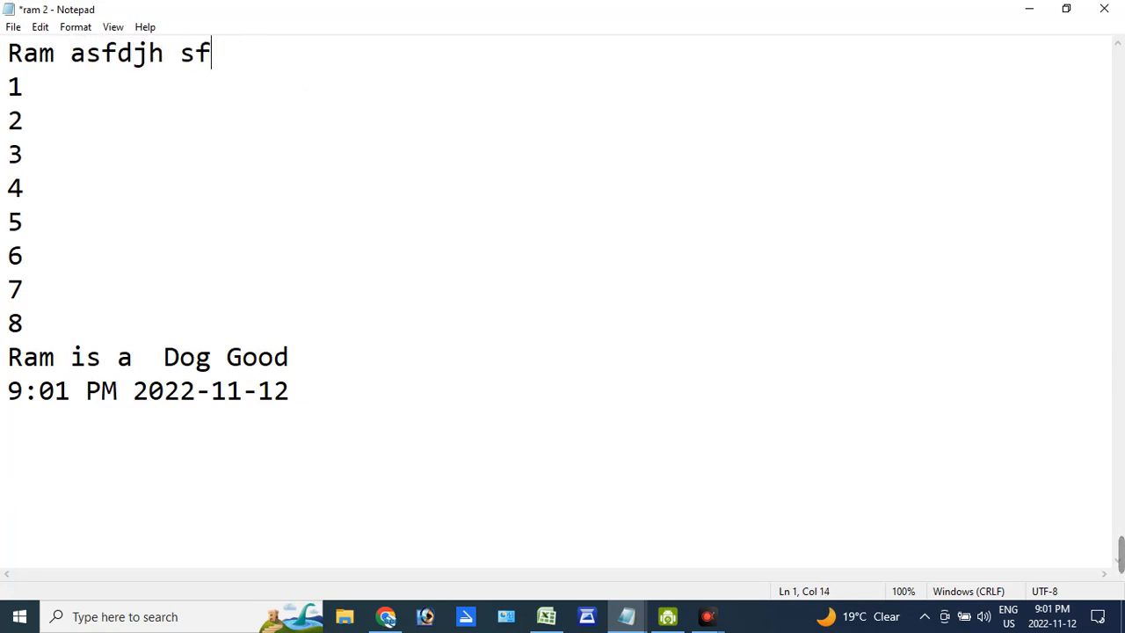
{"action": "type", "text": "jsf hsj sdfajsfhkajlsfhas fasf"}
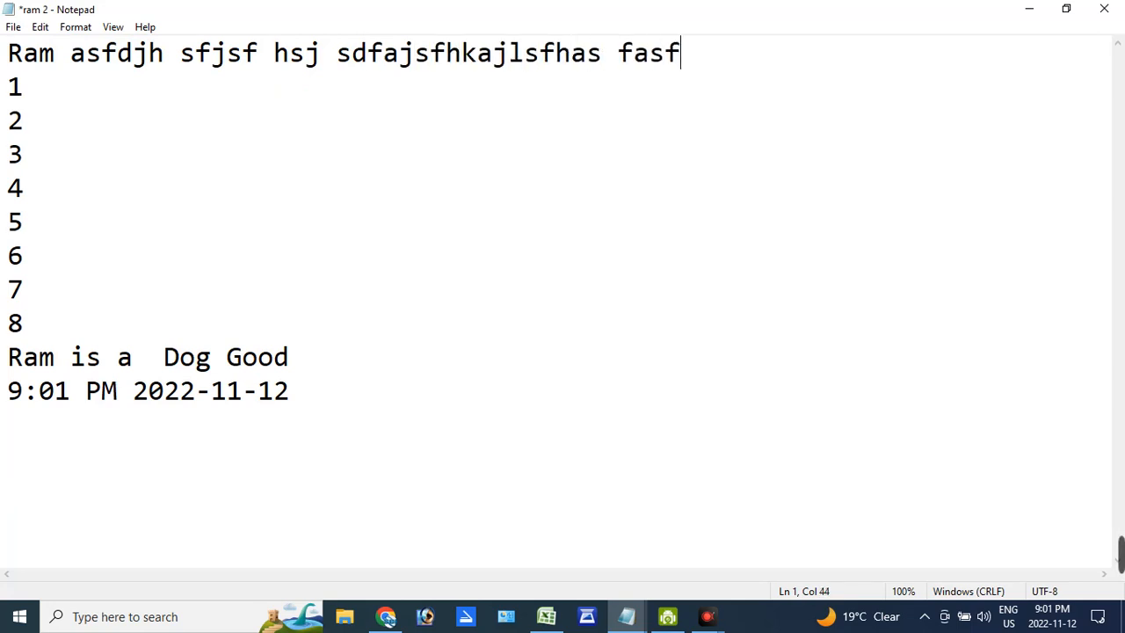
{"action": "type", "text": " sdfsdfdfsdfdsfsdf "}
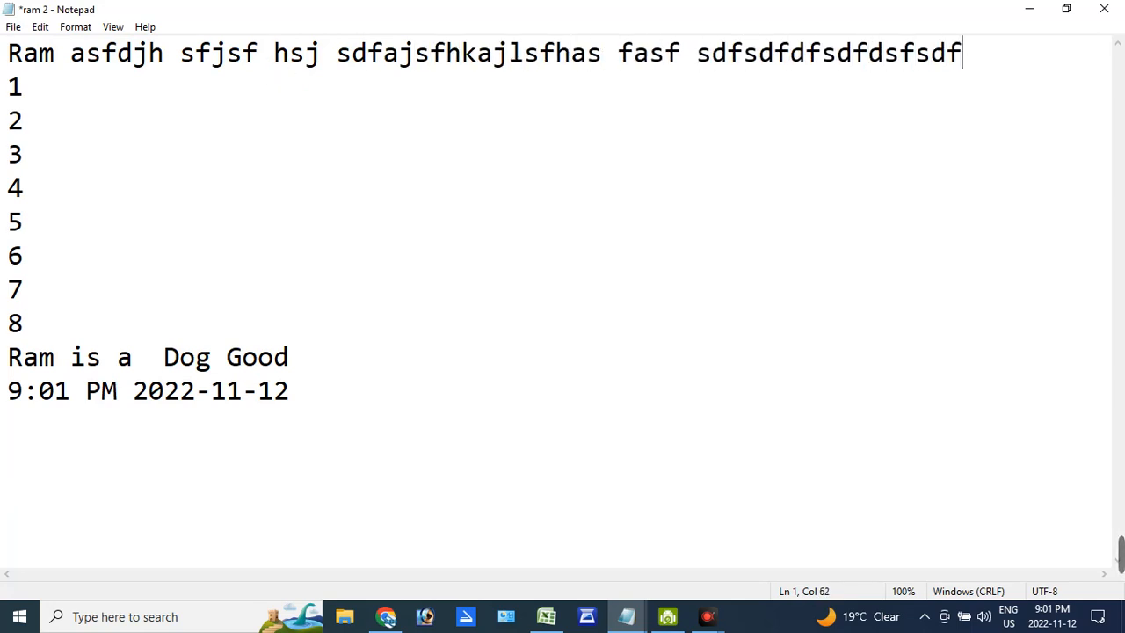
{"action": "type", "text": "dsfsfadf sfsdfasf"}
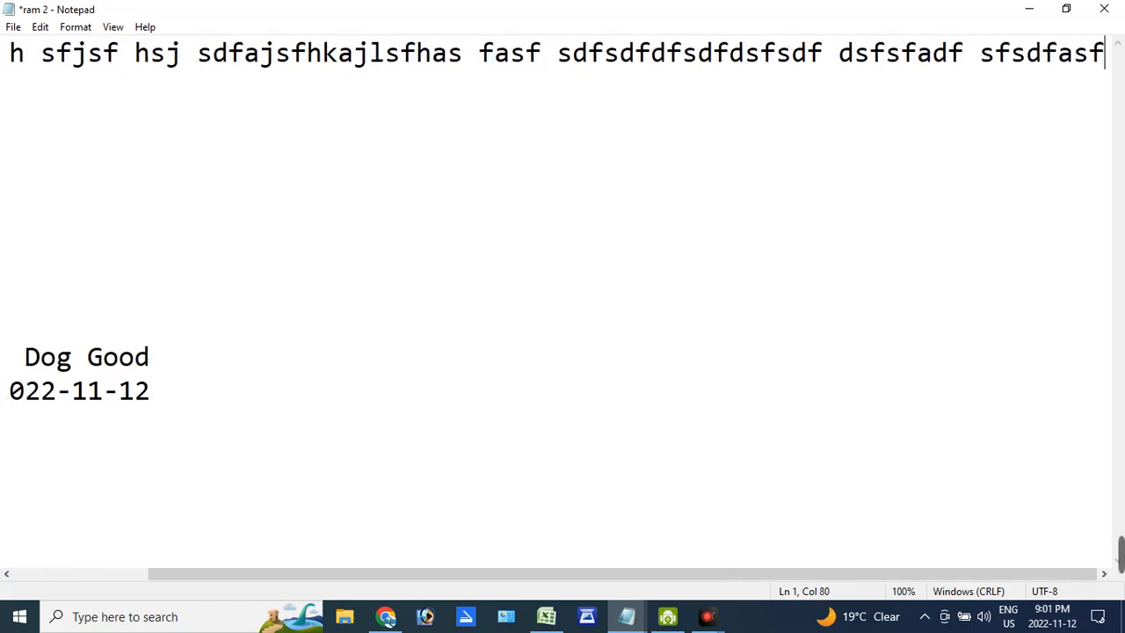
{"action": "type", "text": "sdfsdfsd"}
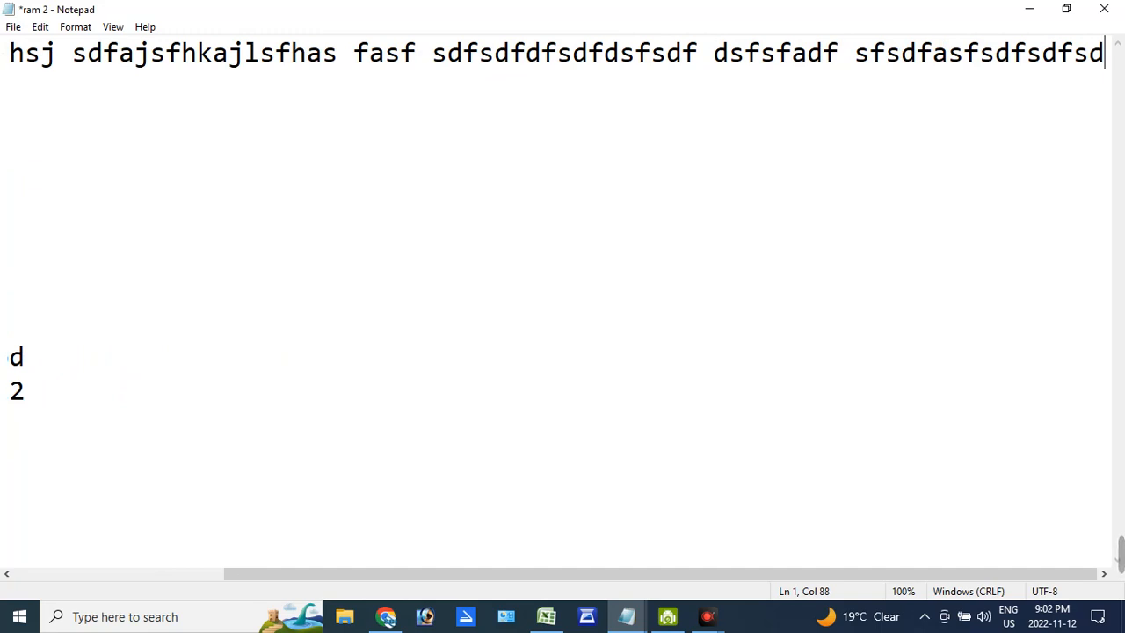
- Turn Word Wrap back on and continue the first paragraph with "asfasdf asdfsadfsadfsdfsd sdfsadf sdfsd fsadfas asdfsaf sdf"
{"action": "left_click", "coordinate": [76, 27]}
{"action": "left_click", "coordinate": [97, 46]}
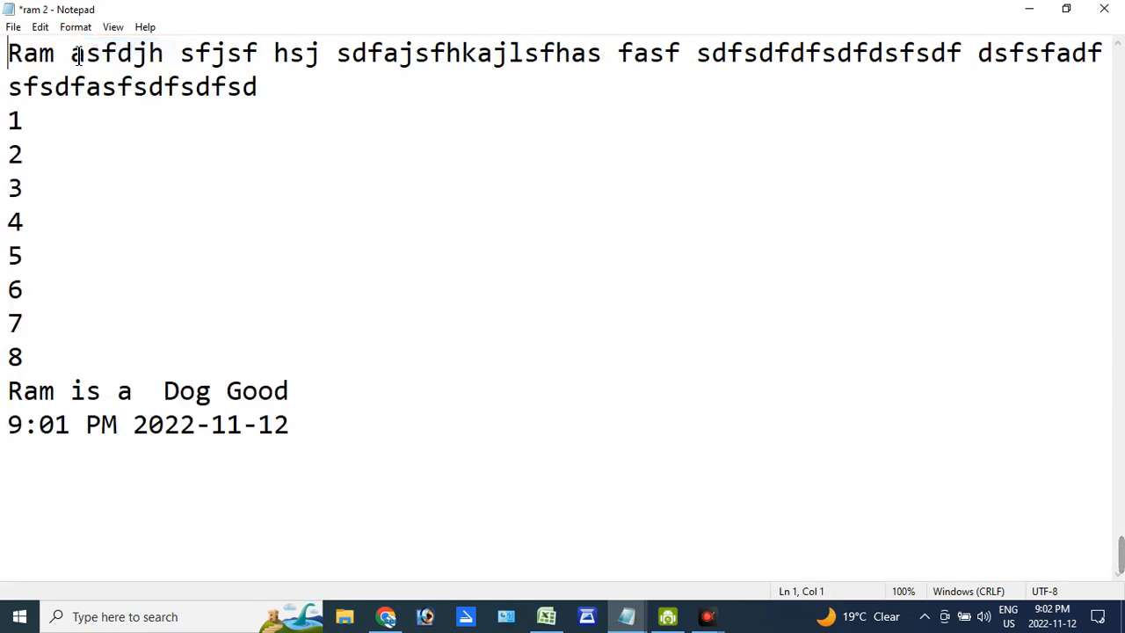
{"action": "left_click", "coordinate": [299, 93]}
{"action": "type", "text": "asfasdf"}
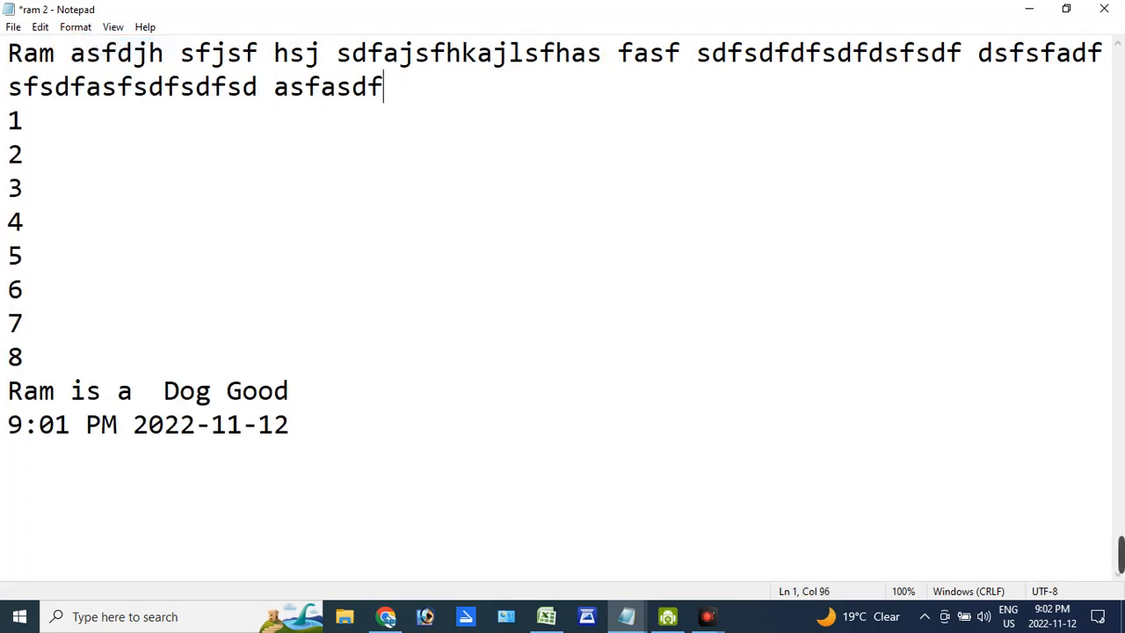
{"action": "type", "text": " asdfsadfsadfsdfsd sdfsadf "}
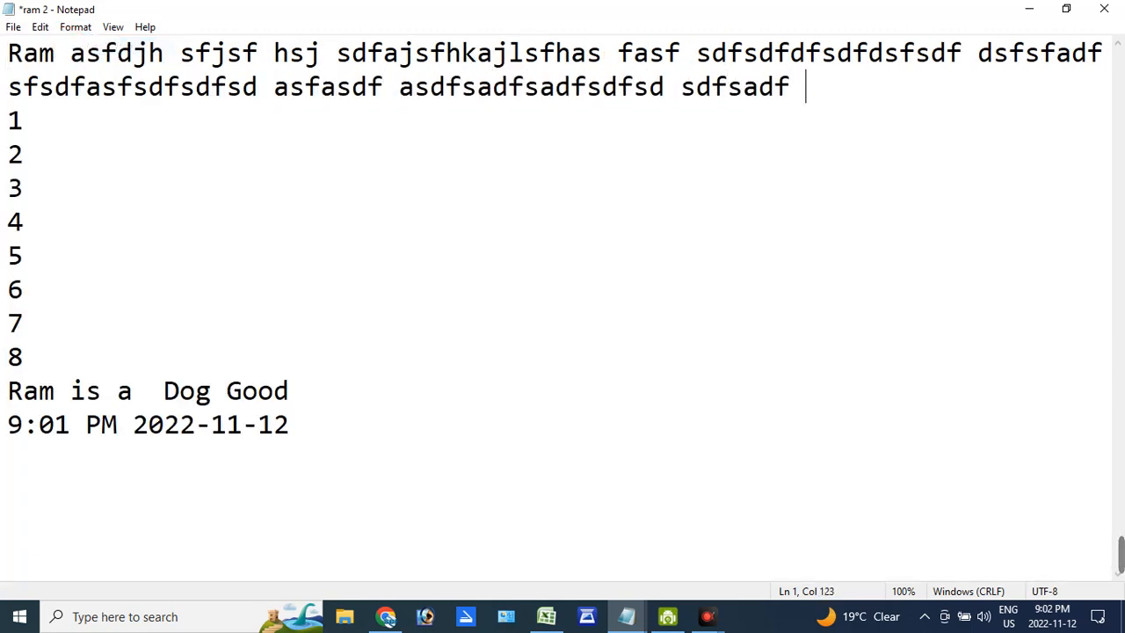
{"action": "type", "text": "sdfsd fsadfas asdfsaf sdf"}
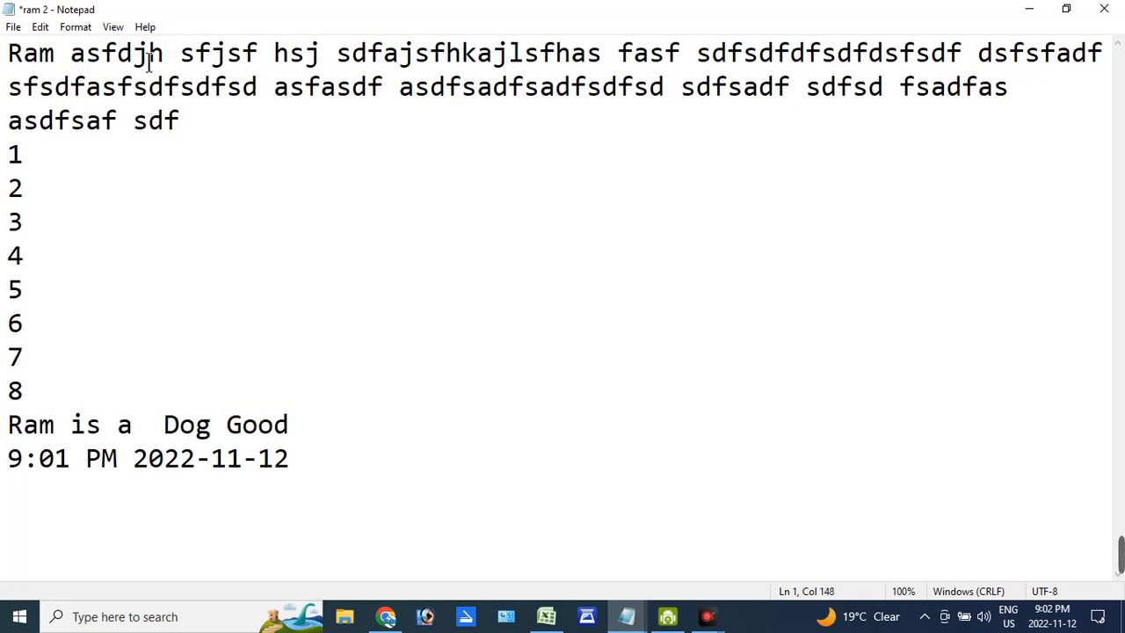
- Set the text font to Copperplate Gothic, Bold Oblique, size 48
{"action": "left_click", "coordinate": [78, 26]}
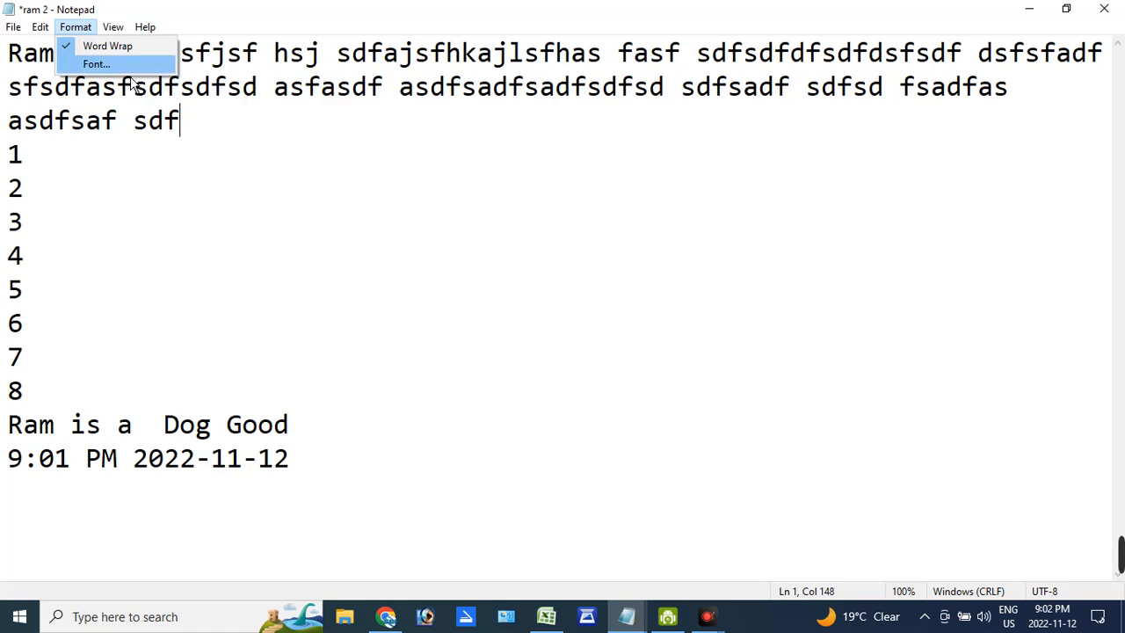
{"action": "left_click", "coordinate": [130, 66]}
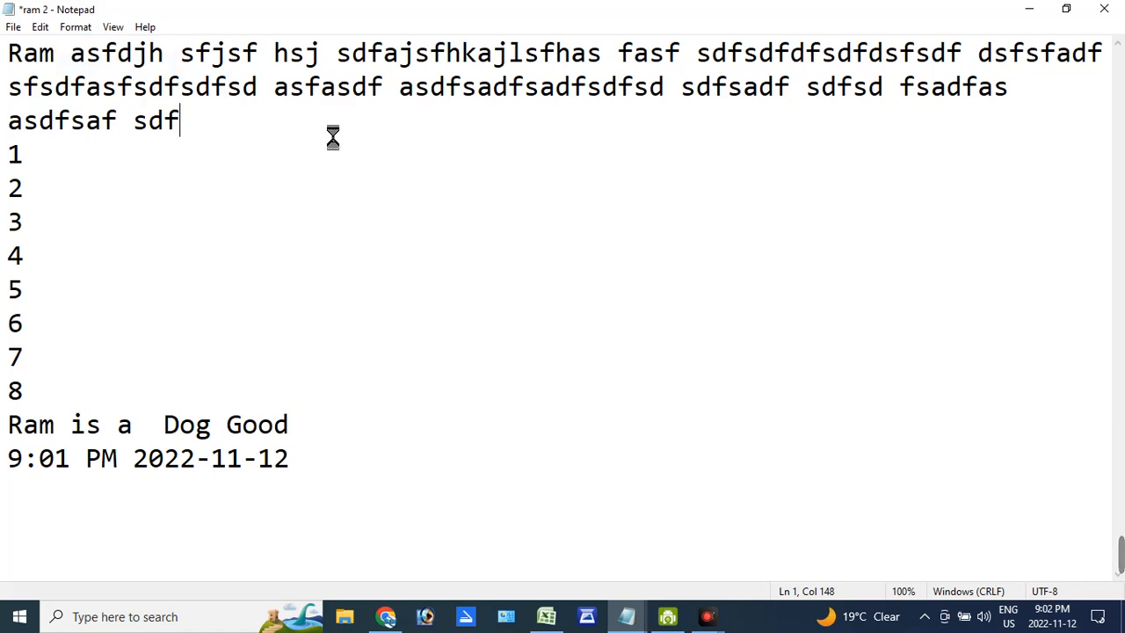
{"action": "left_click_drag", "start_coordinate": [320, 114], "coordinate": [375, 102]}
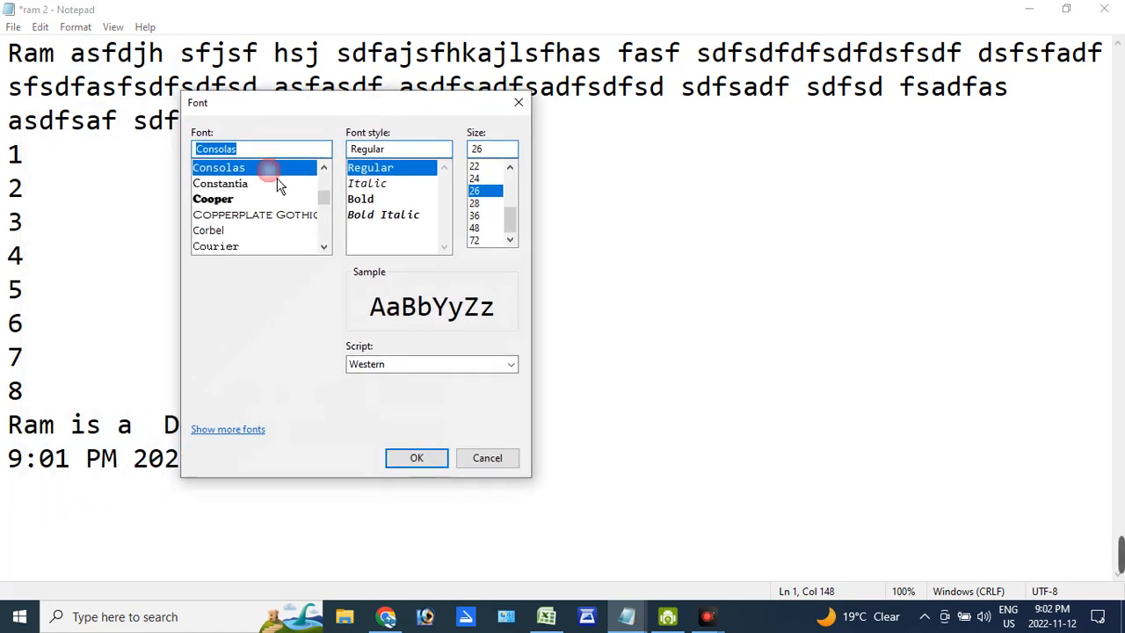
{"action": "left_click", "coordinate": [264, 183]}
{"action": "left_click", "coordinate": [254, 201]}
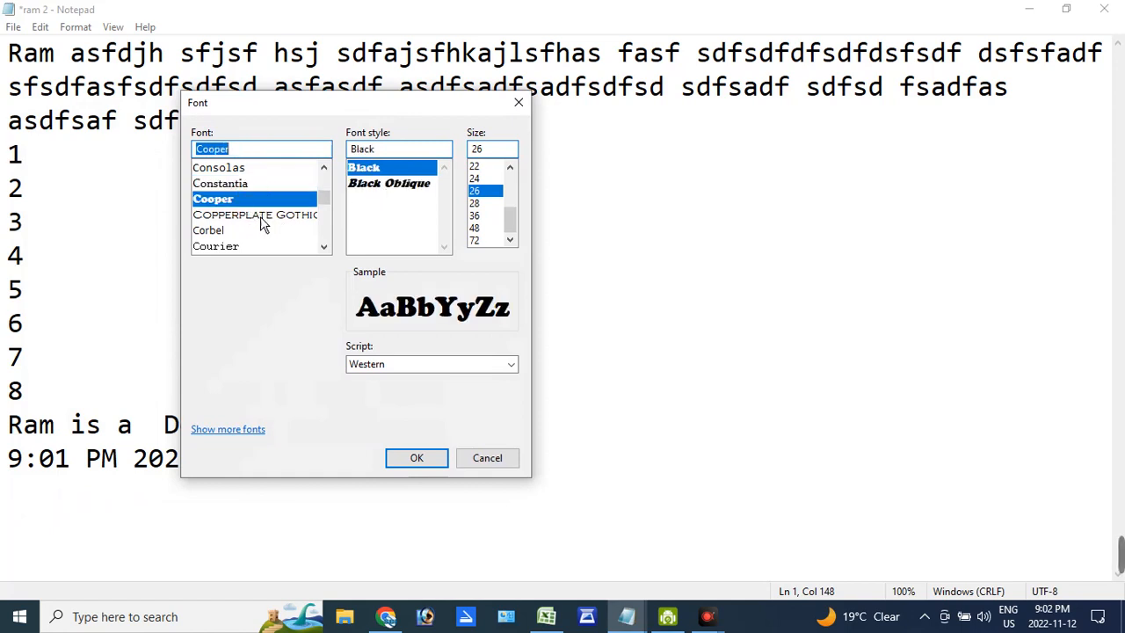
{"action": "left_click", "coordinate": [265, 218]}
{"action": "left_click", "coordinate": [380, 184]}
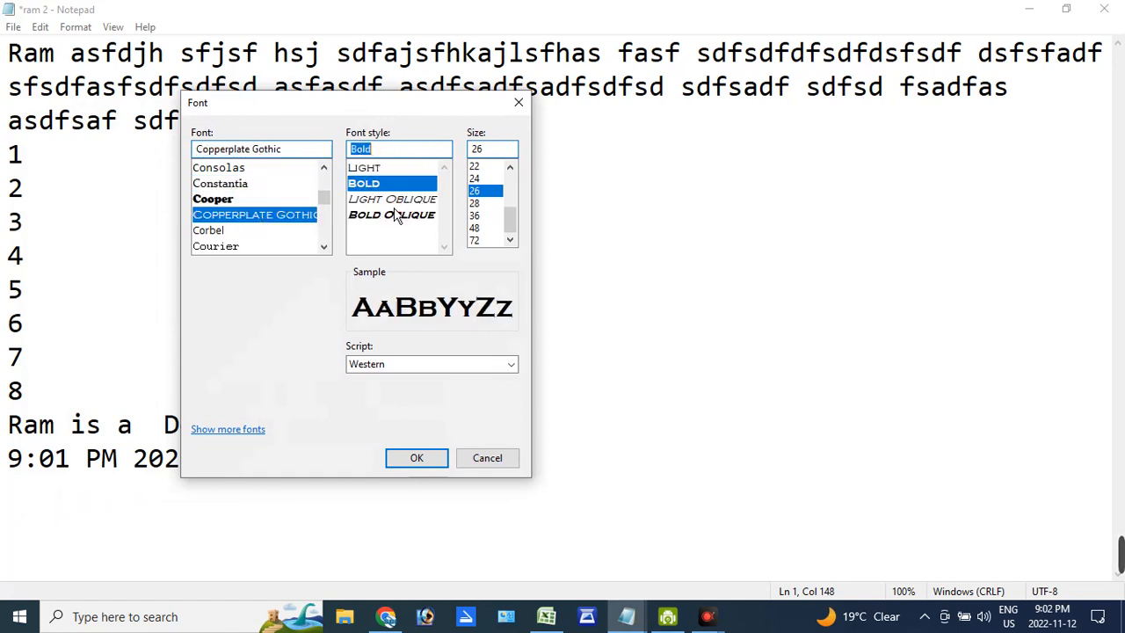
{"action": "left_click", "coordinate": [393, 200]}
{"action": "left_click", "coordinate": [392, 217]}
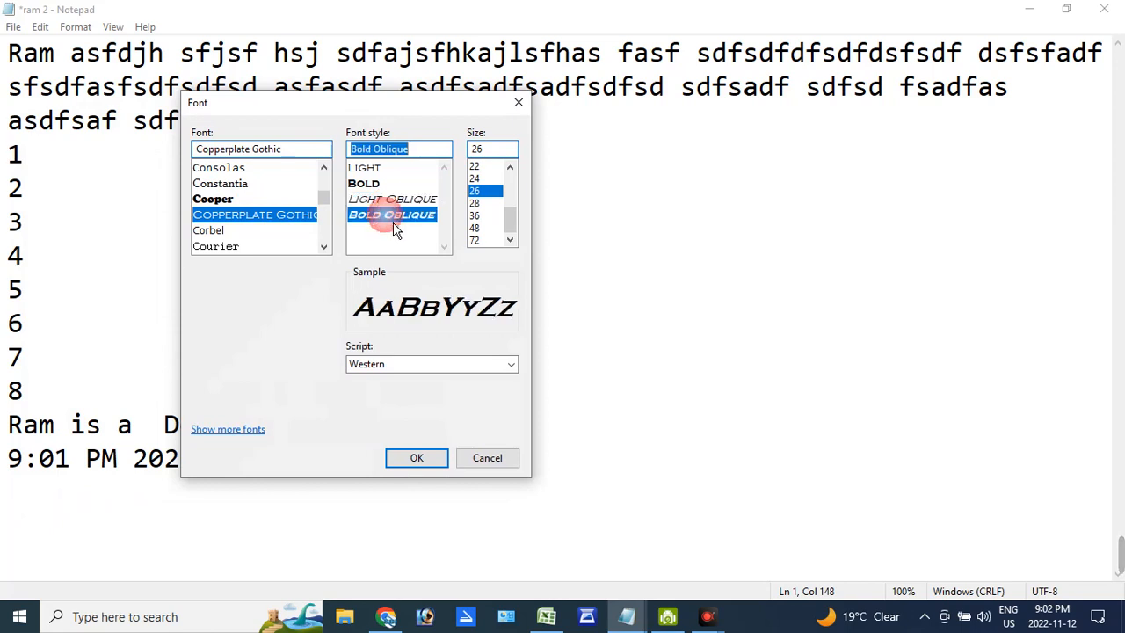
{"action": "left_click", "coordinate": [479, 216]}
{"action": "left_click", "coordinate": [479, 228]}
{"action": "left_click", "coordinate": [440, 458]}
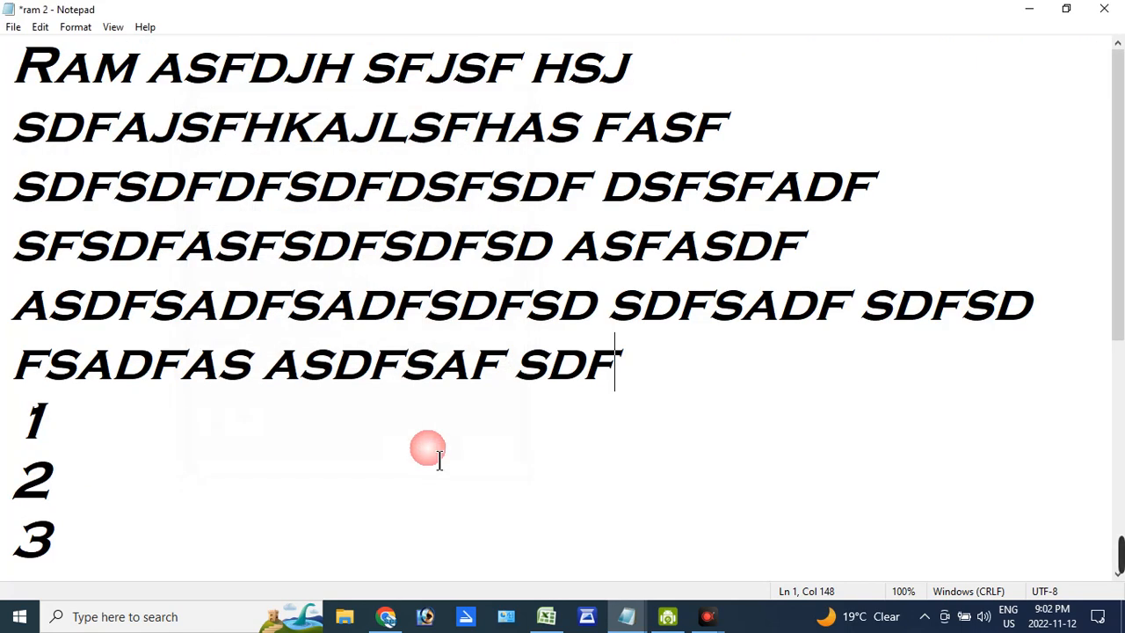
- Try several other fonts and apply Felix Titling, Oblique, size 26 to the text
{"action": "left_click", "coordinate": [99, 54]}
{"action": "left_click", "coordinate": [76, 27]}
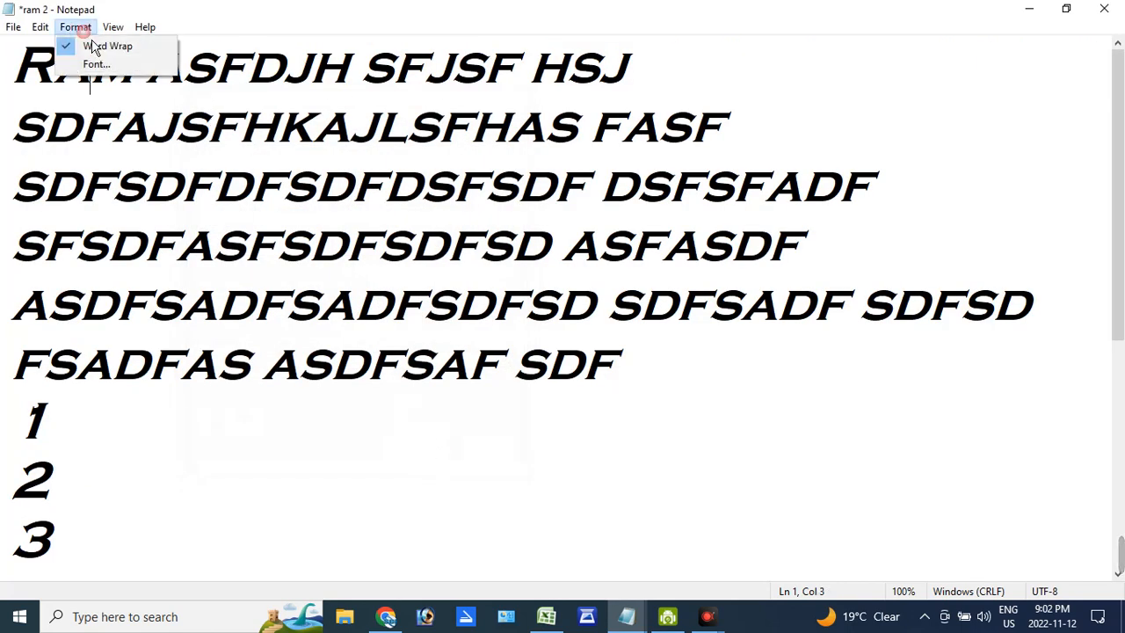
{"action": "left_click", "coordinate": [88, 63]}
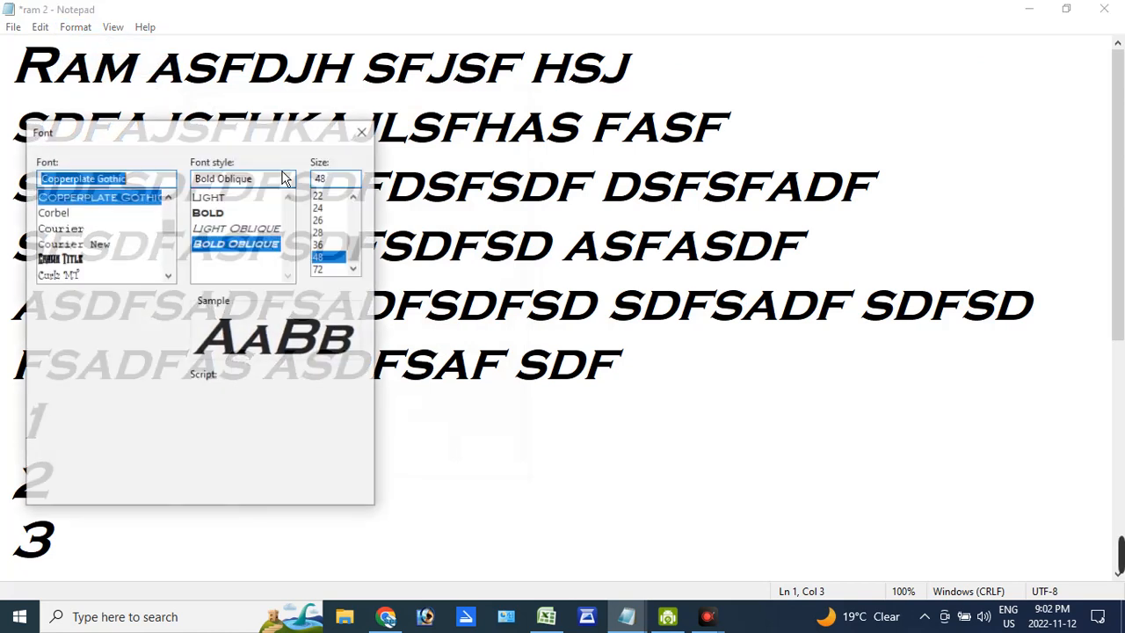
{"action": "left_click", "coordinate": [118, 229]}
{"action": "left_click", "coordinate": [115, 245]}
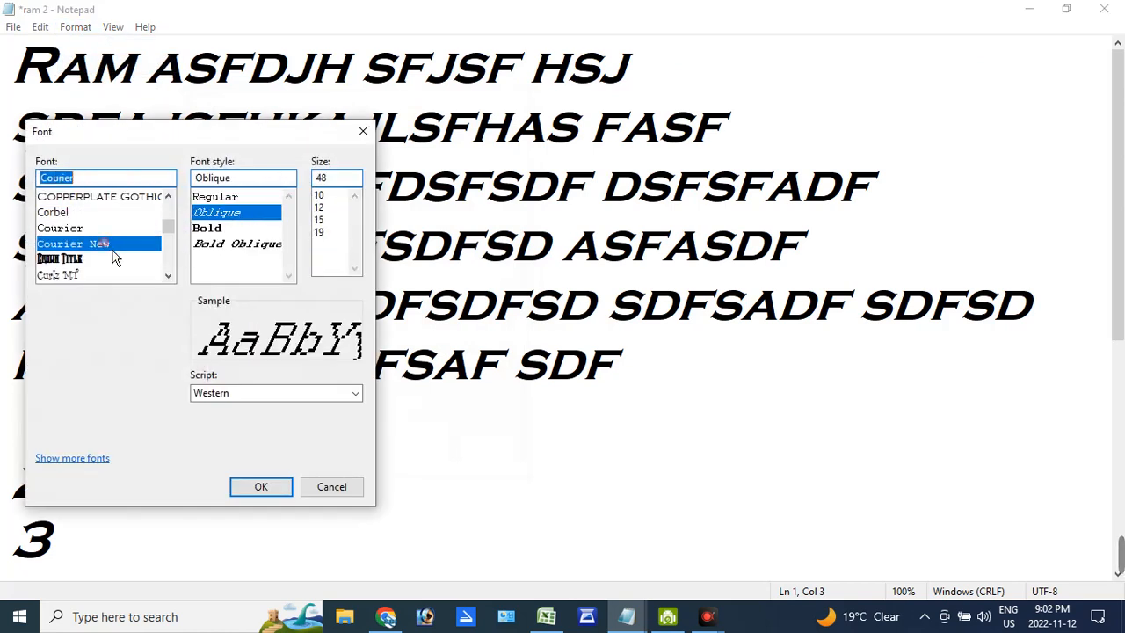
{"action": "scroll", "coordinate": [145, 257], "scroll_direction": "up", "scroll_amount": 2}
{"action": "scroll", "coordinate": [143, 253], "scroll_direction": "down", "scroll_amount": 3}
{"action": "left_click", "coordinate": [118, 263]}
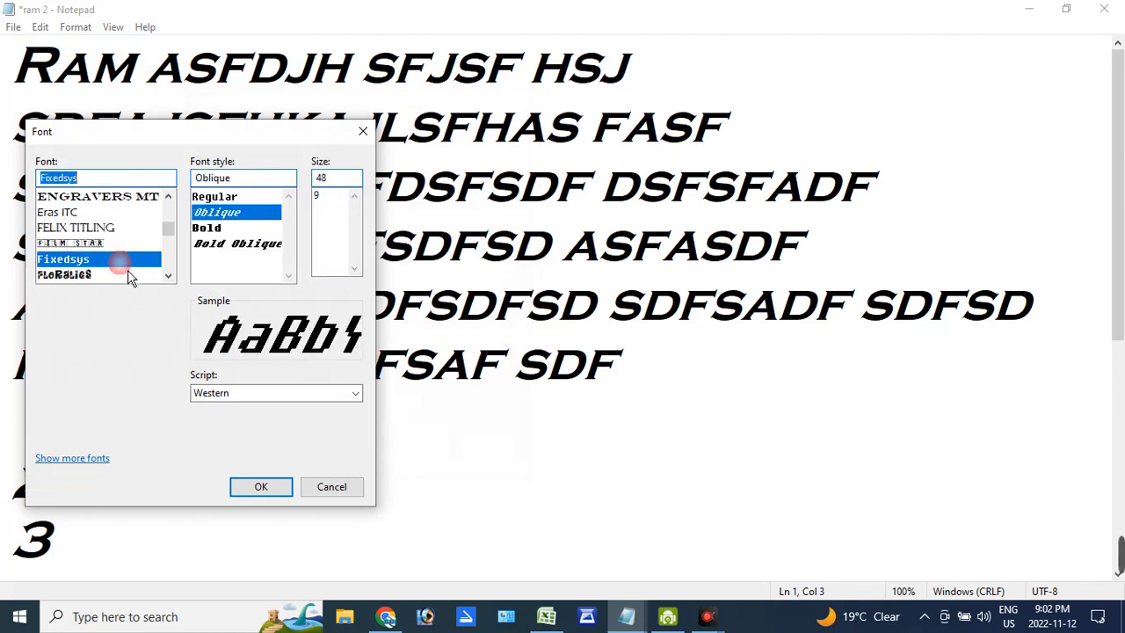
{"action": "left_click", "coordinate": [123, 232]}
{"action": "left_click", "coordinate": [334, 222]}
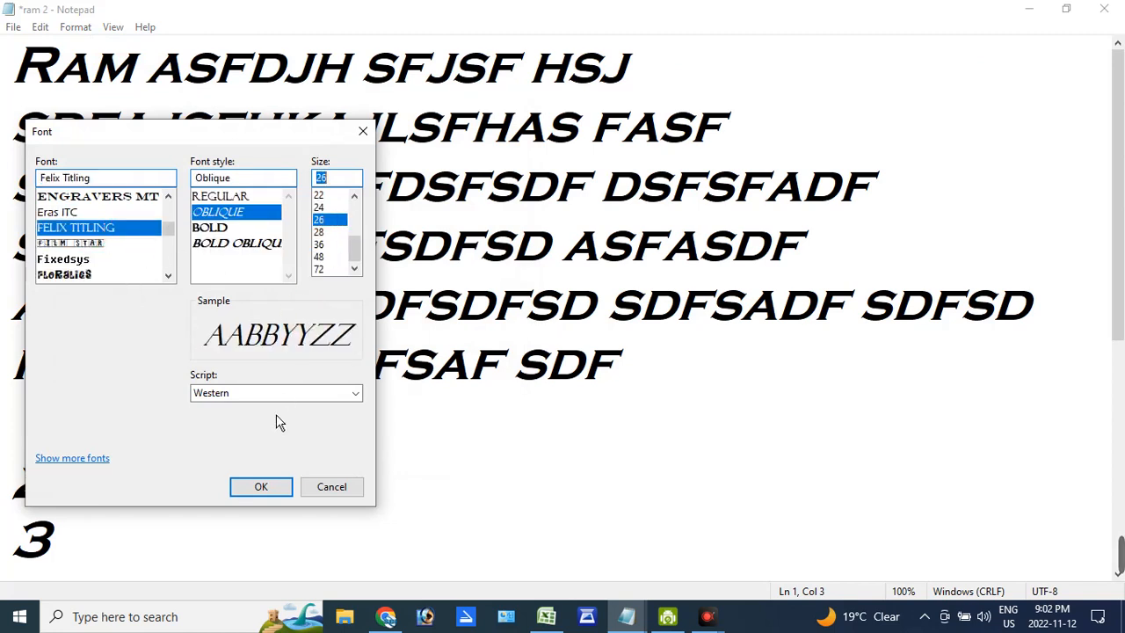
{"action": "left_click", "coordinate": [266, 491]}
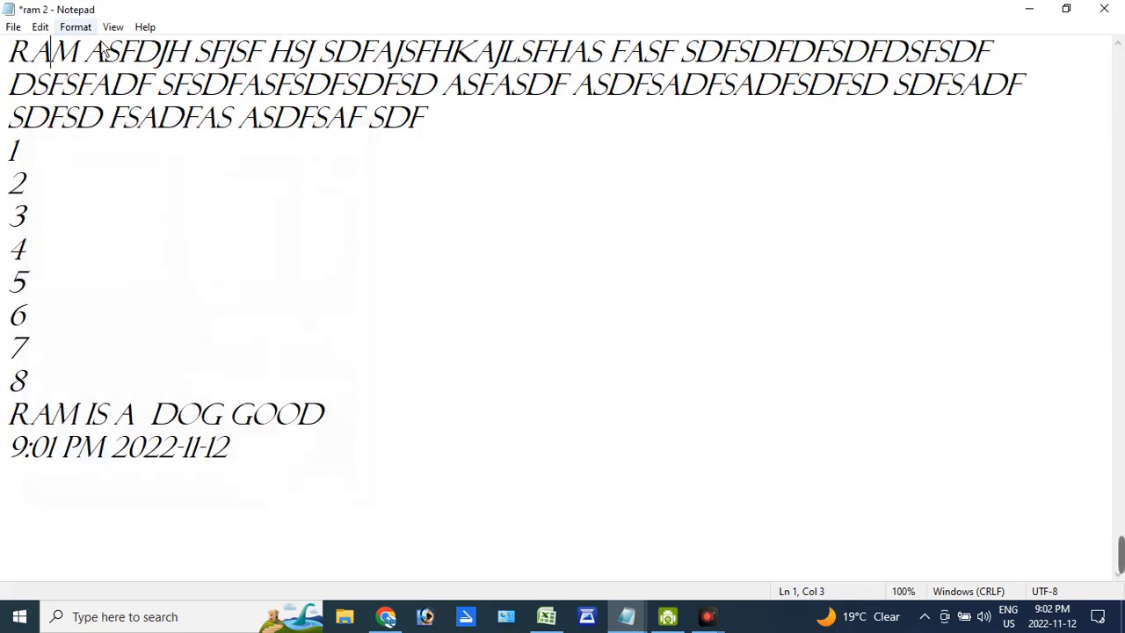
- Zoom out the text view three levels to 70%
{"action": "left_click", "coordinate": [128, 32]}
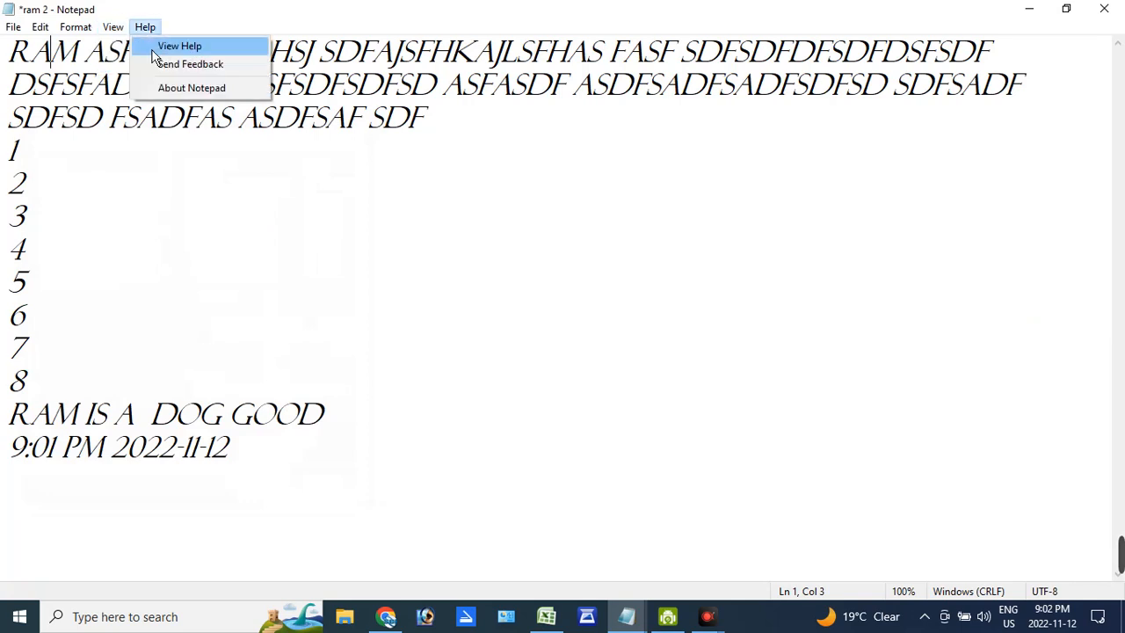
{"action": "mouse_move", "coordinate": [129, 49]}
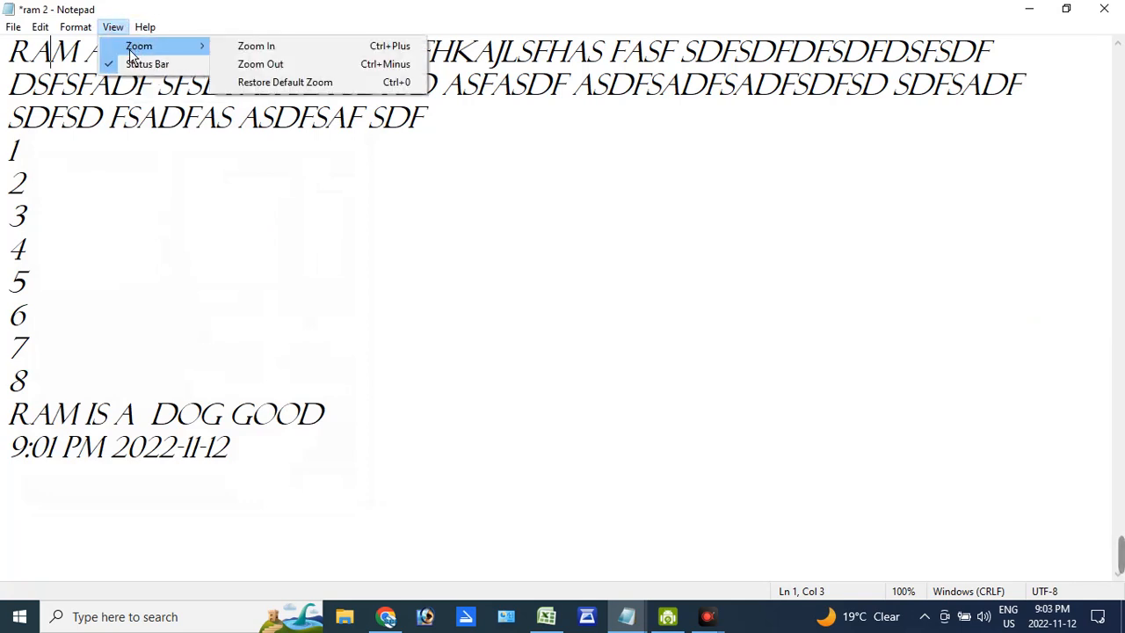
{"action": "left_click", "coordinate": [388, 71]}
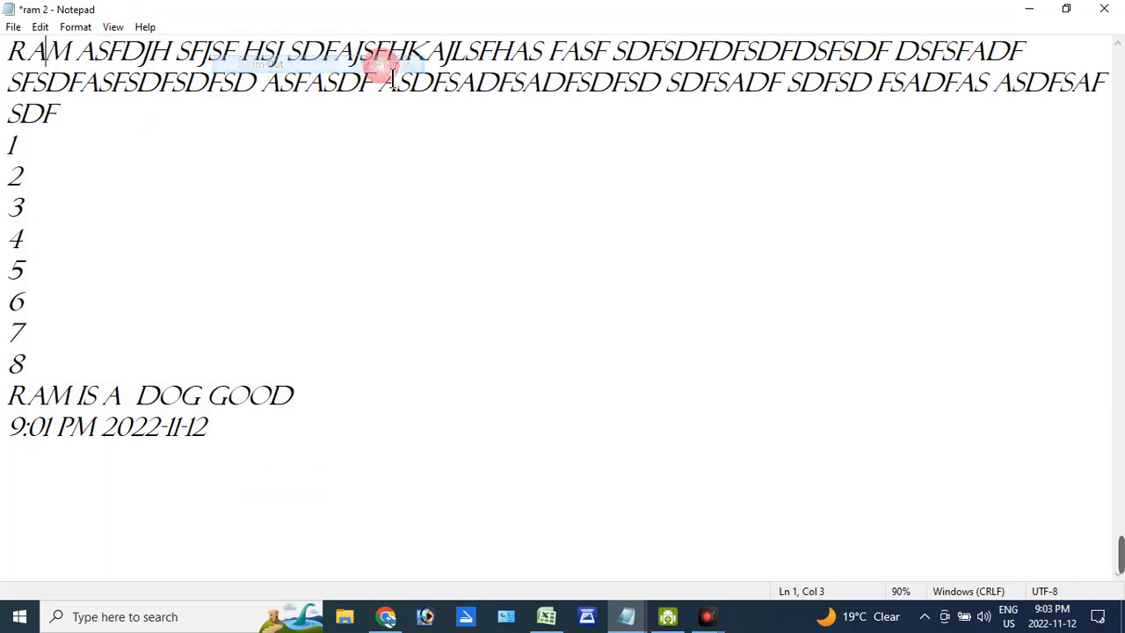
{"action": "left_click", "coordinate": [112, 27]}
{"action": "mouse_move", "coordinate": [145, 51]}
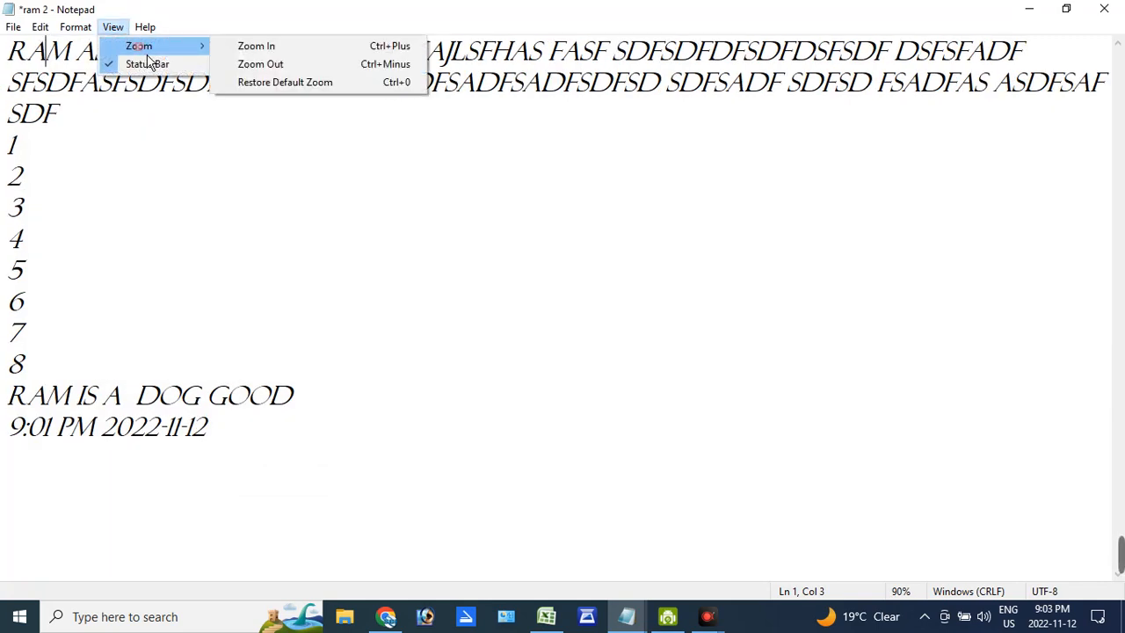
{"action": "left_click", "coordinate": [266, 74]}
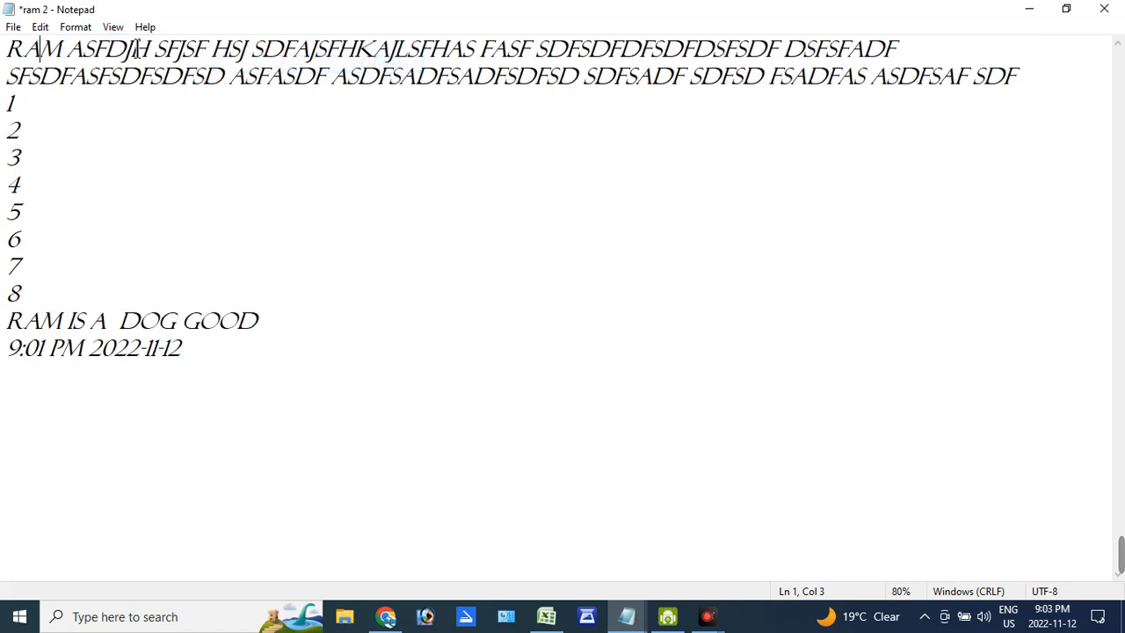
{"action": "left_click", "coordinate": [112, 28]}
{"action": "mouse_move", "coordinate": [140, 55]}
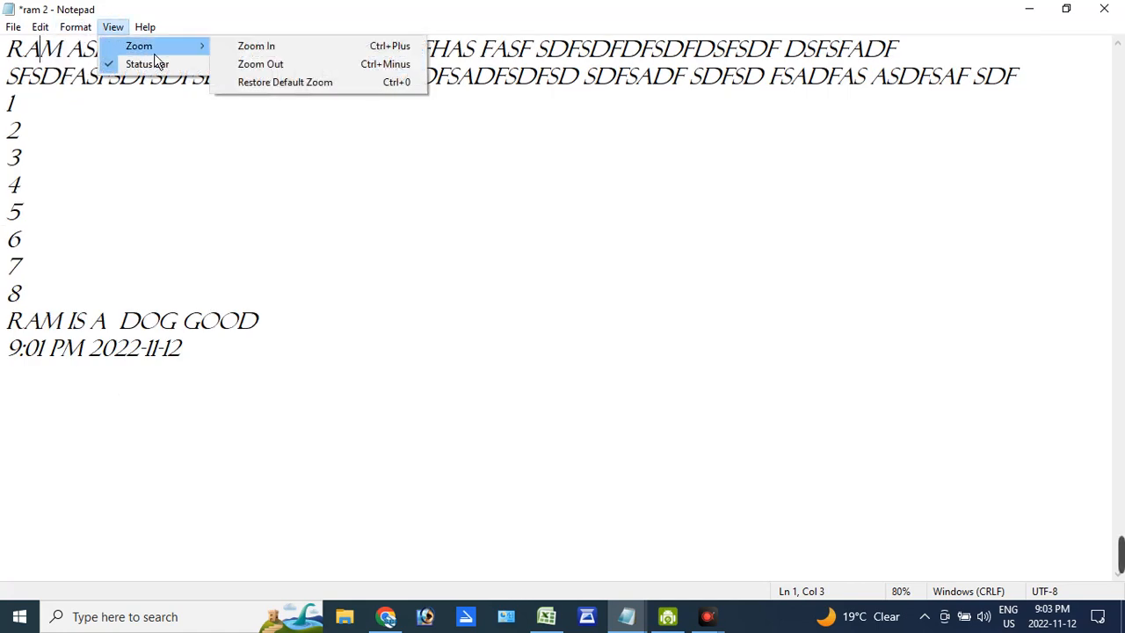
{"action": "left_click", "coordinate": [243, 62]}
- Zoom in the text view step by step to 110% and restore the default zoom
{"action": "left_click", "coordinate": [112, 28]}
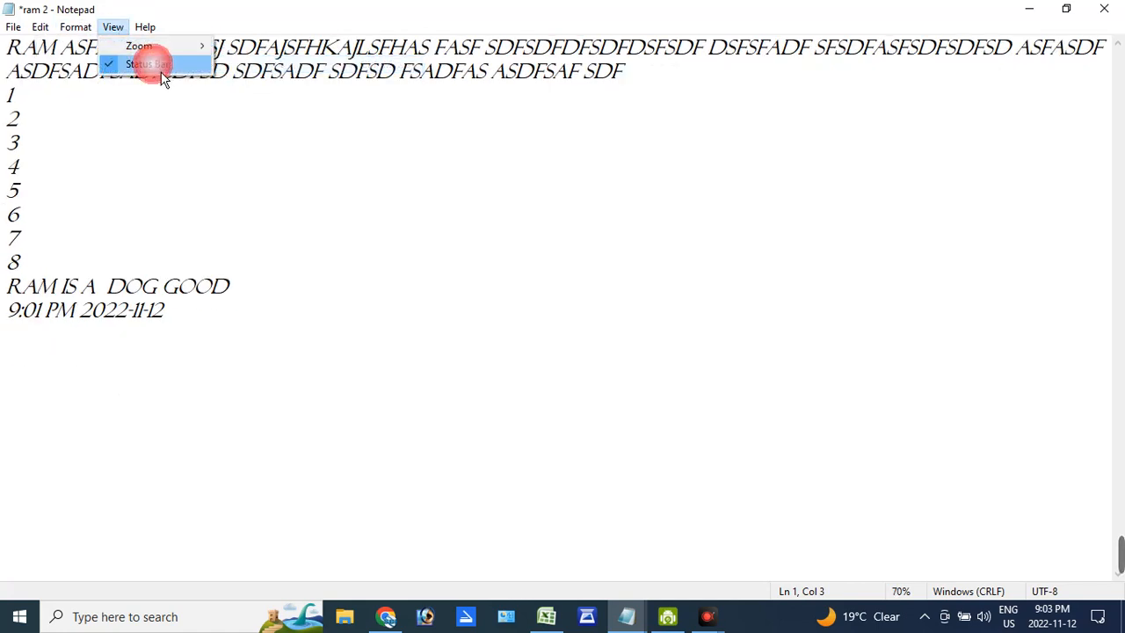
{"action": "mouse_move", "coordinate": [200, 51]}
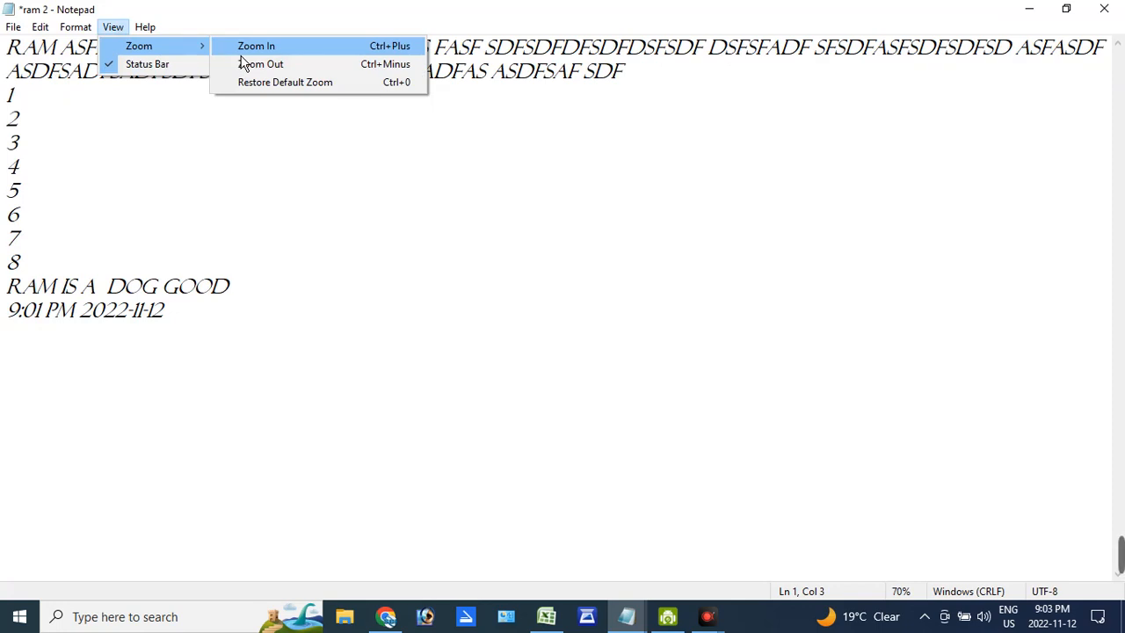
{"action": "left_click", "coordinate": [243, 54]}
{"action": "left_click", "coordinate": [113, 28]}
{"action": "mouse_move", "coordinate": [150, 49]}
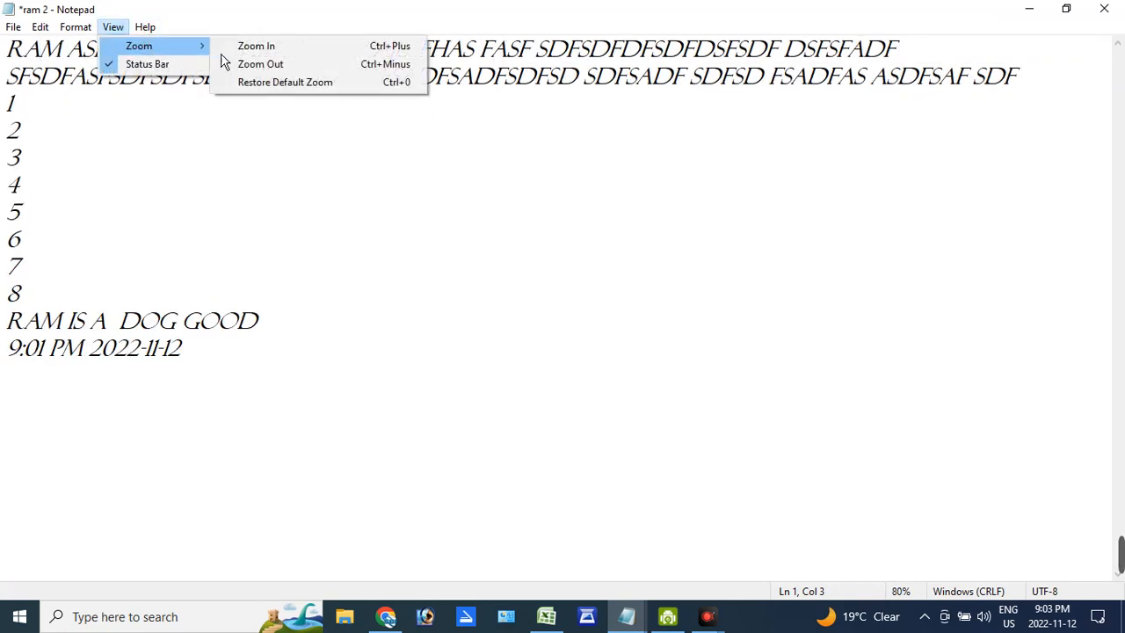
{"action": "left_click", "coordinate": [242, 46]}
{"action": "left_click", "coordinate": [113, 27]}
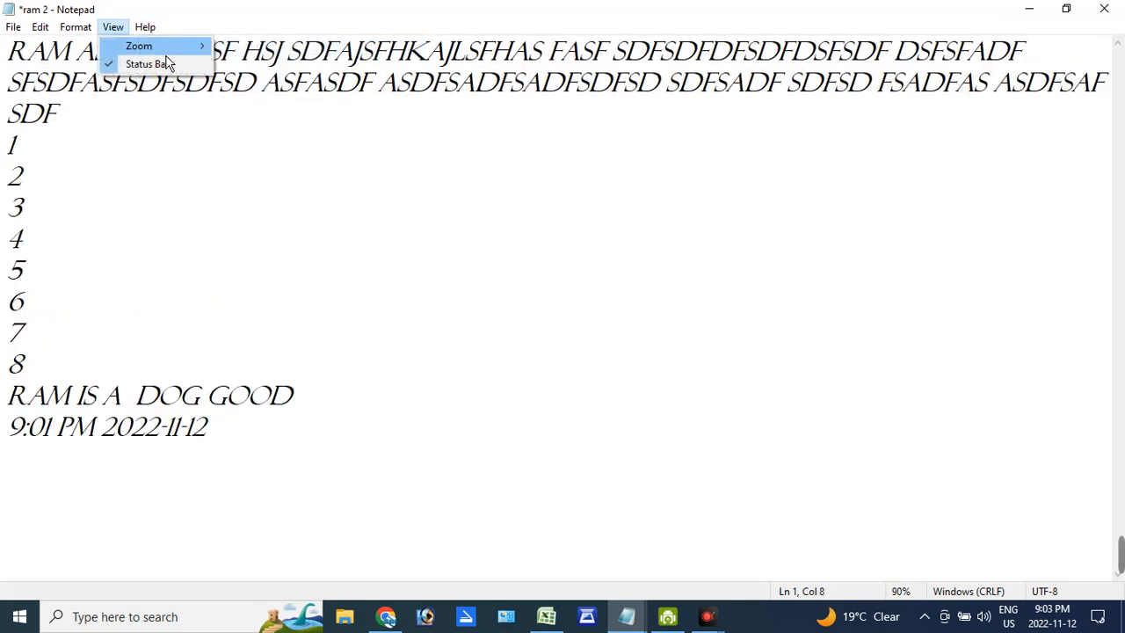
{"action": "left_click", "coordinate": [242, 46]}
{"action": "left_click", "coordinate": [112, 28]}
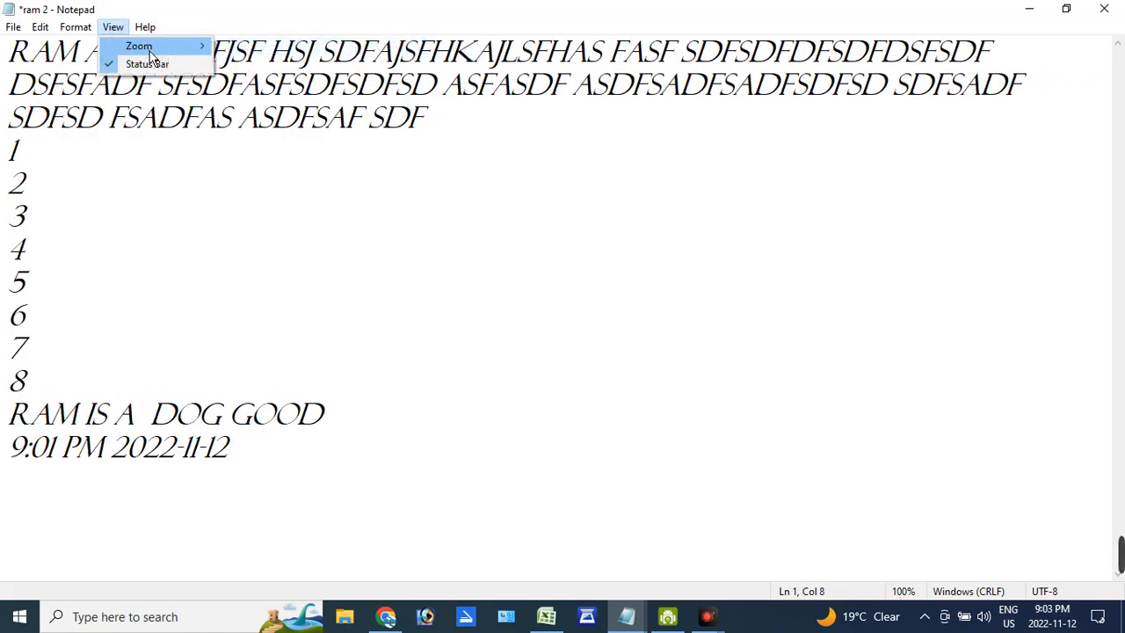
{"action": "left_click", "coordinate": [243, 46]}
{"action": "left_click", "coordinate": [112, 28]}
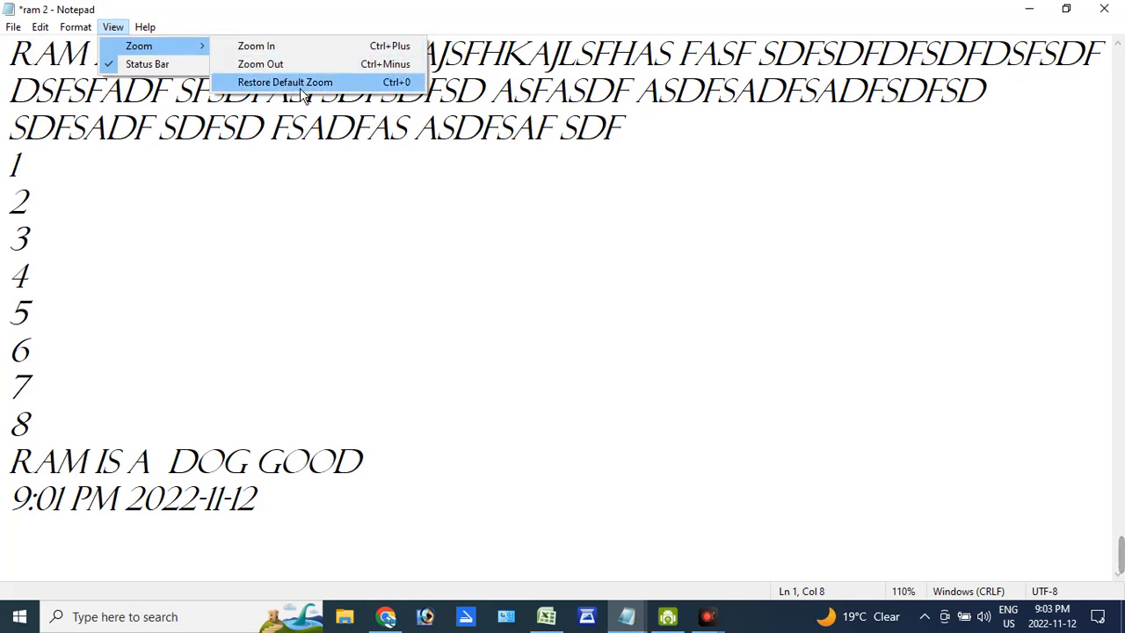
{"action": "left_click", "coordinate": [300, 83]}
- Hide the status bar and show it again
{"action": "left_click", "coordinate": [118, 27]}
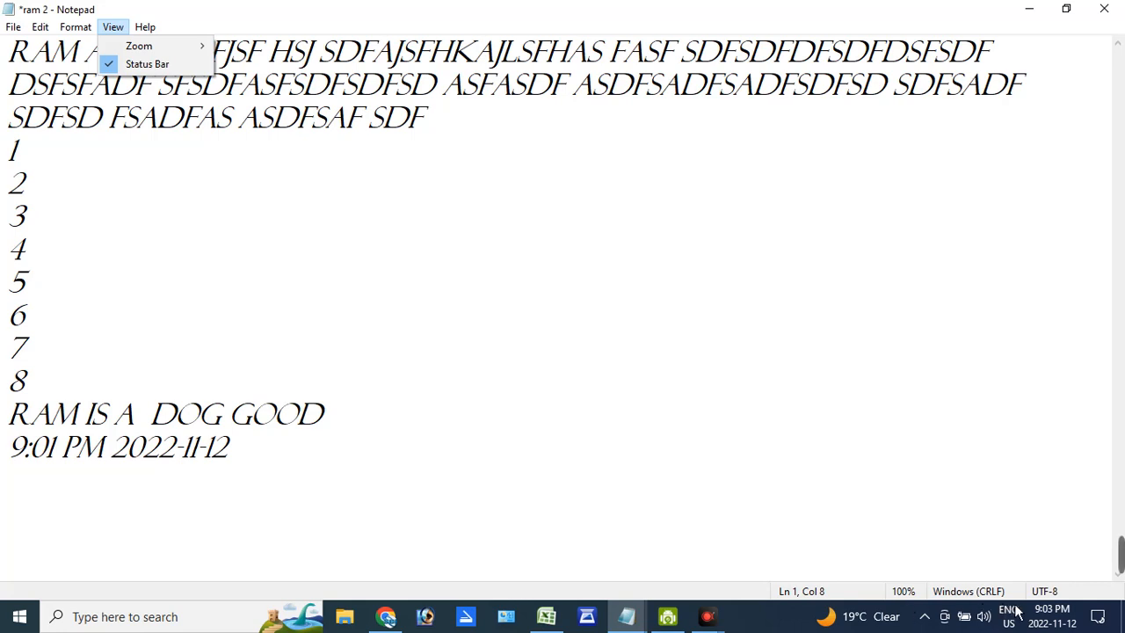
{"action": "left_click", "coordinate": [695, 390]}
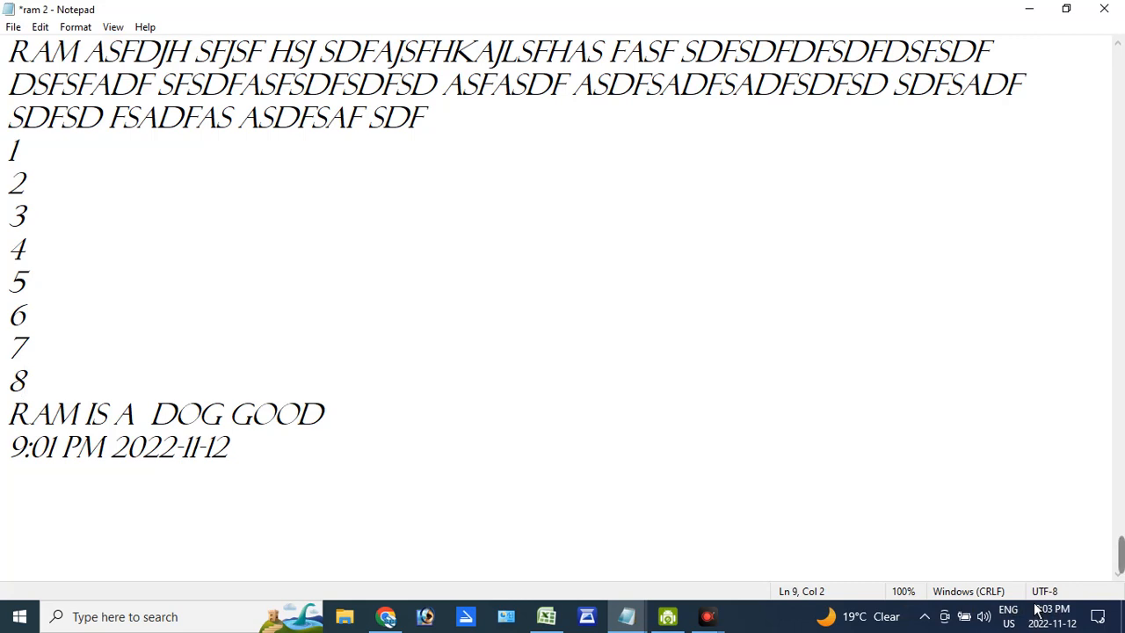
{"action": "left_click", "coordinate": [121, 29]}
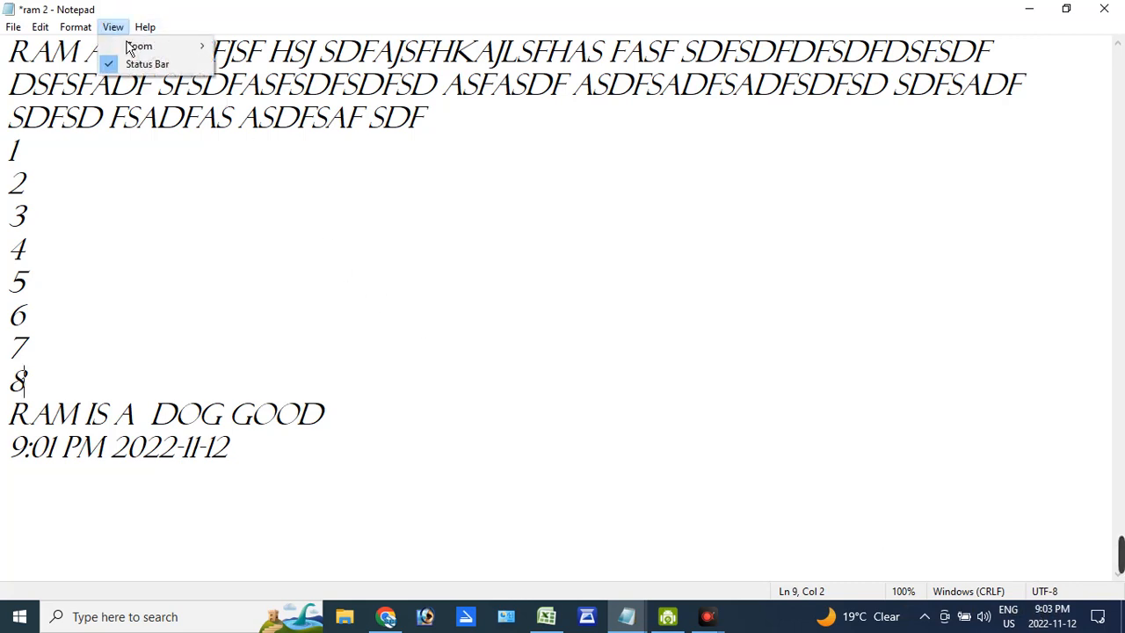
{"action": "left_click", "coordinate": [129, 67]}
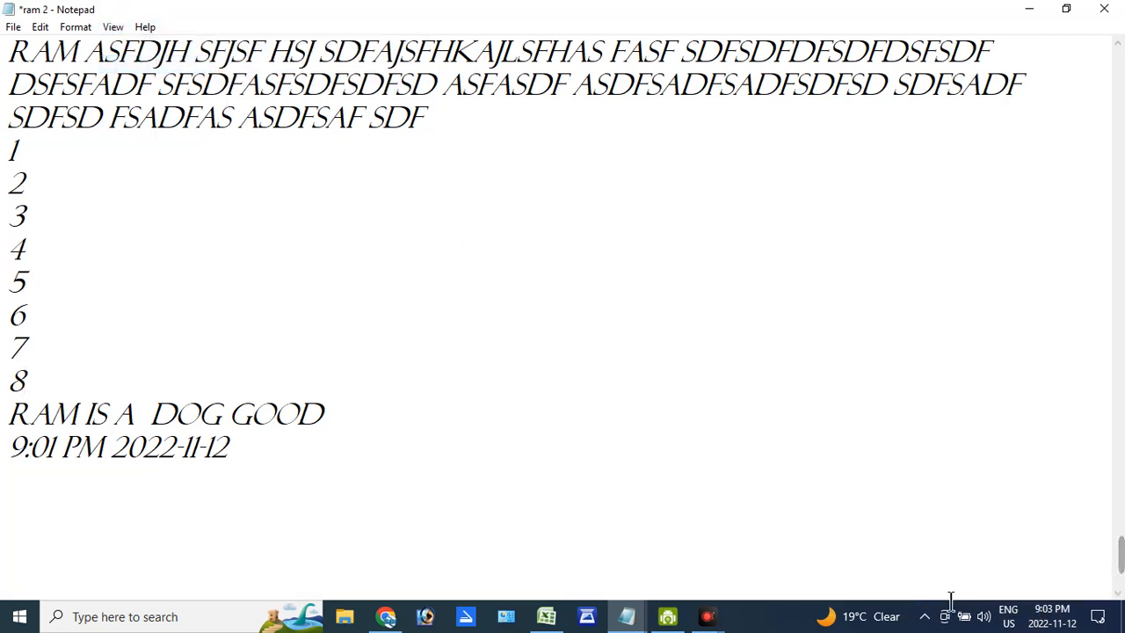
{"action": "left_click", "coordinate": [115, 28]}
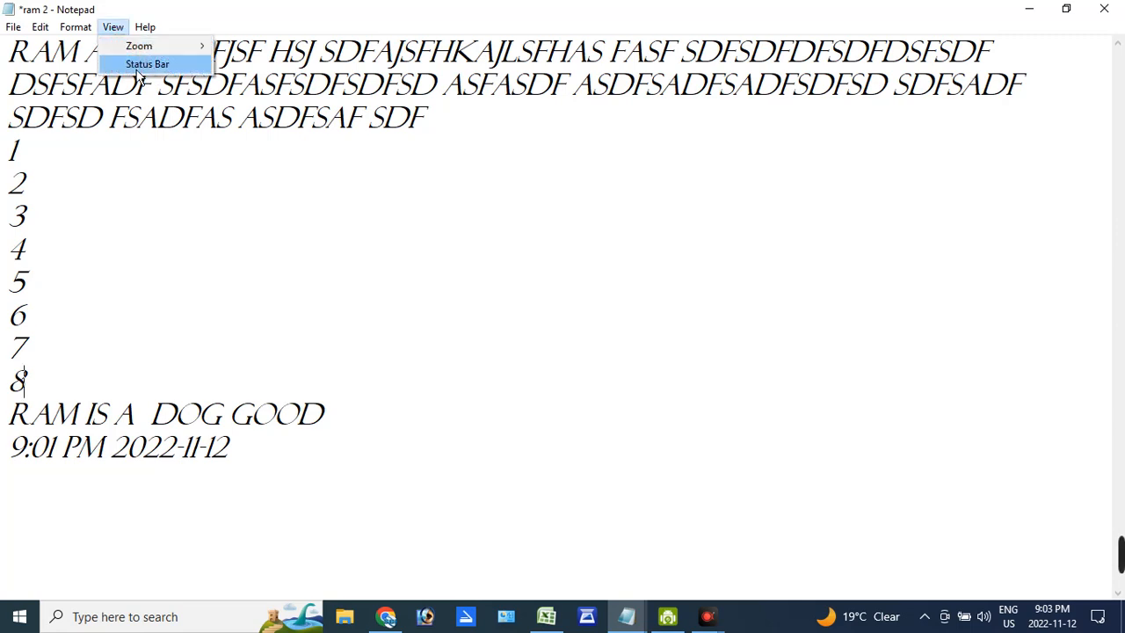
{"action": "left_click", "coordinate": [138, 68]}
{"action": "left_click", "coordinate": [115, 27]}
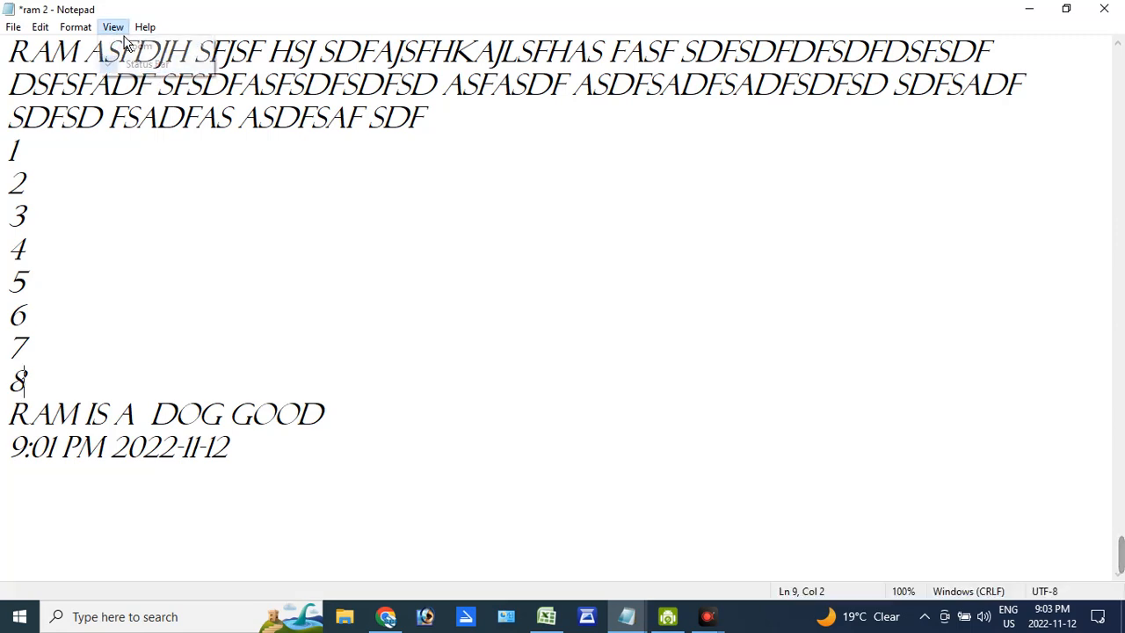
{"action": "mouse_move", "coordinate": [94, 30]}
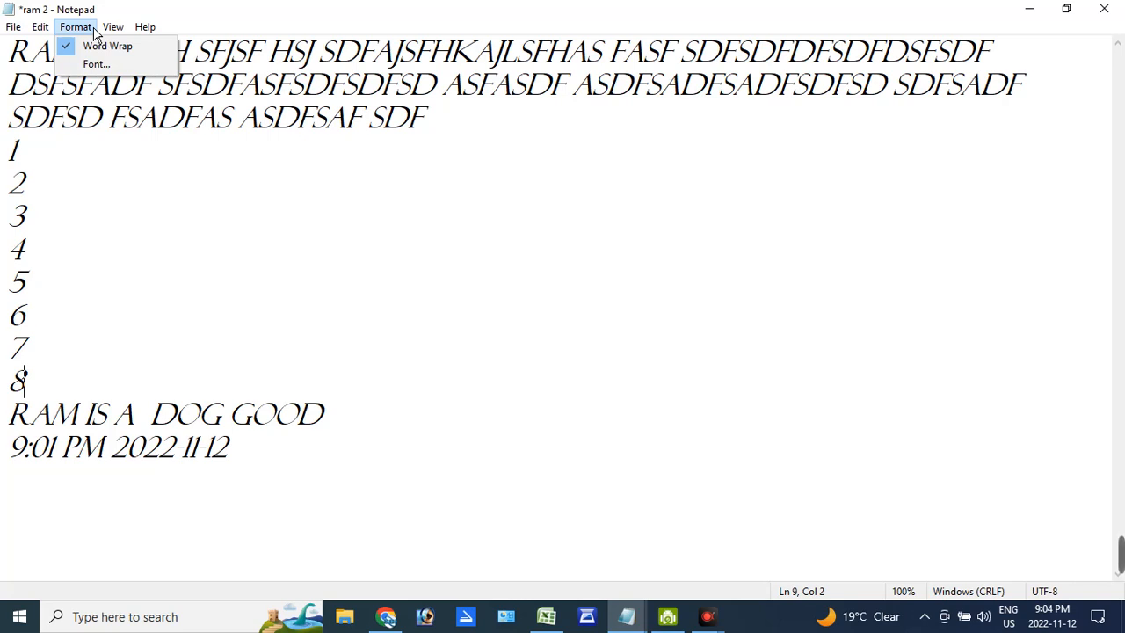
{"action": "left_click", "coordinate": [708, 616]}
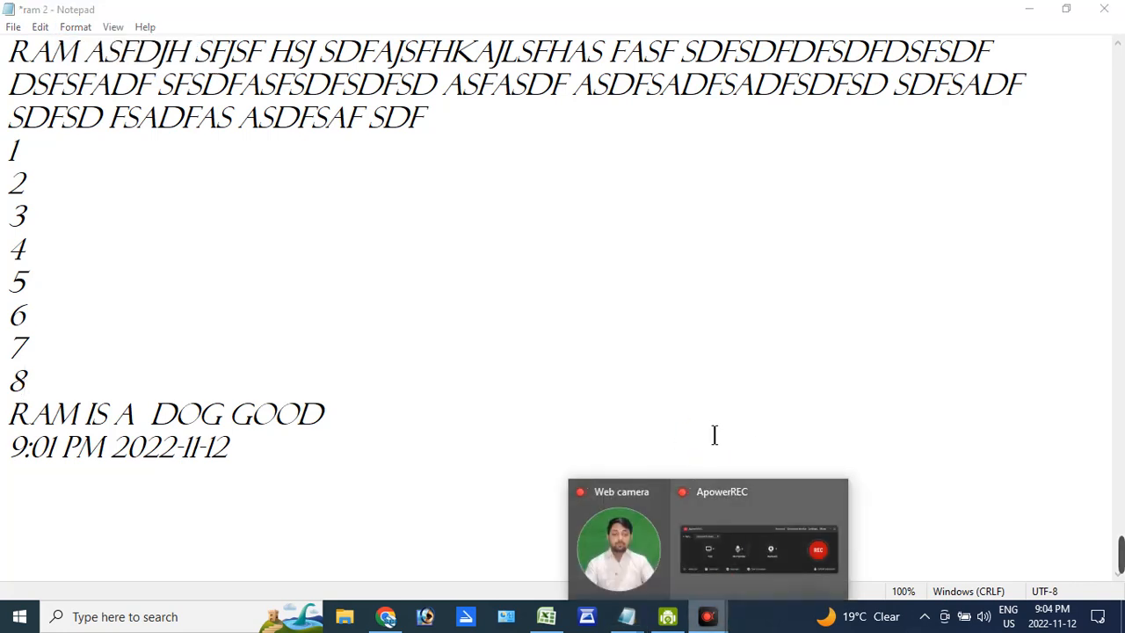